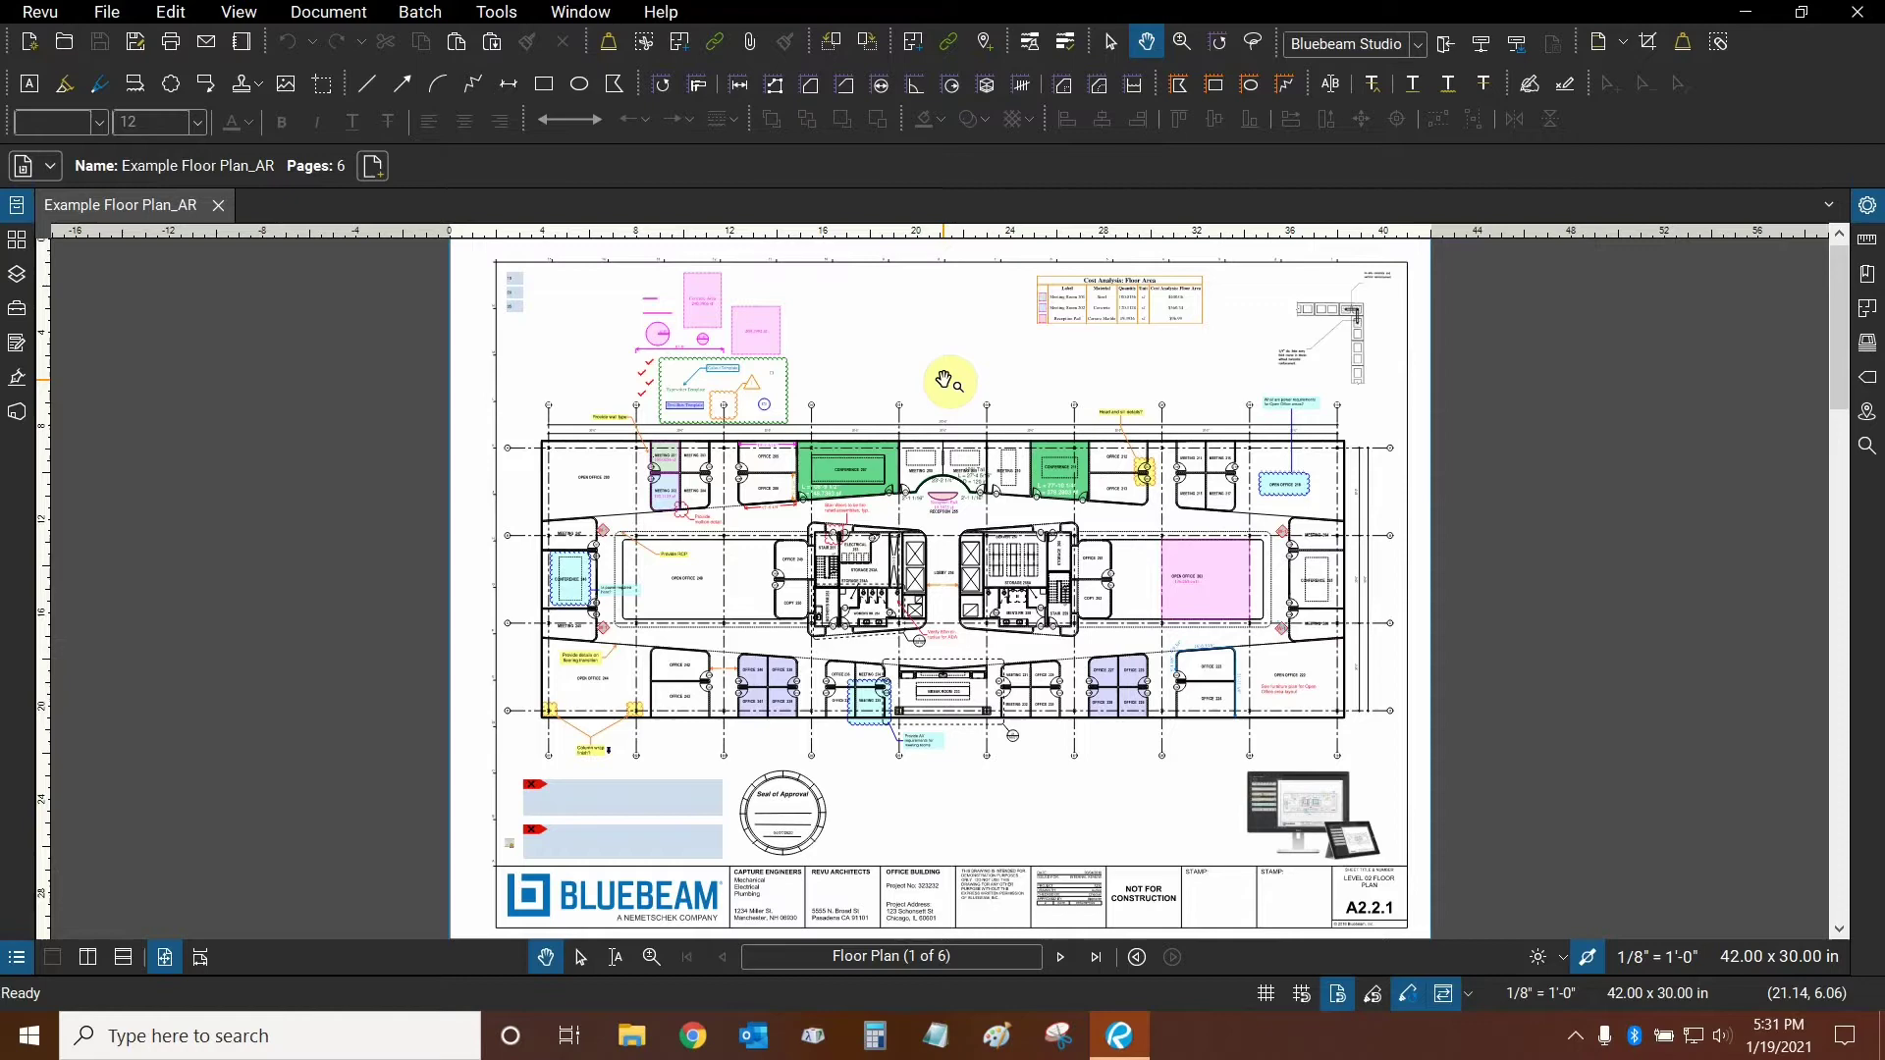
- Open the File Access panel and list its views: Recent Files, Explorer, bFX File Exchange, Reopen files
click(17, 207)
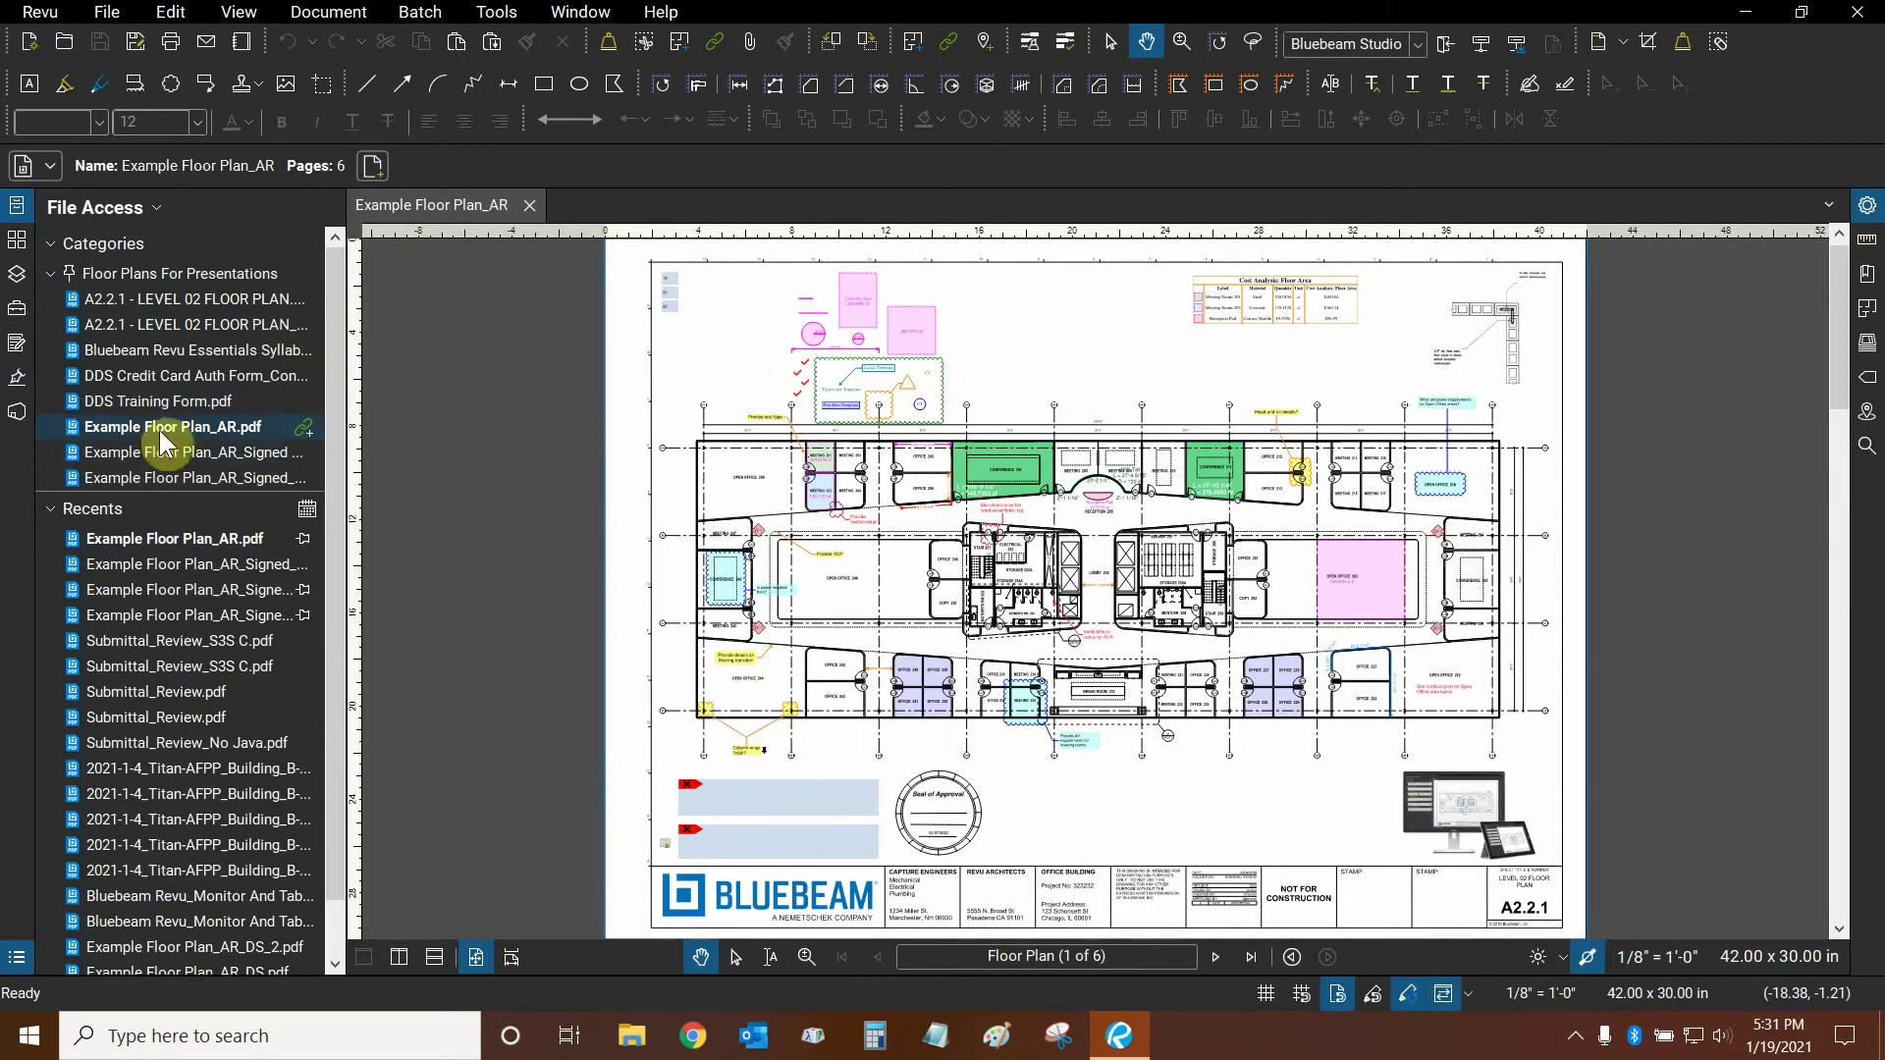
click(143, 211)
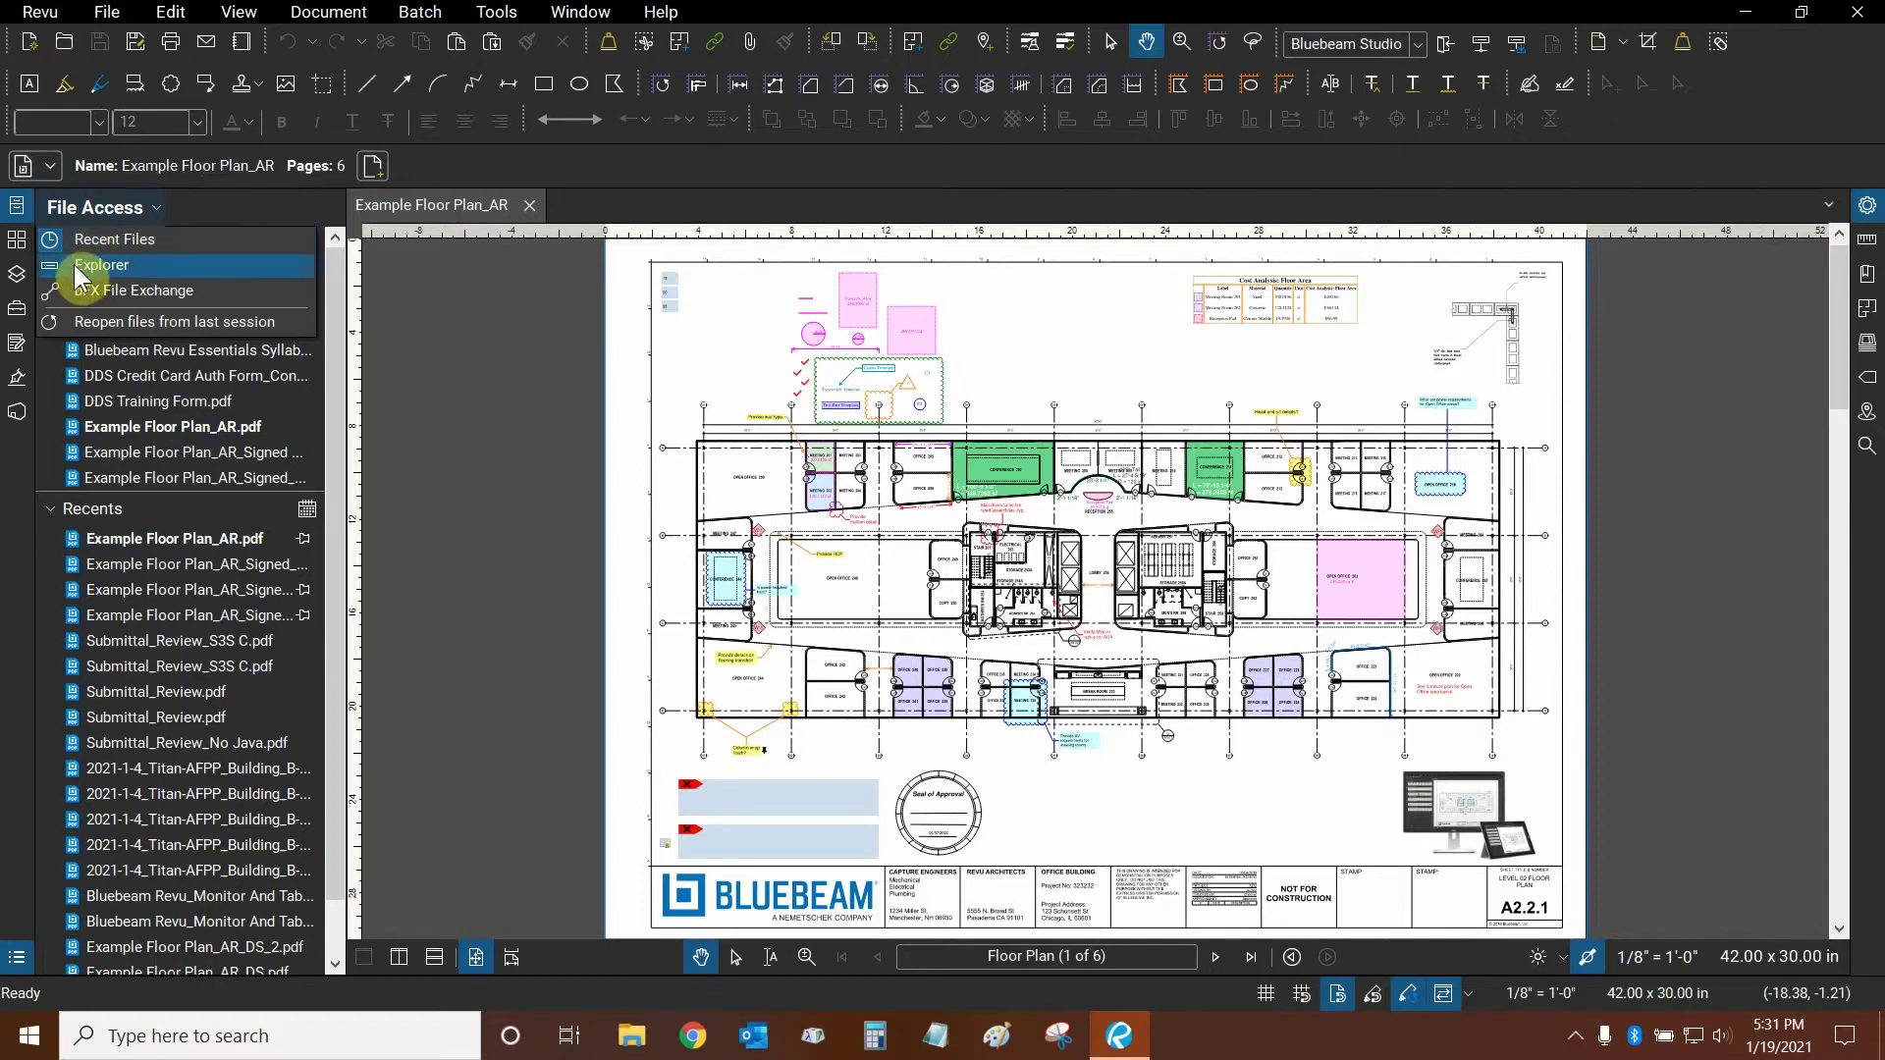
click(85, 273)
- Switch File Access to Explorer and show the PDF Files, Documents and All Files filter choices
click(110, 273)
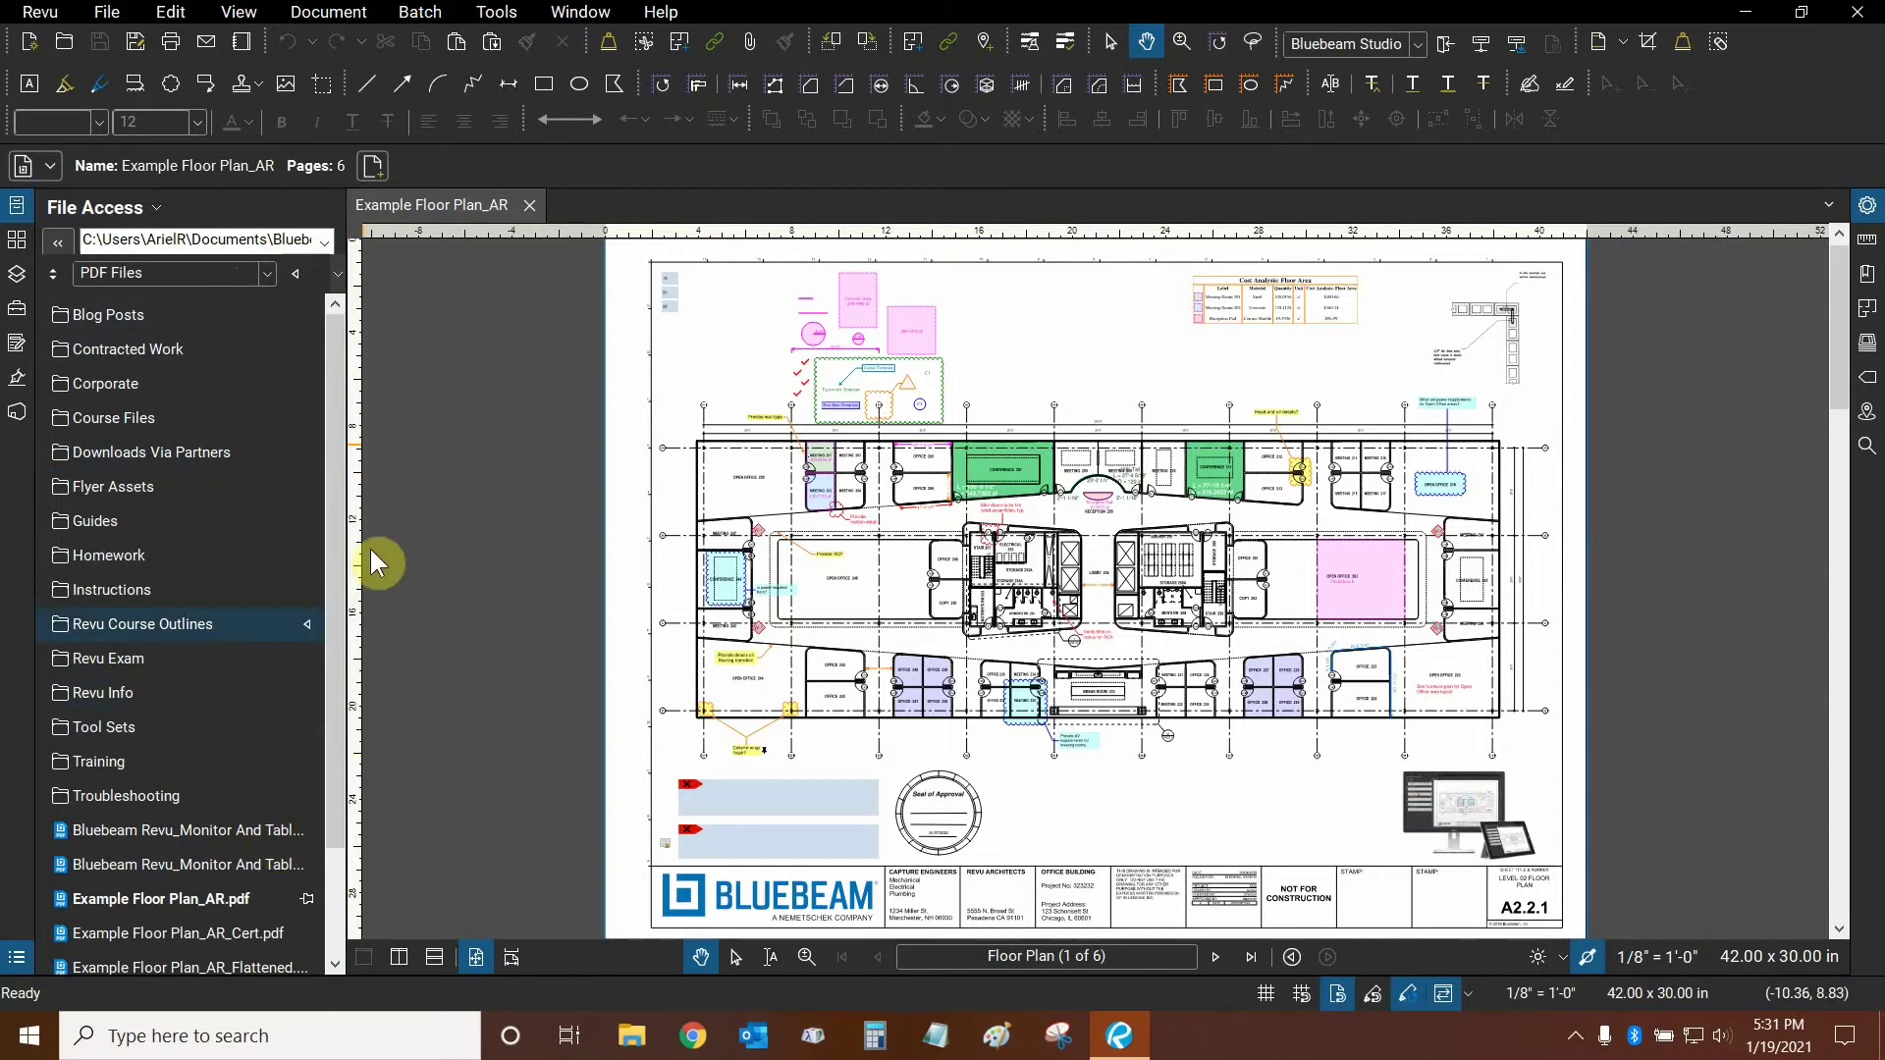
drag(337, 496, 338, 414)
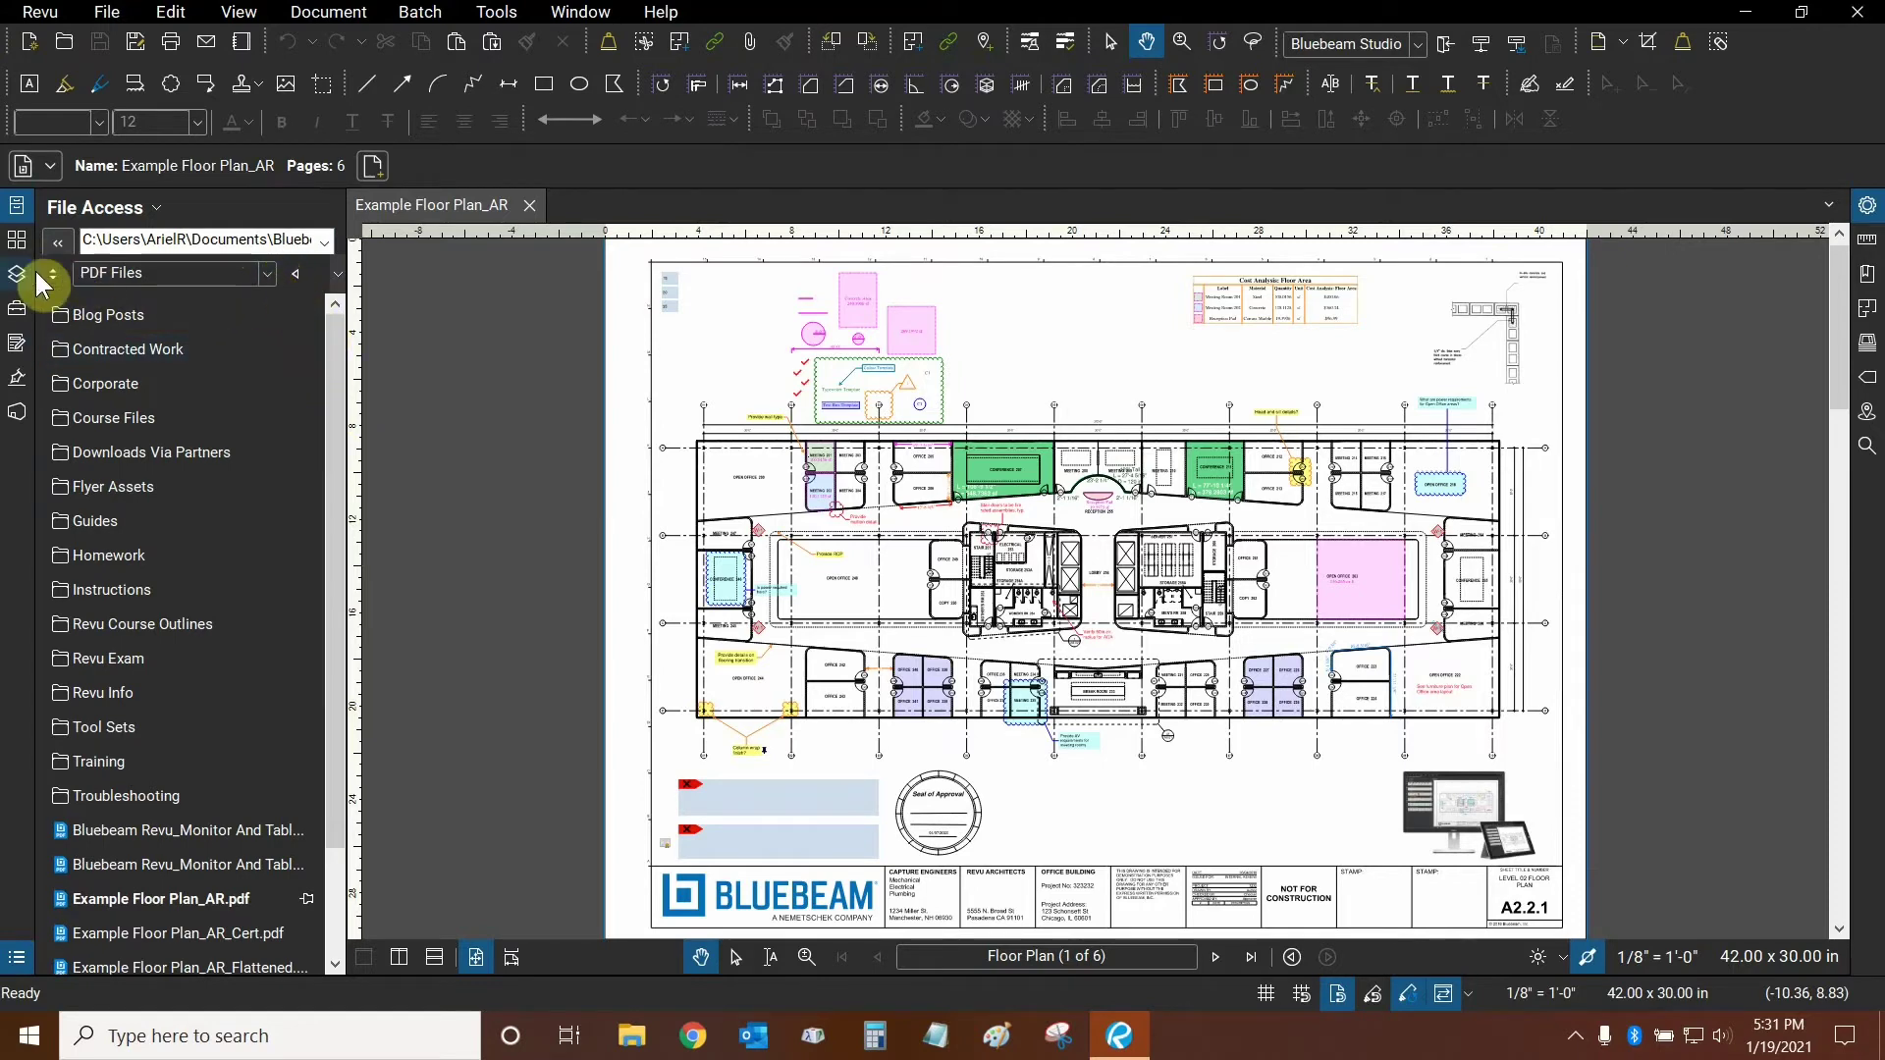
click(267, 275)
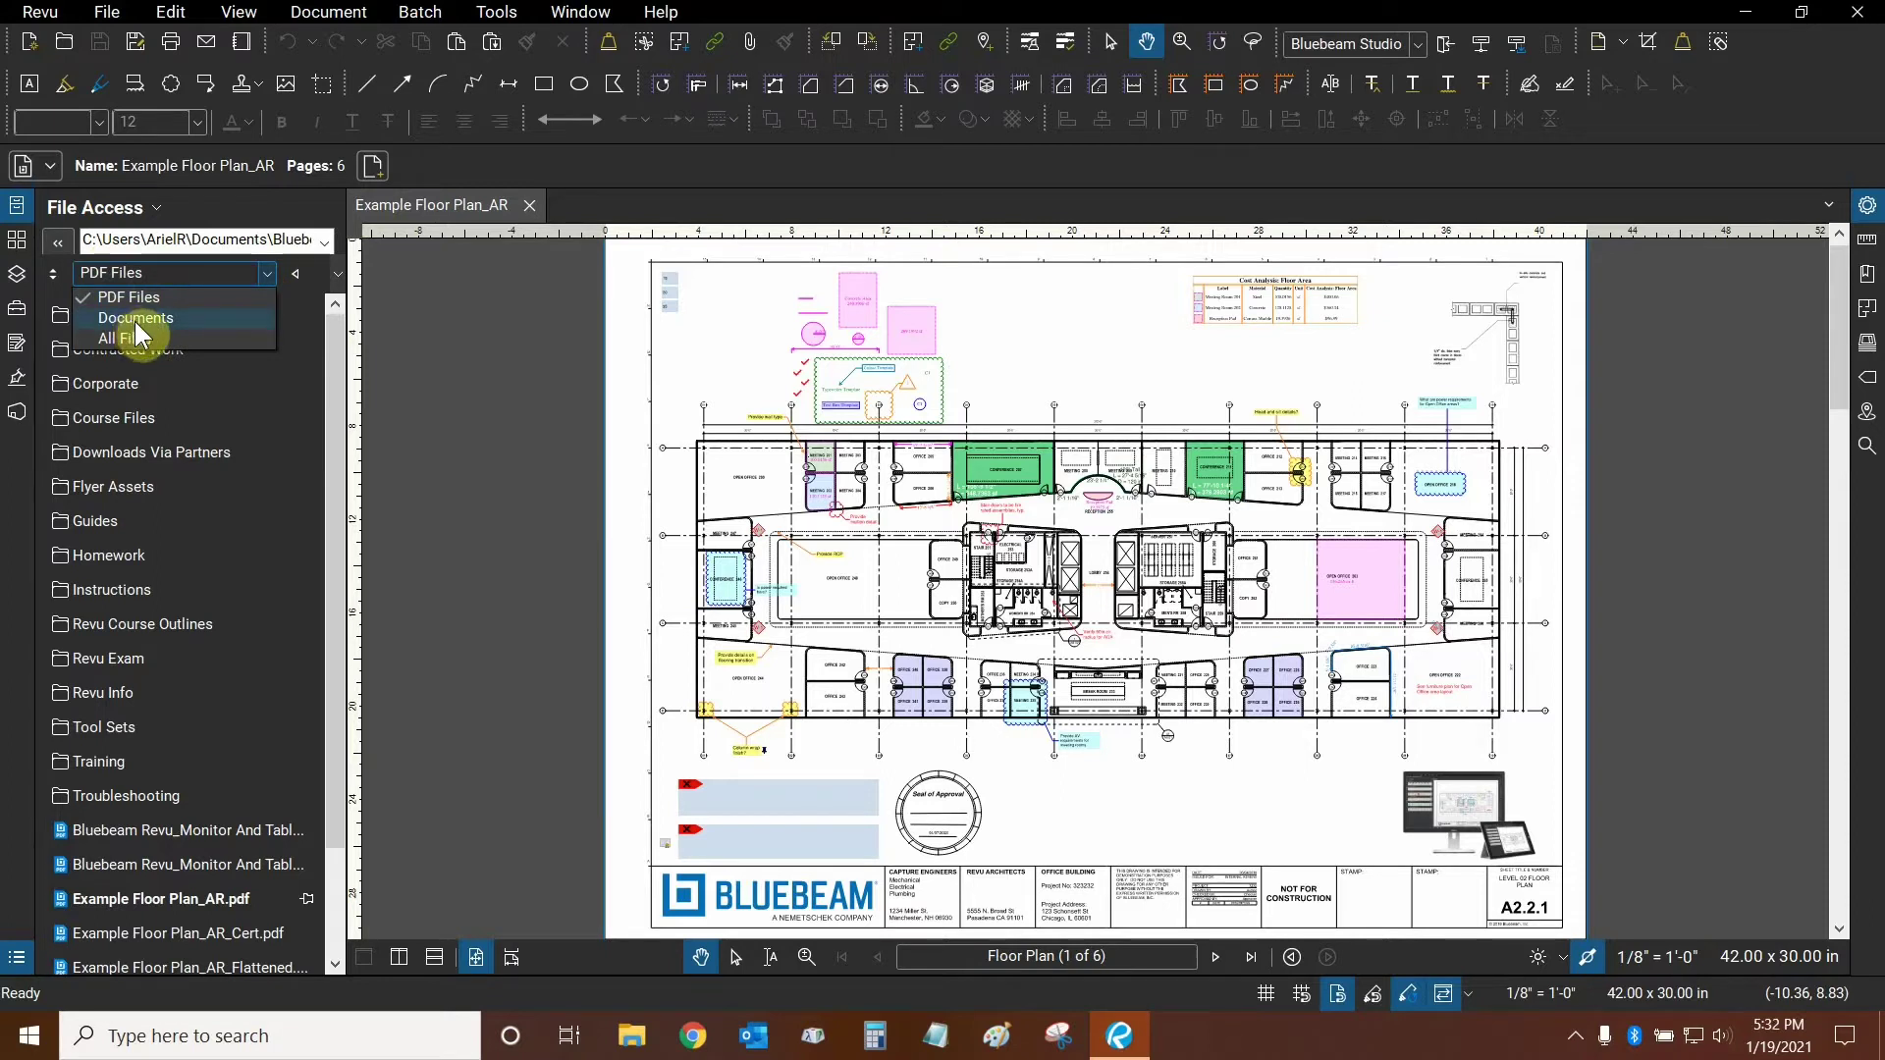
click(305, 314)
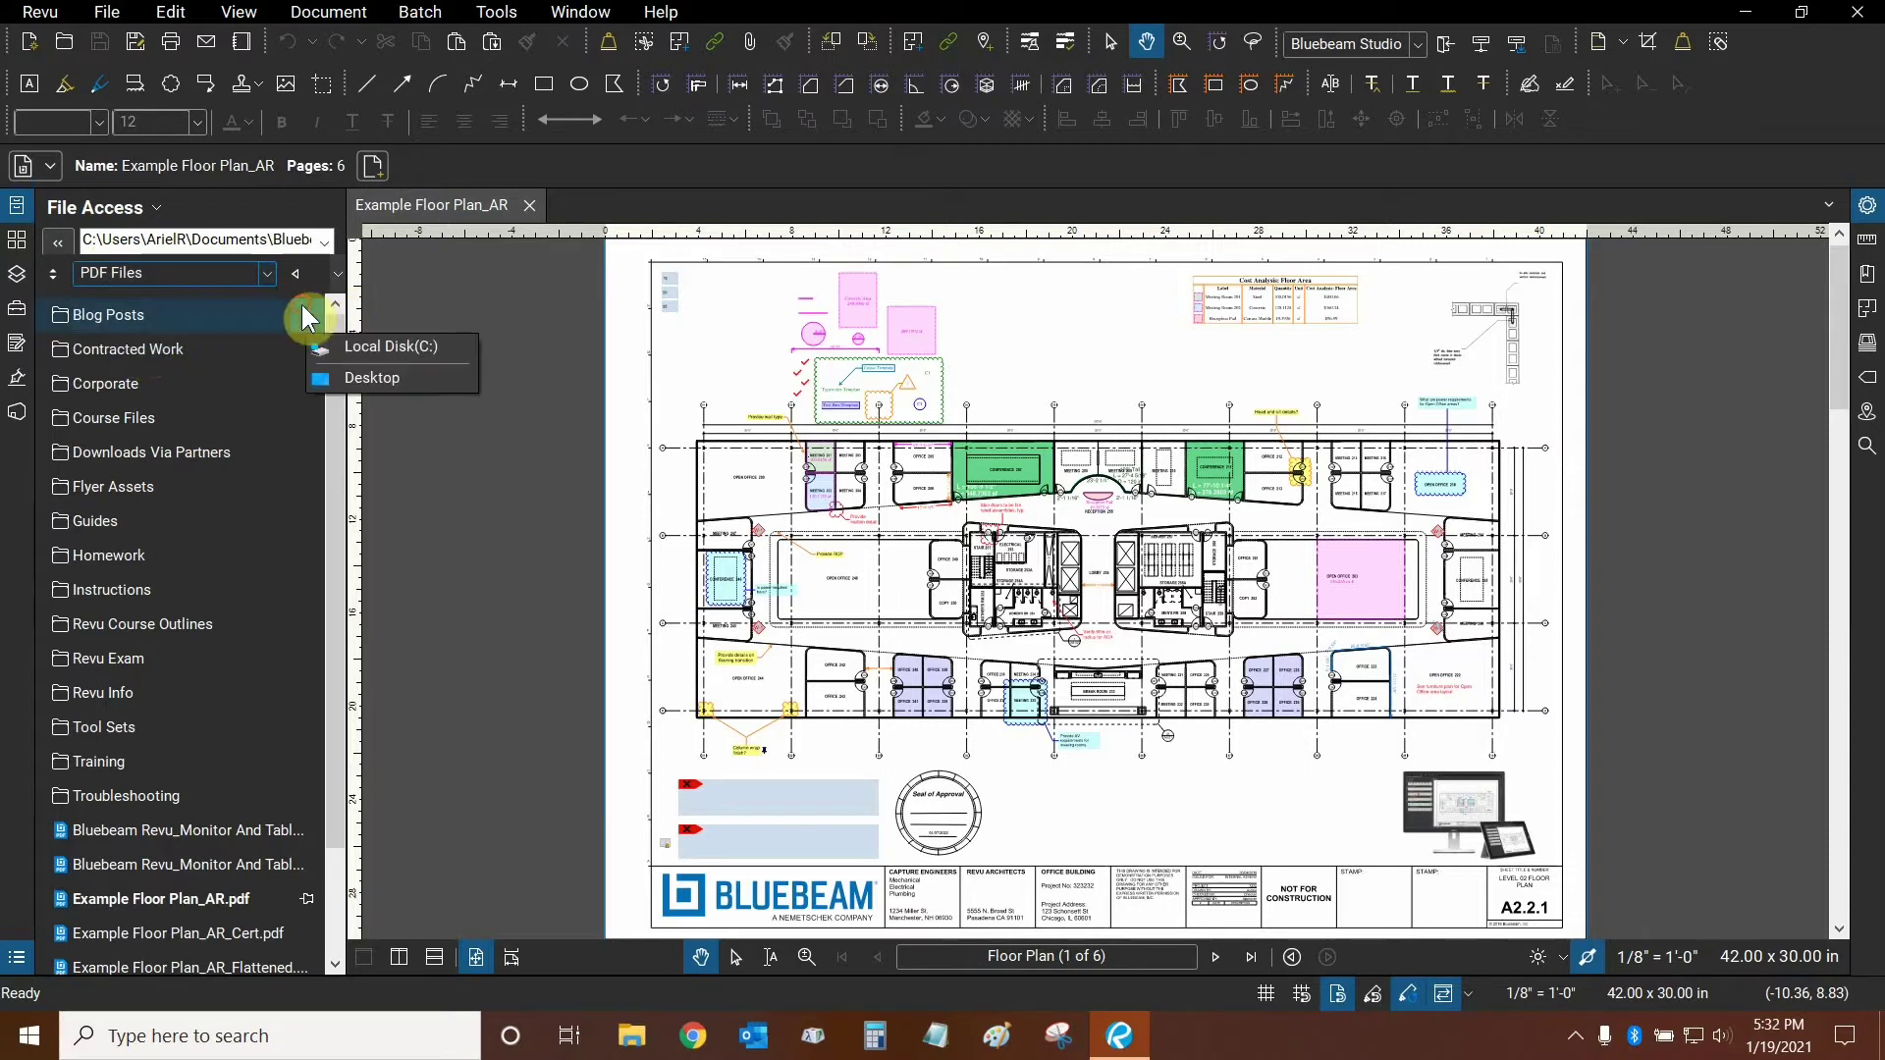
click(323, 243)
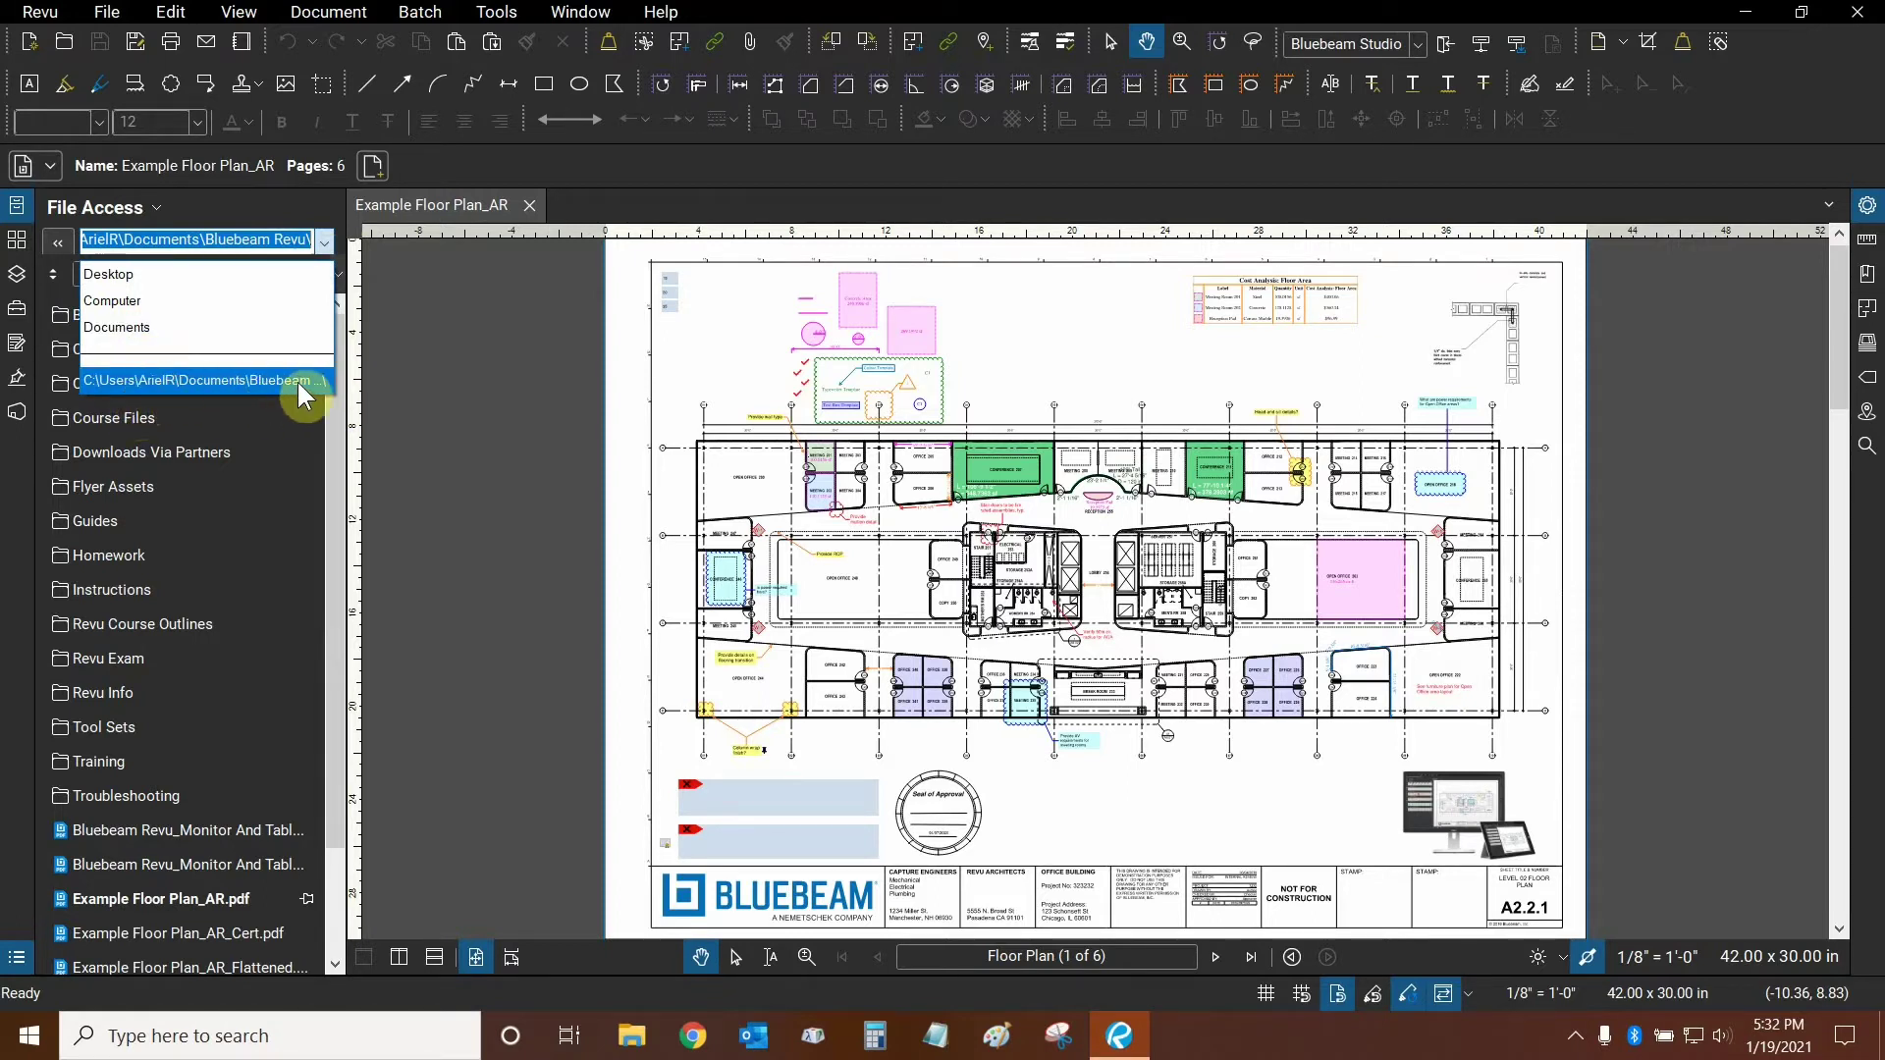
click(225, 198)
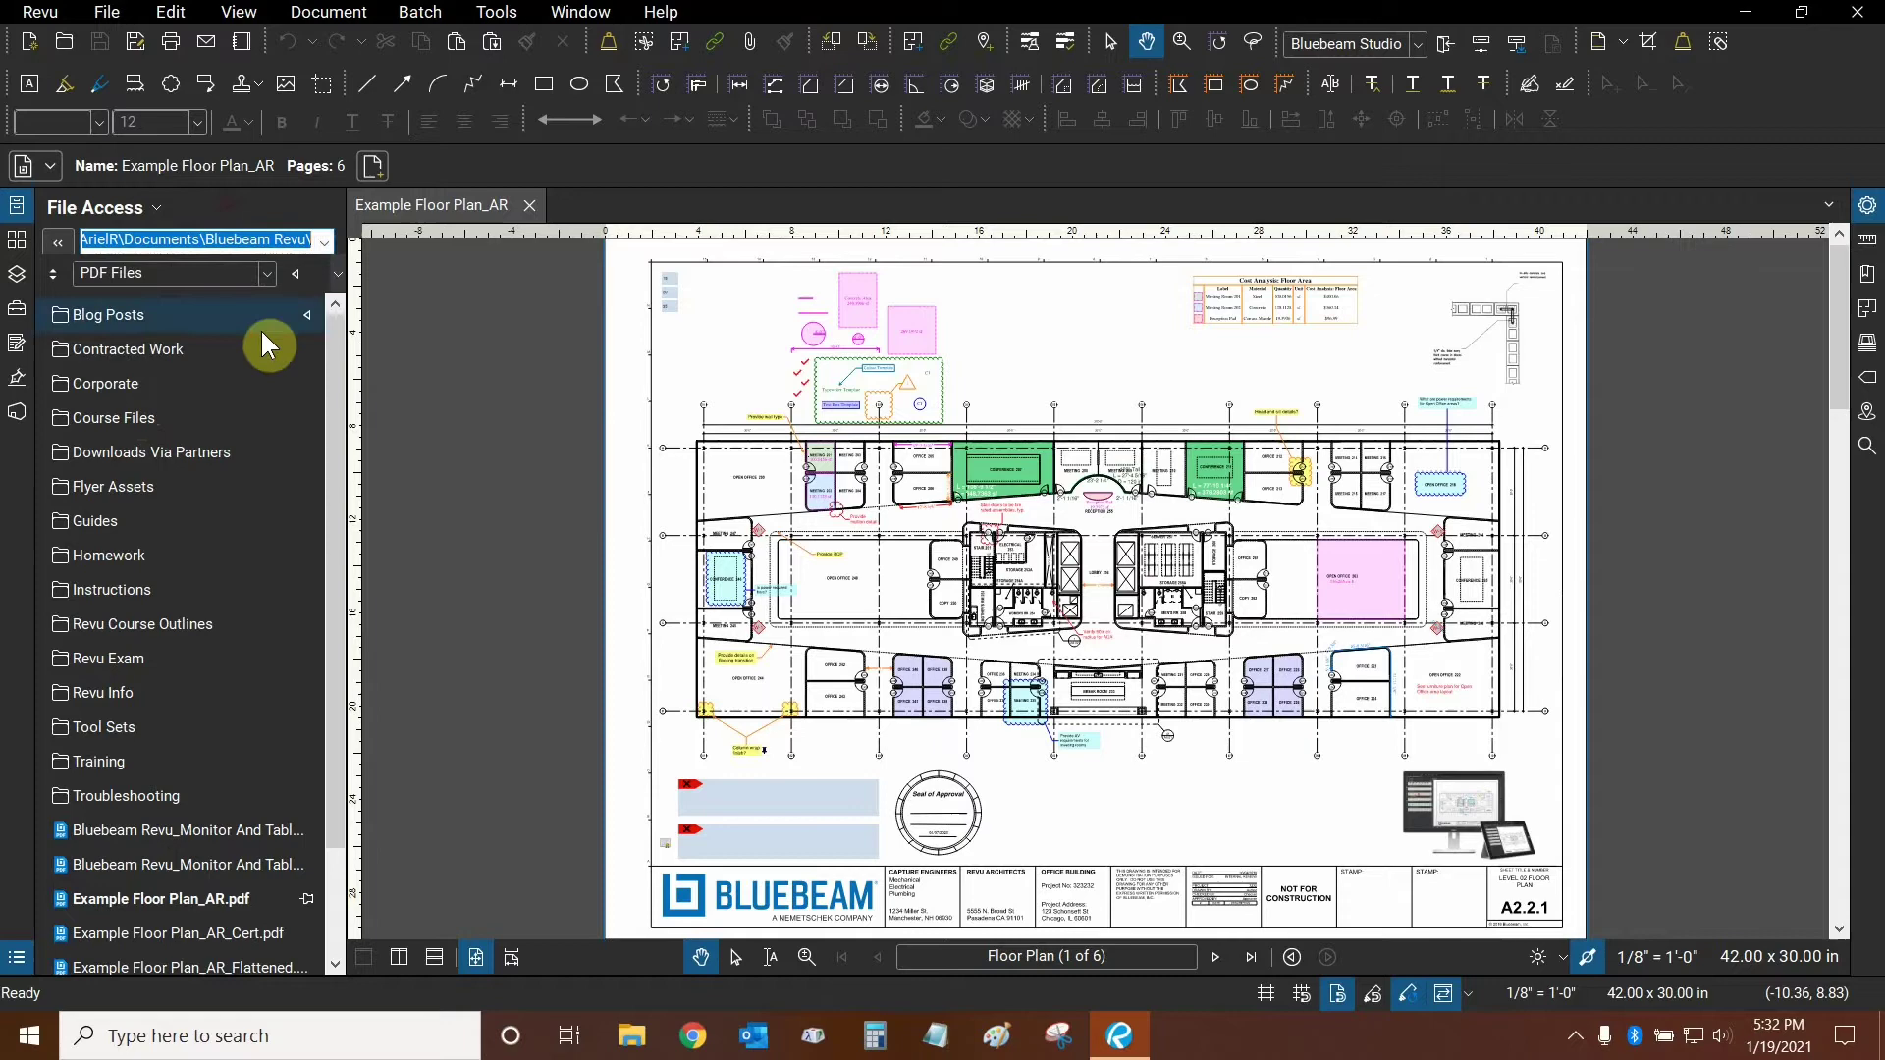
click(338, 282)
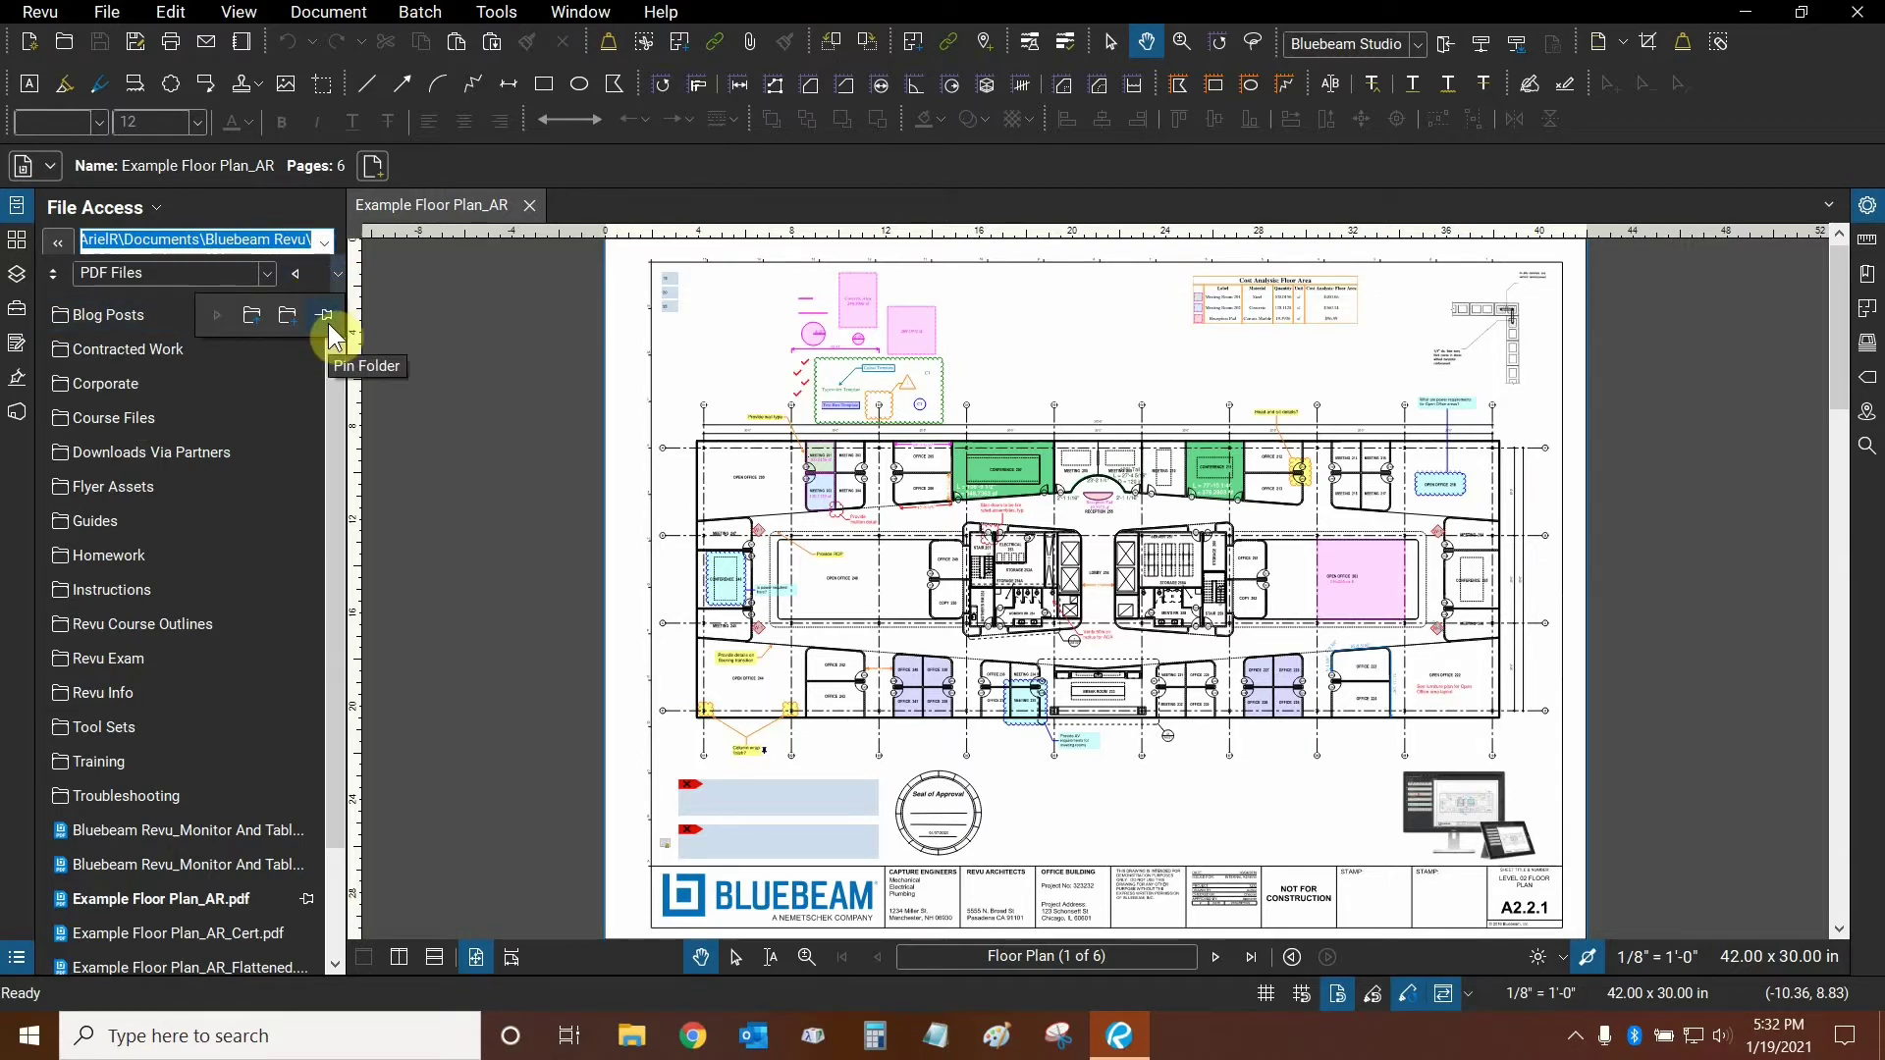
click(327, 316)
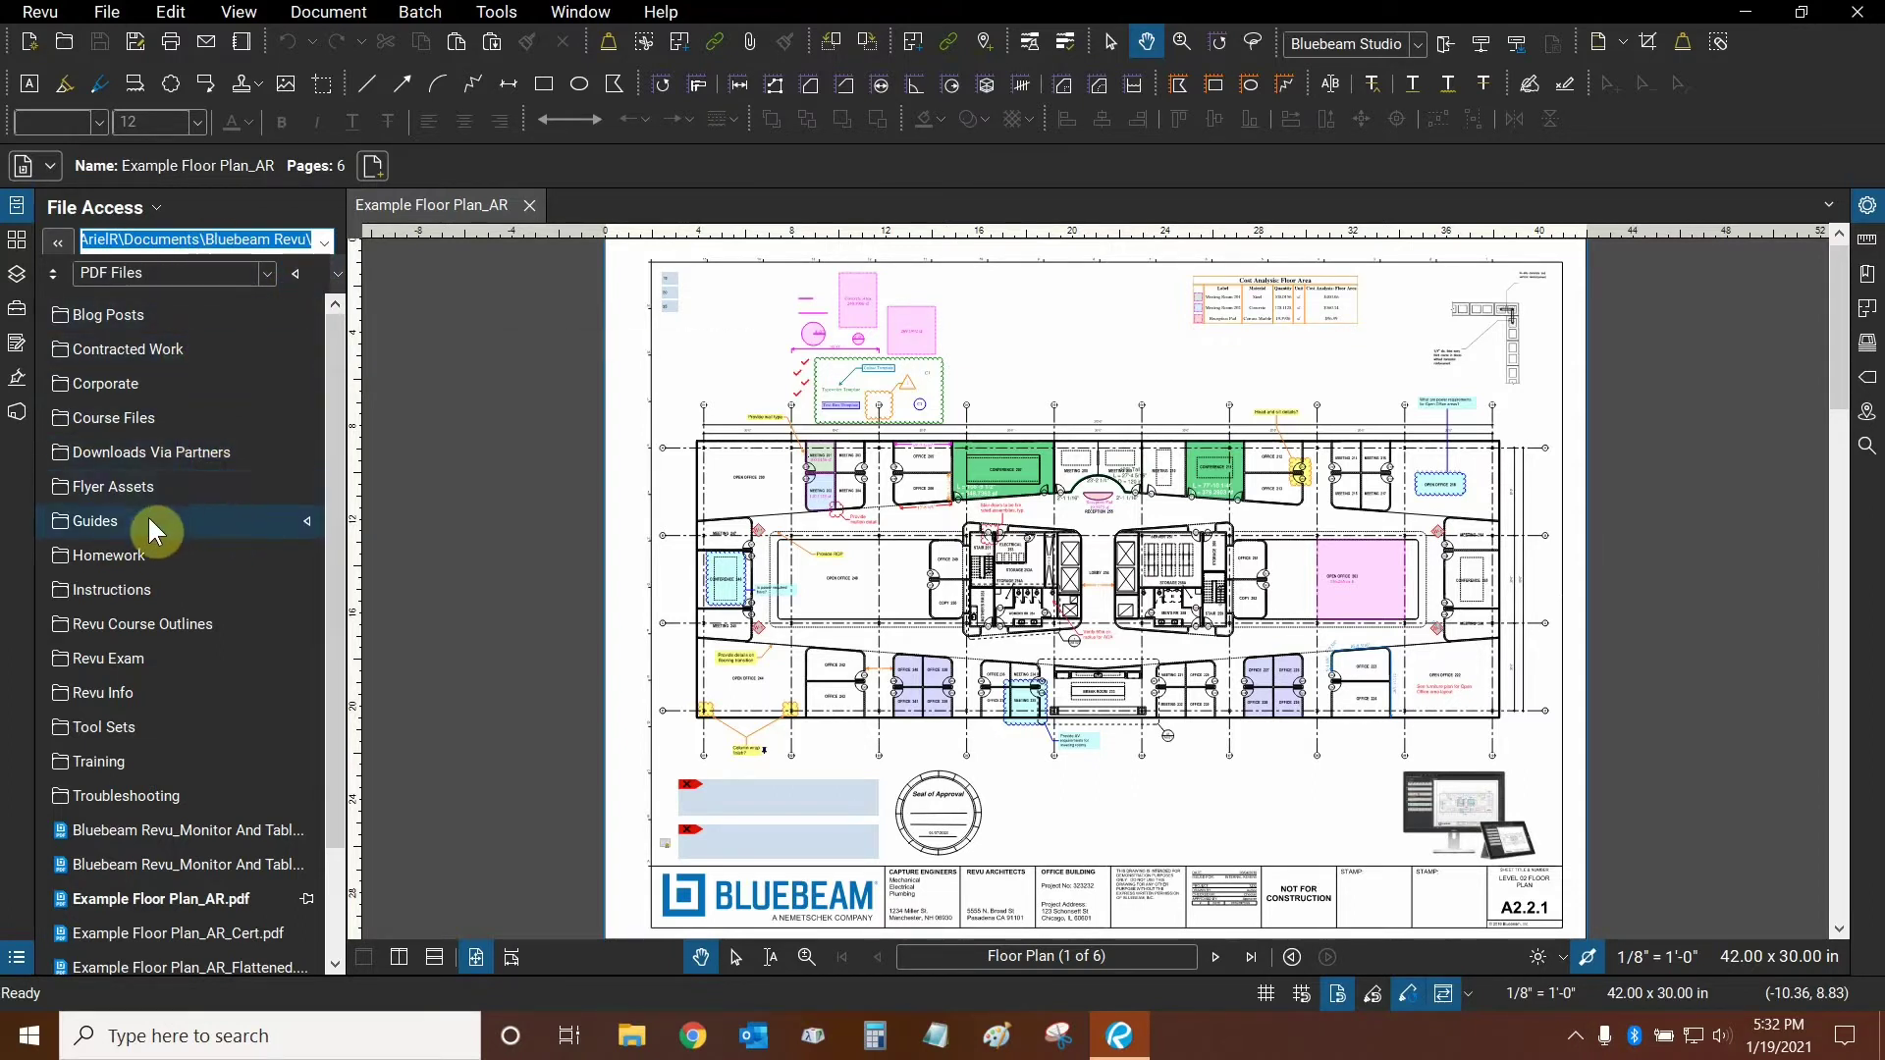
- Open the Guides folder, then use recent locations to jump to Bluebeam Revu and back to Guides
click(127, 530)
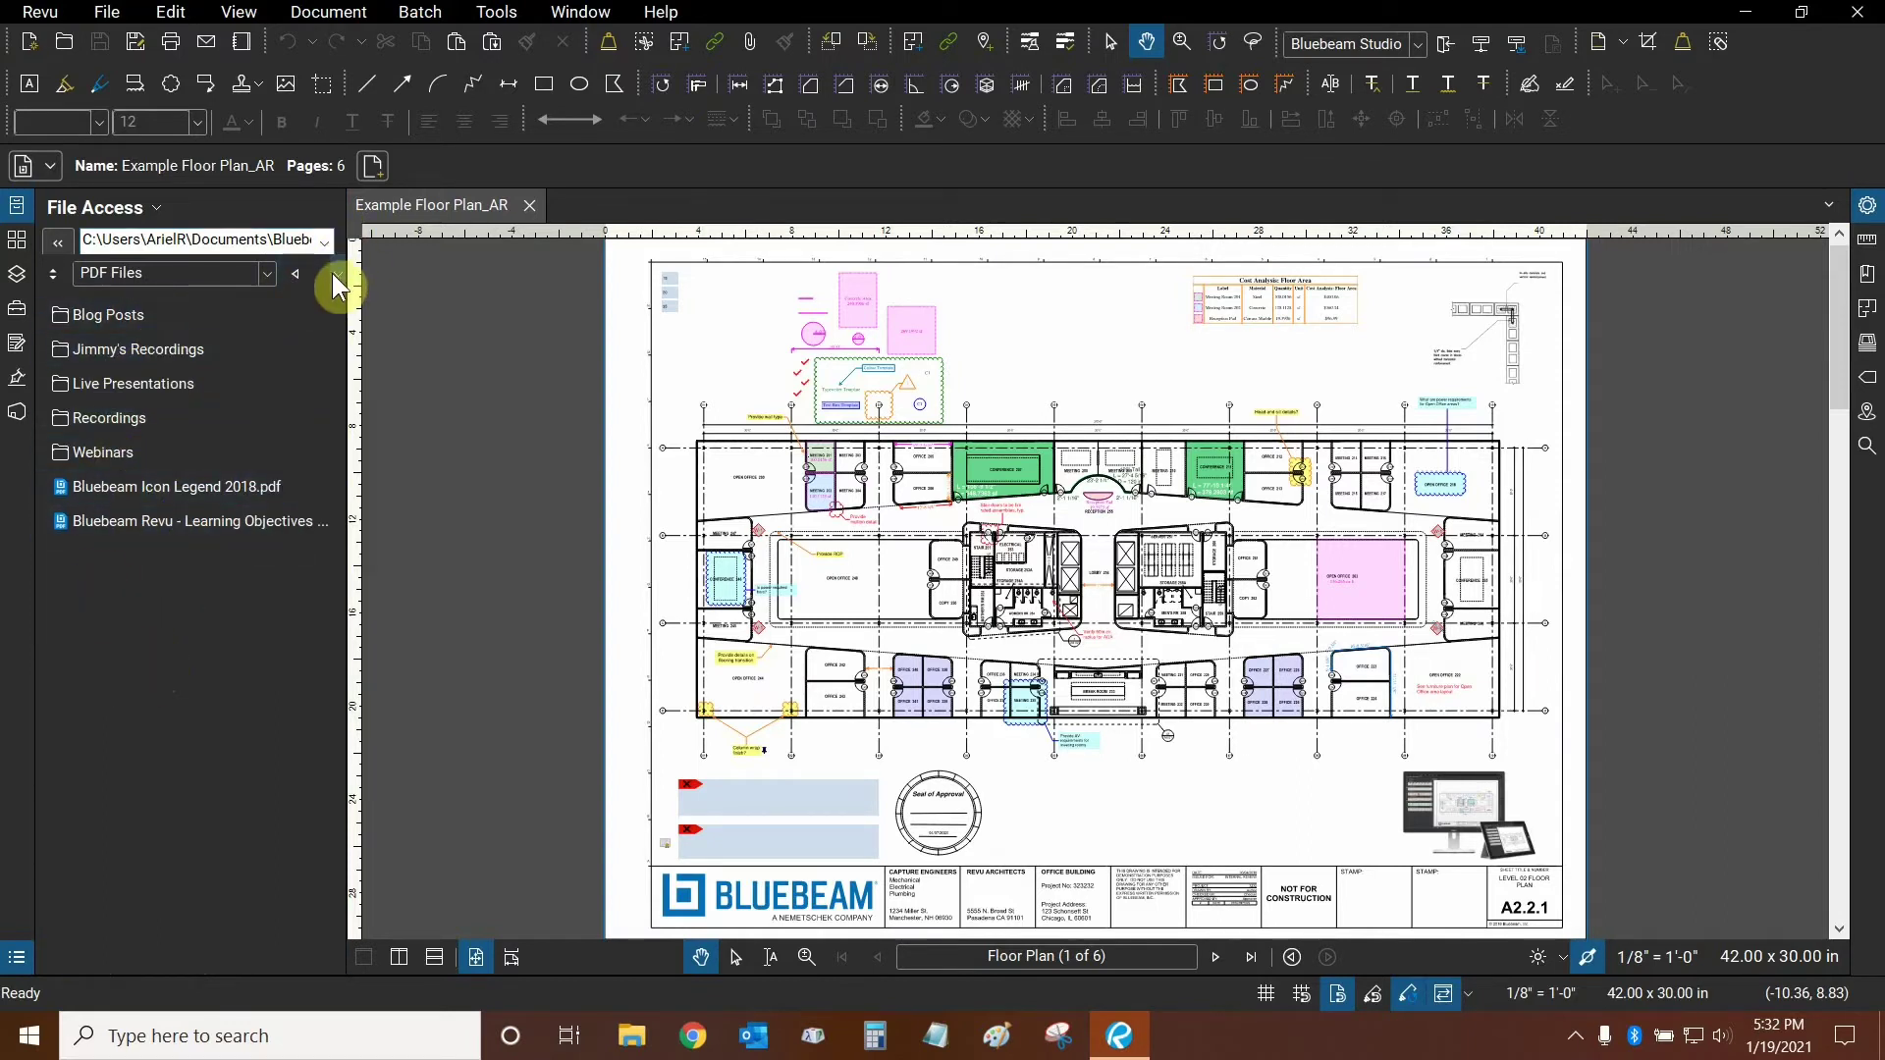
mouse_move(334, 299)
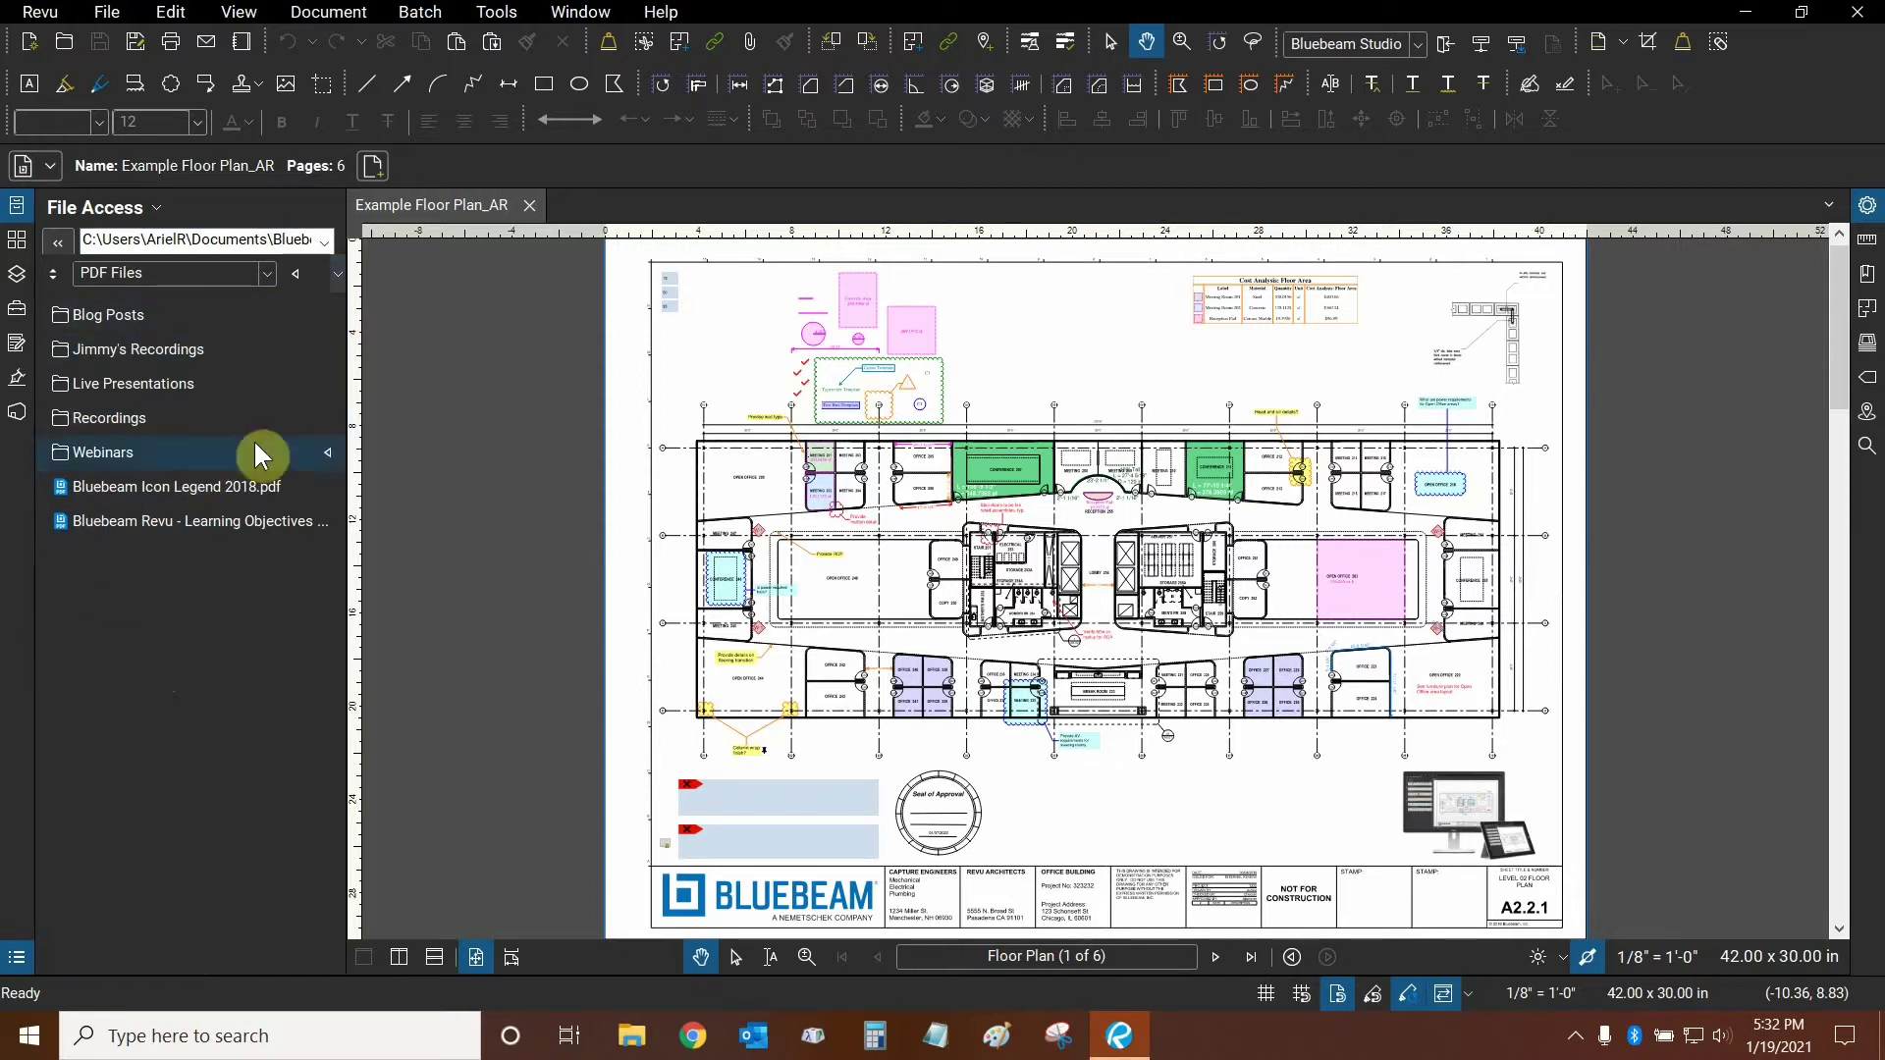
click(325, 242)
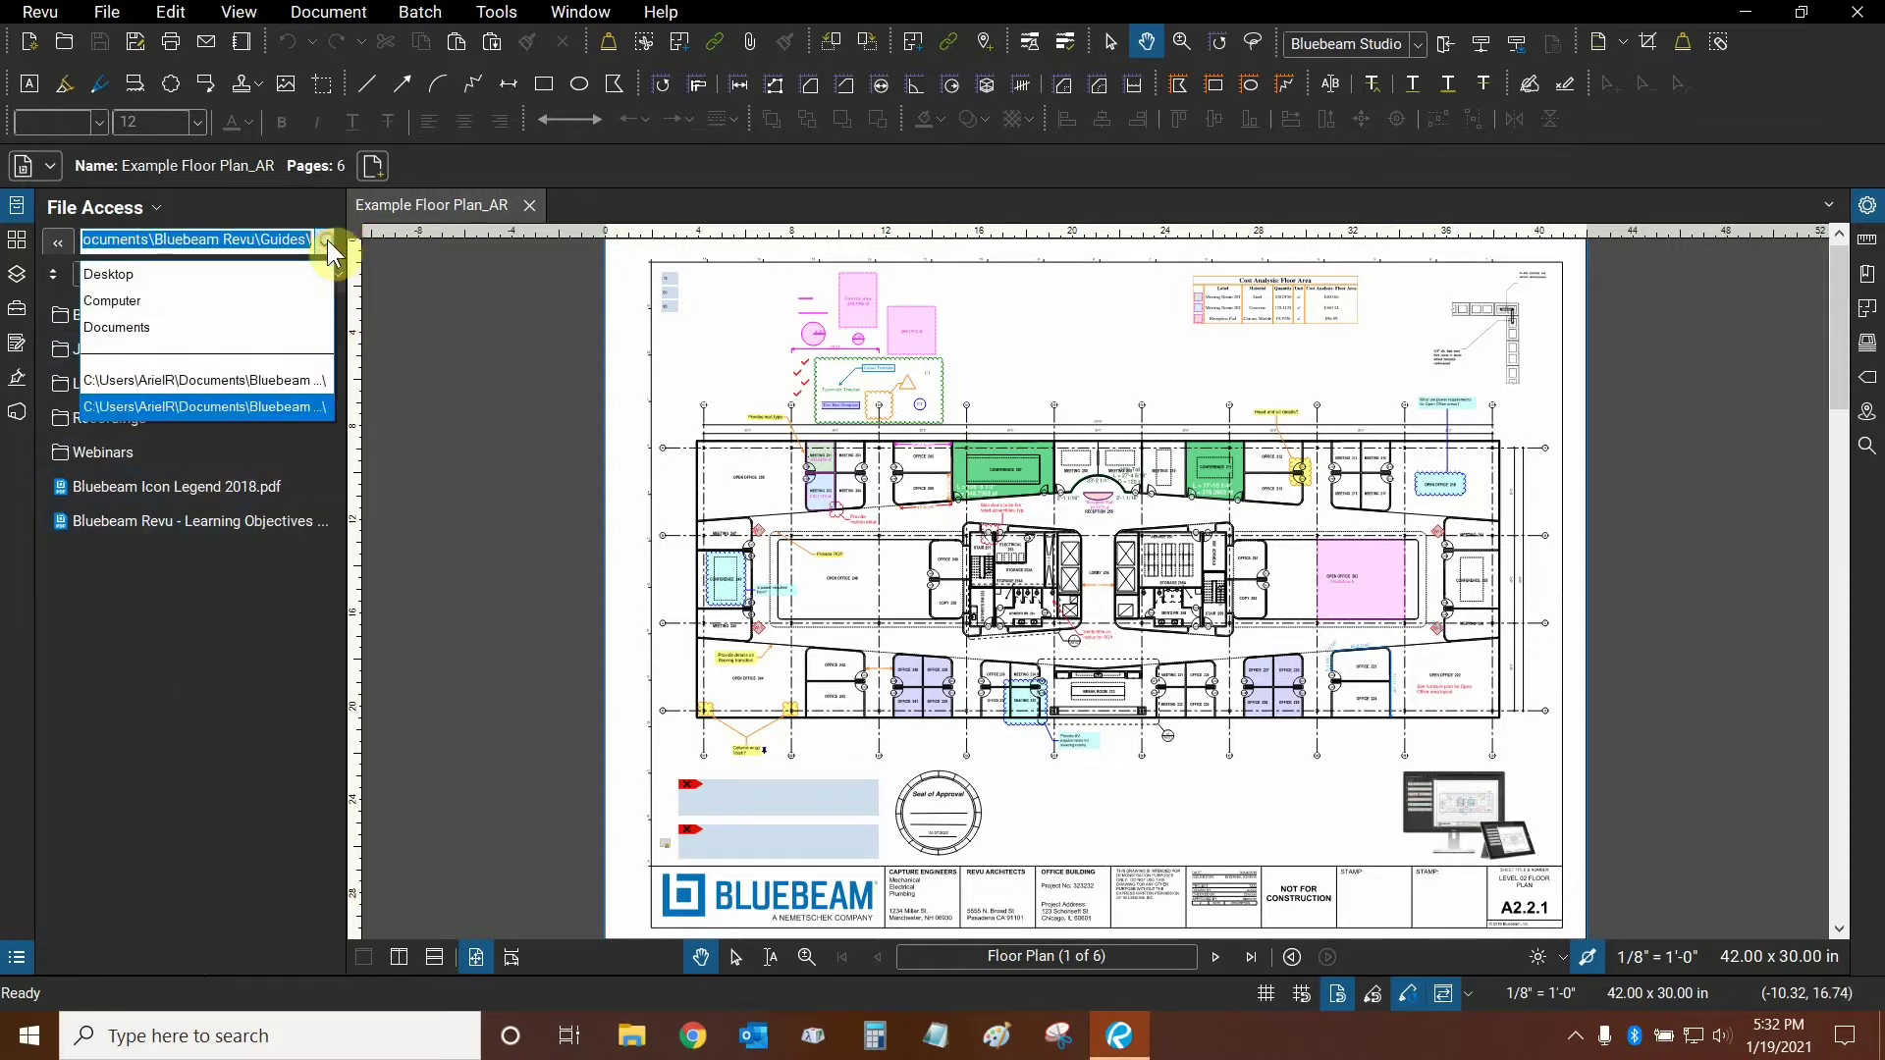
click(154, 383)
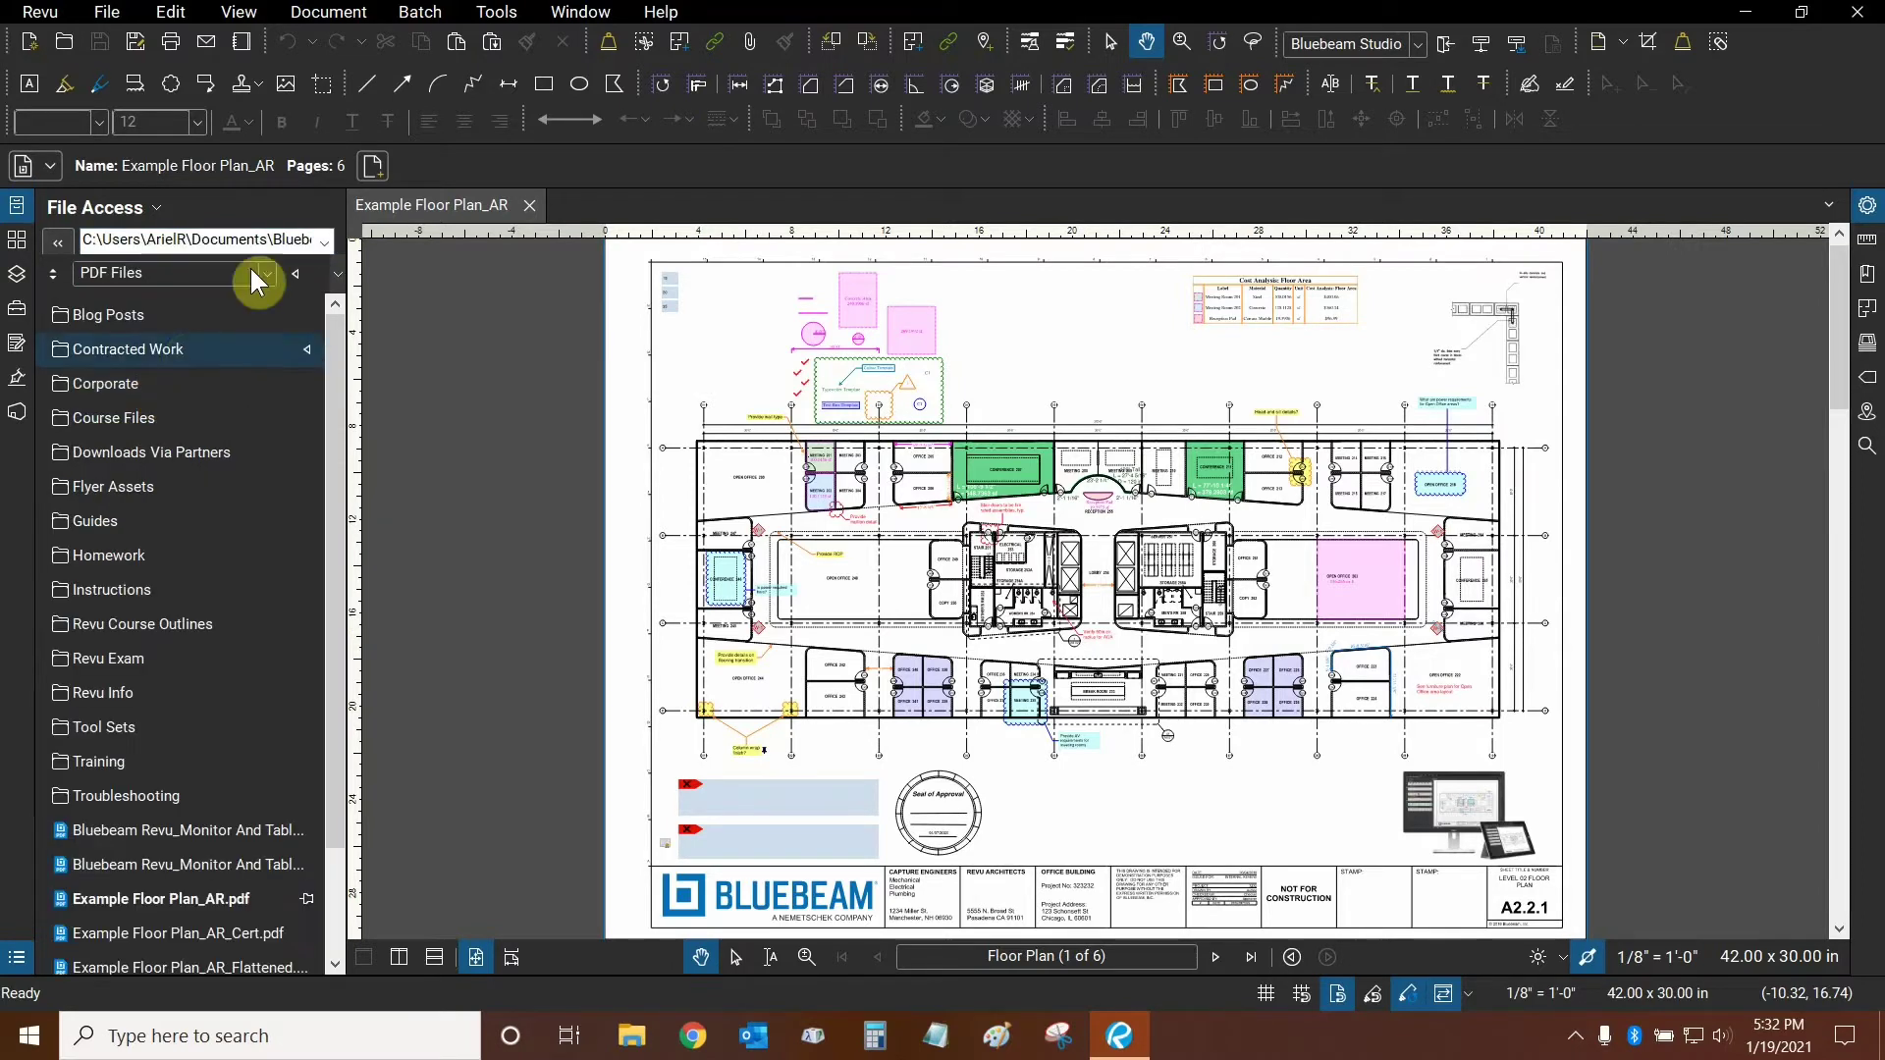
click(325, 242)
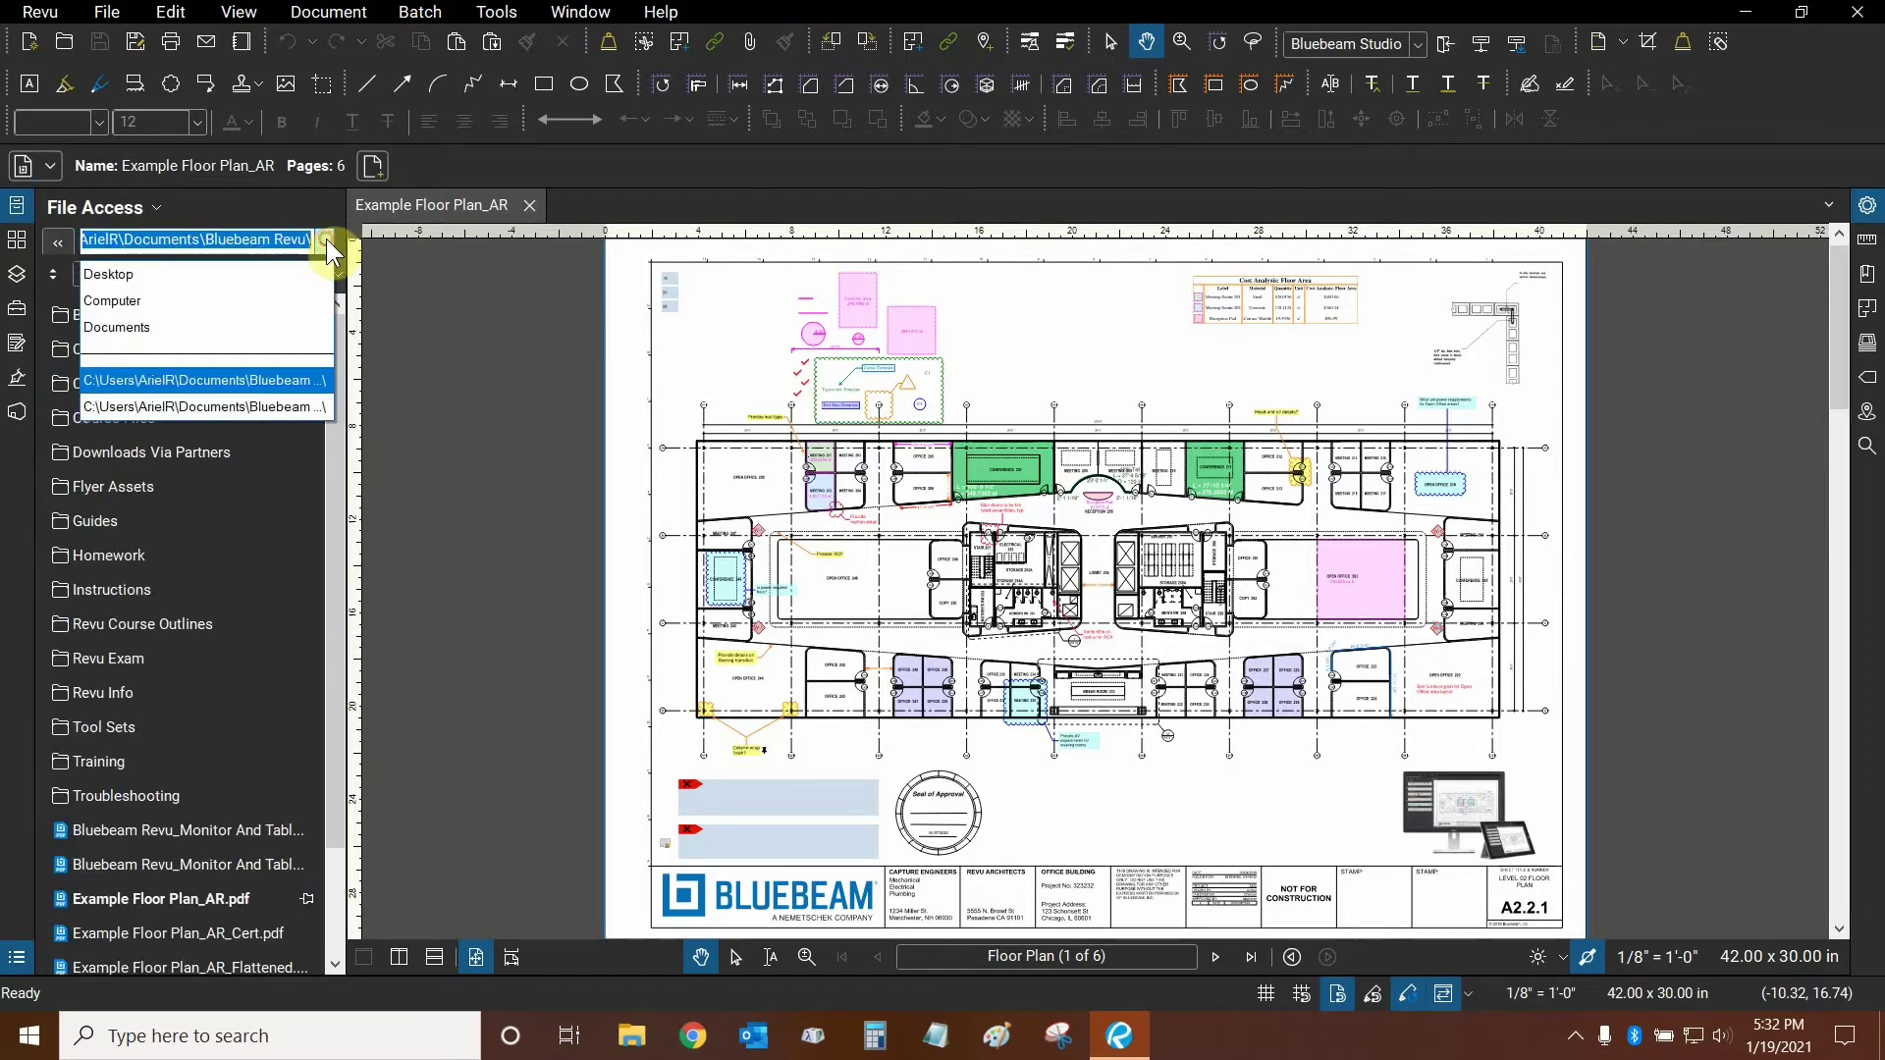
click(216, 405)
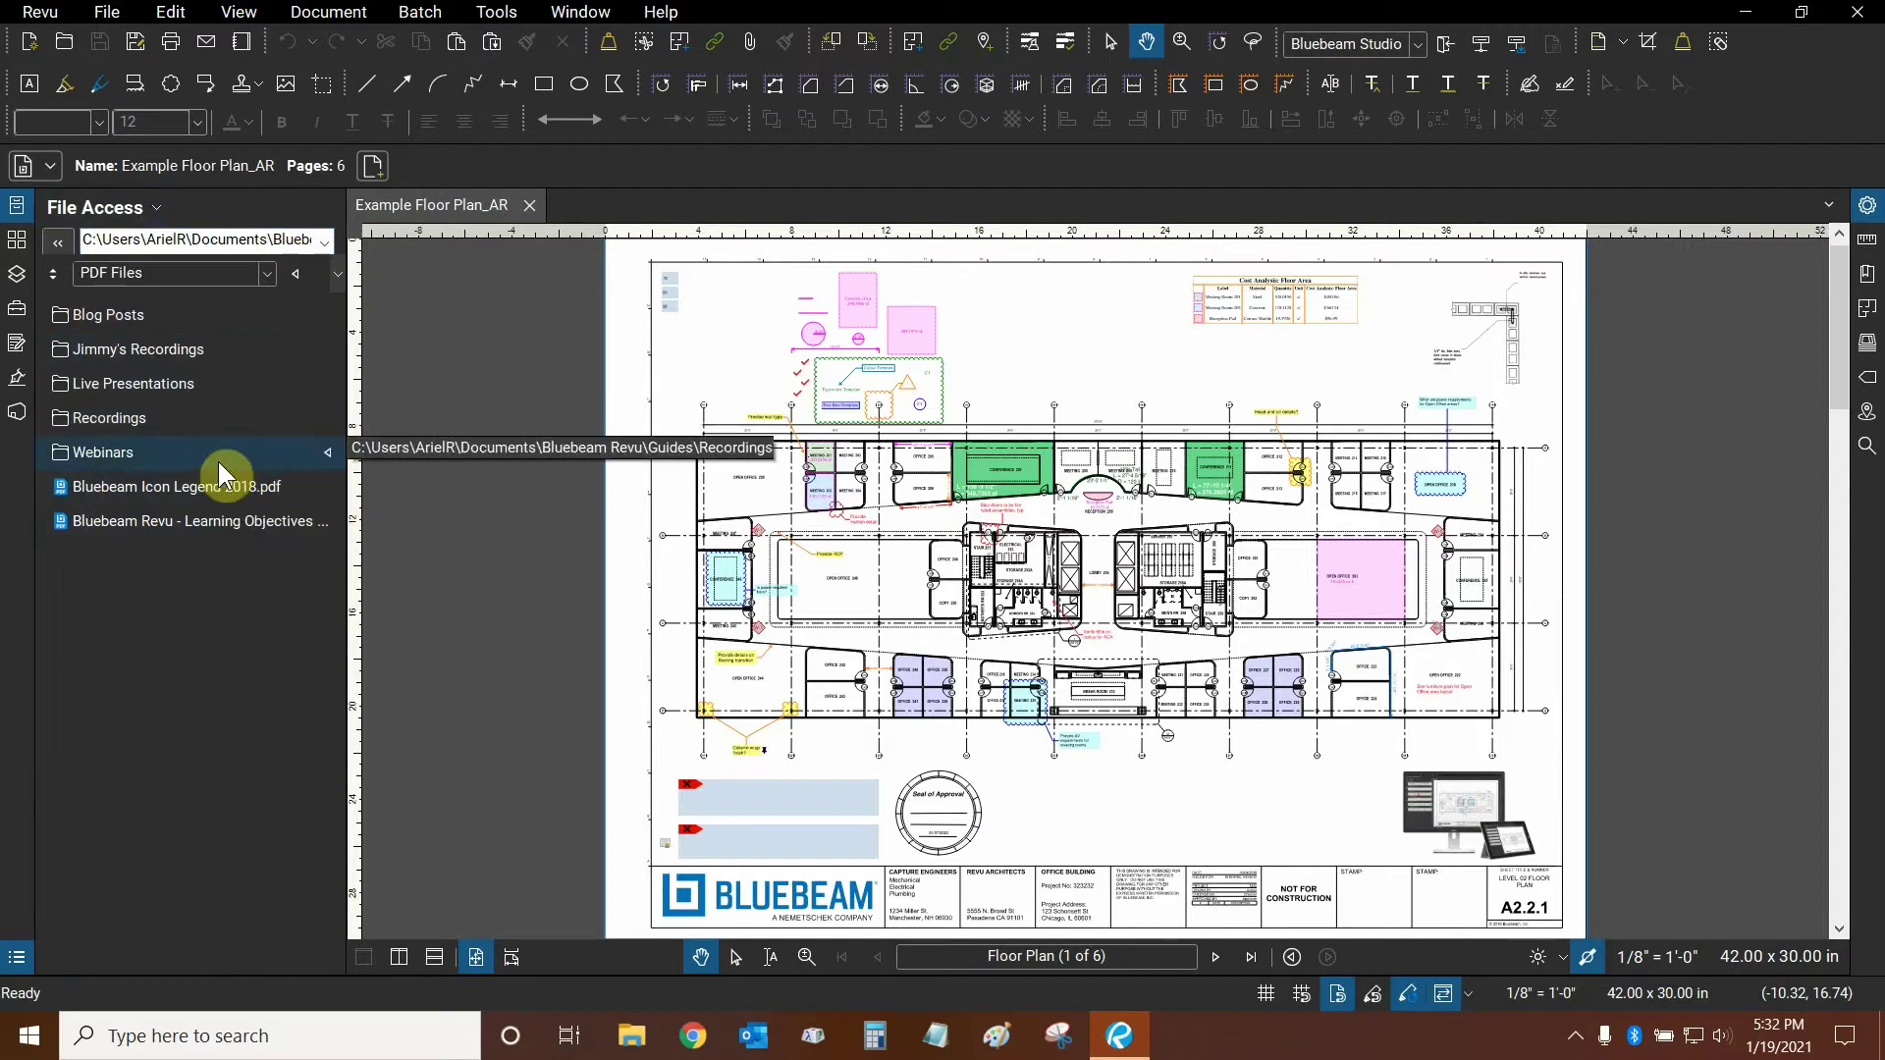
double_click(325, 241)
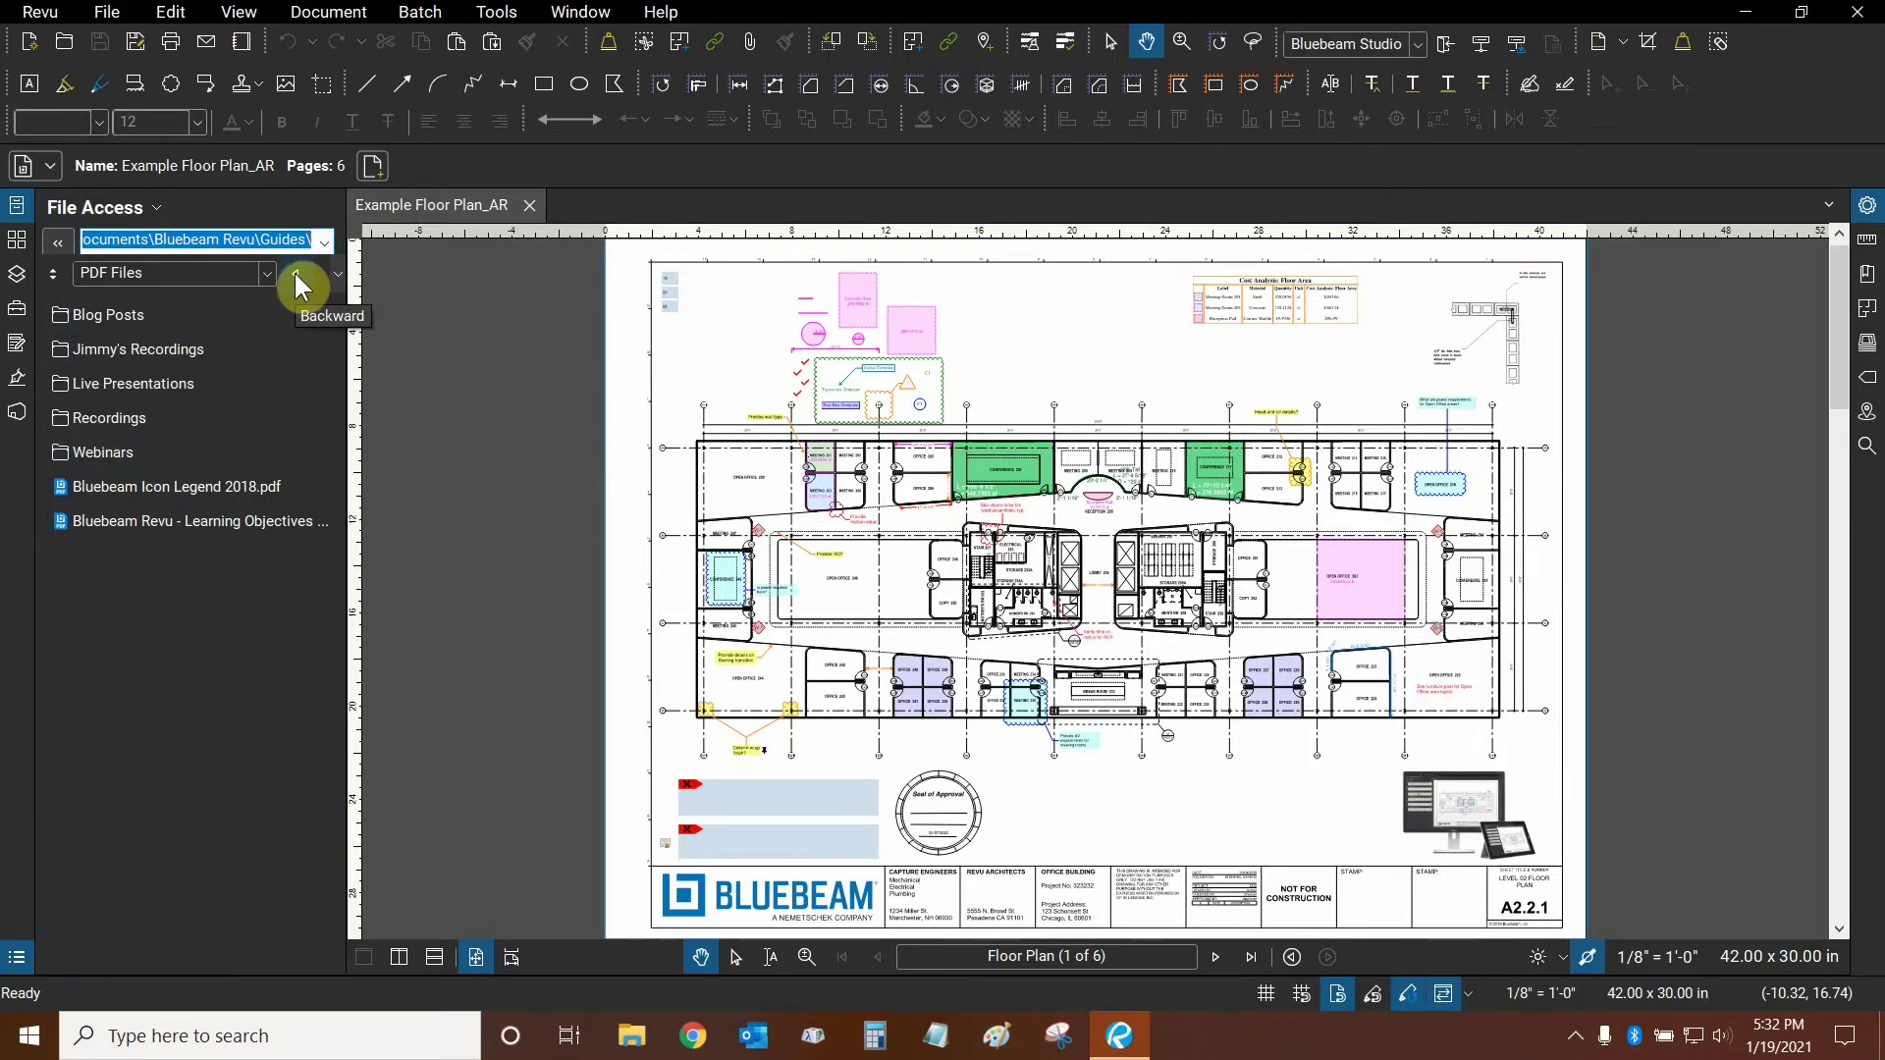
- Step back to the Bluebeam Revu folder, then go up one level to Documents
click(294, 272)
click(294, 272)
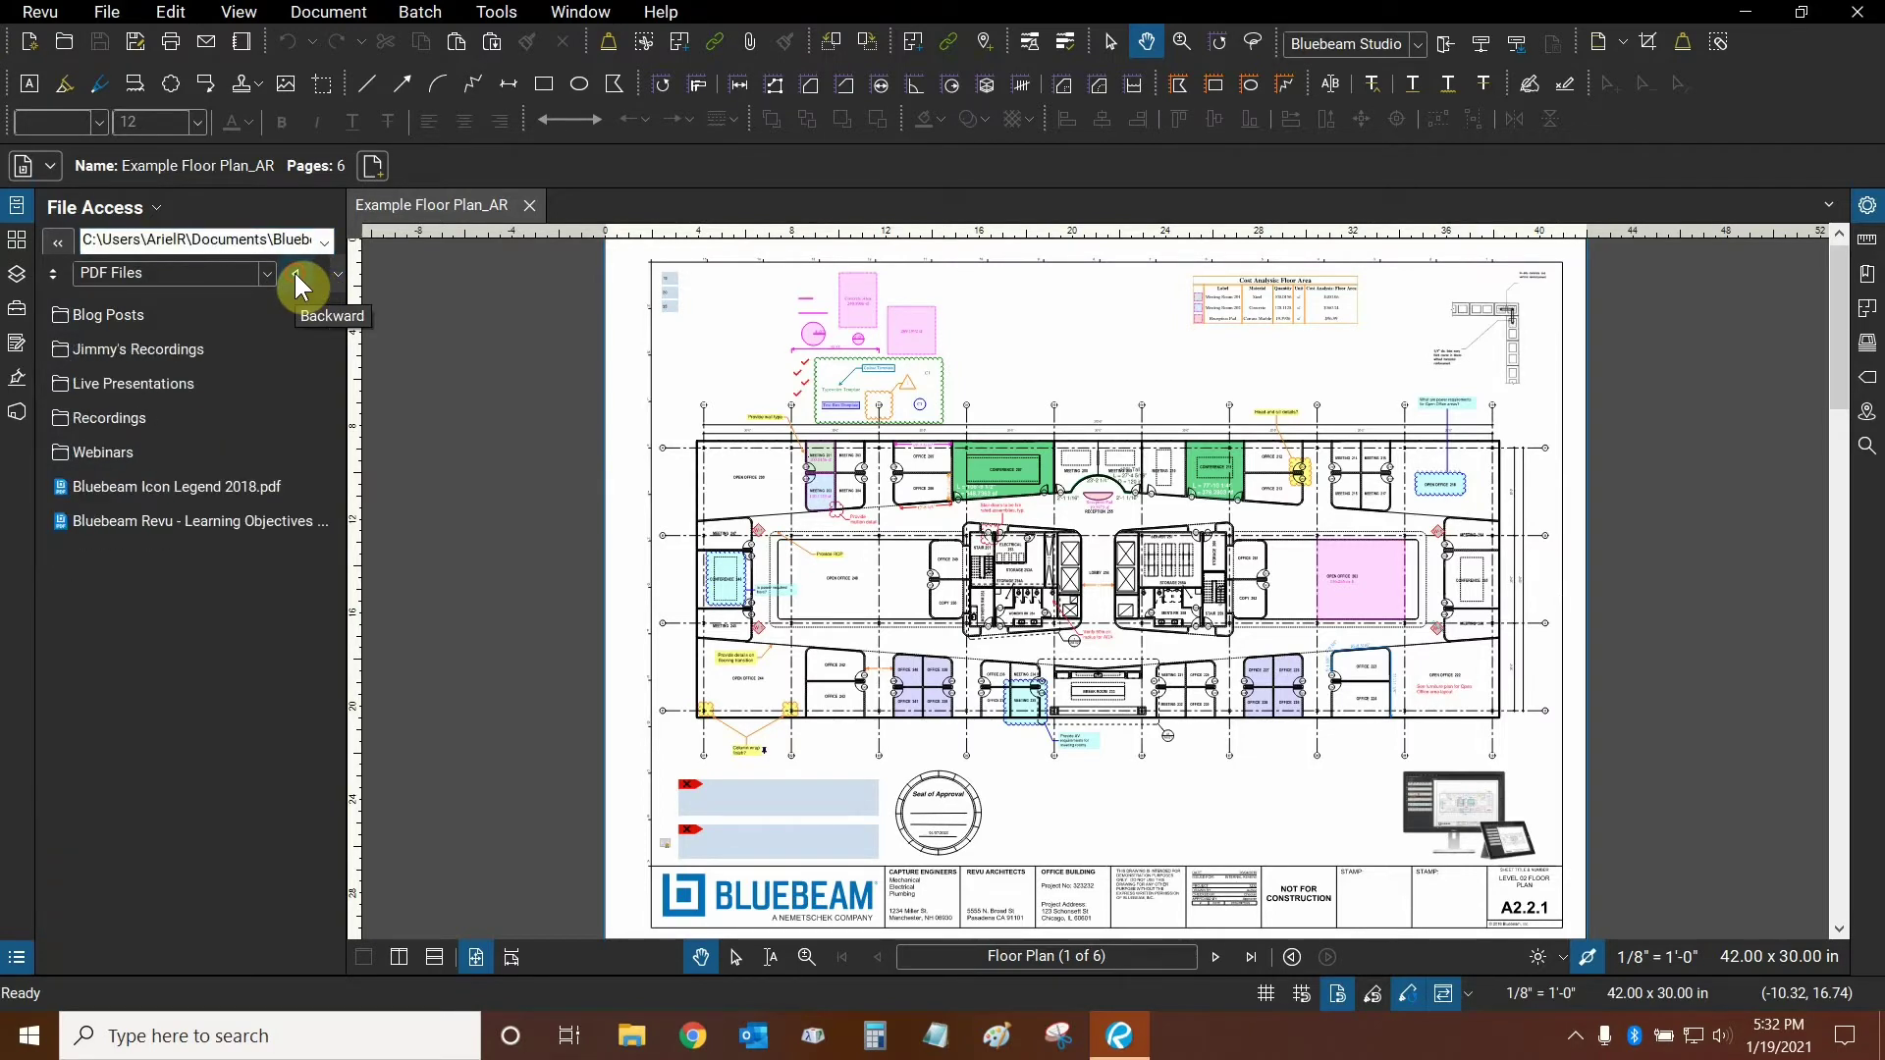
click(294, 272)
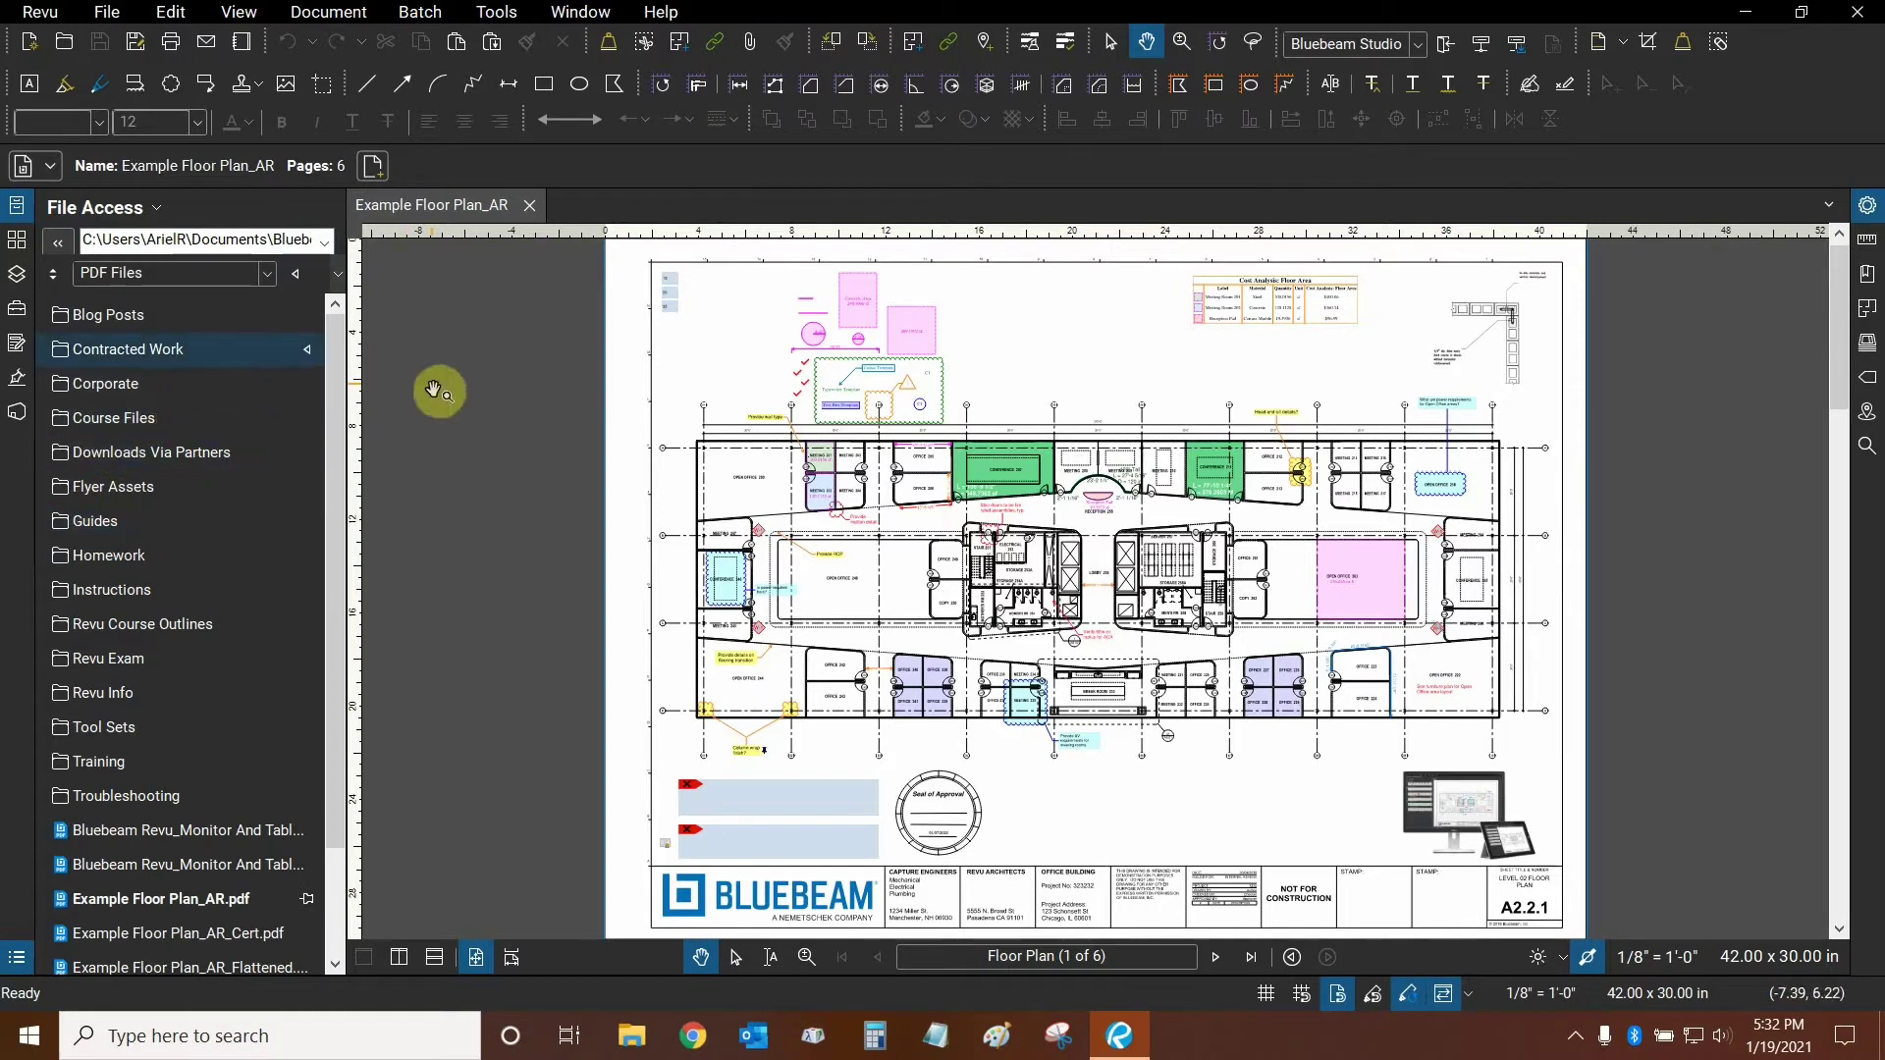
click(337, 282)
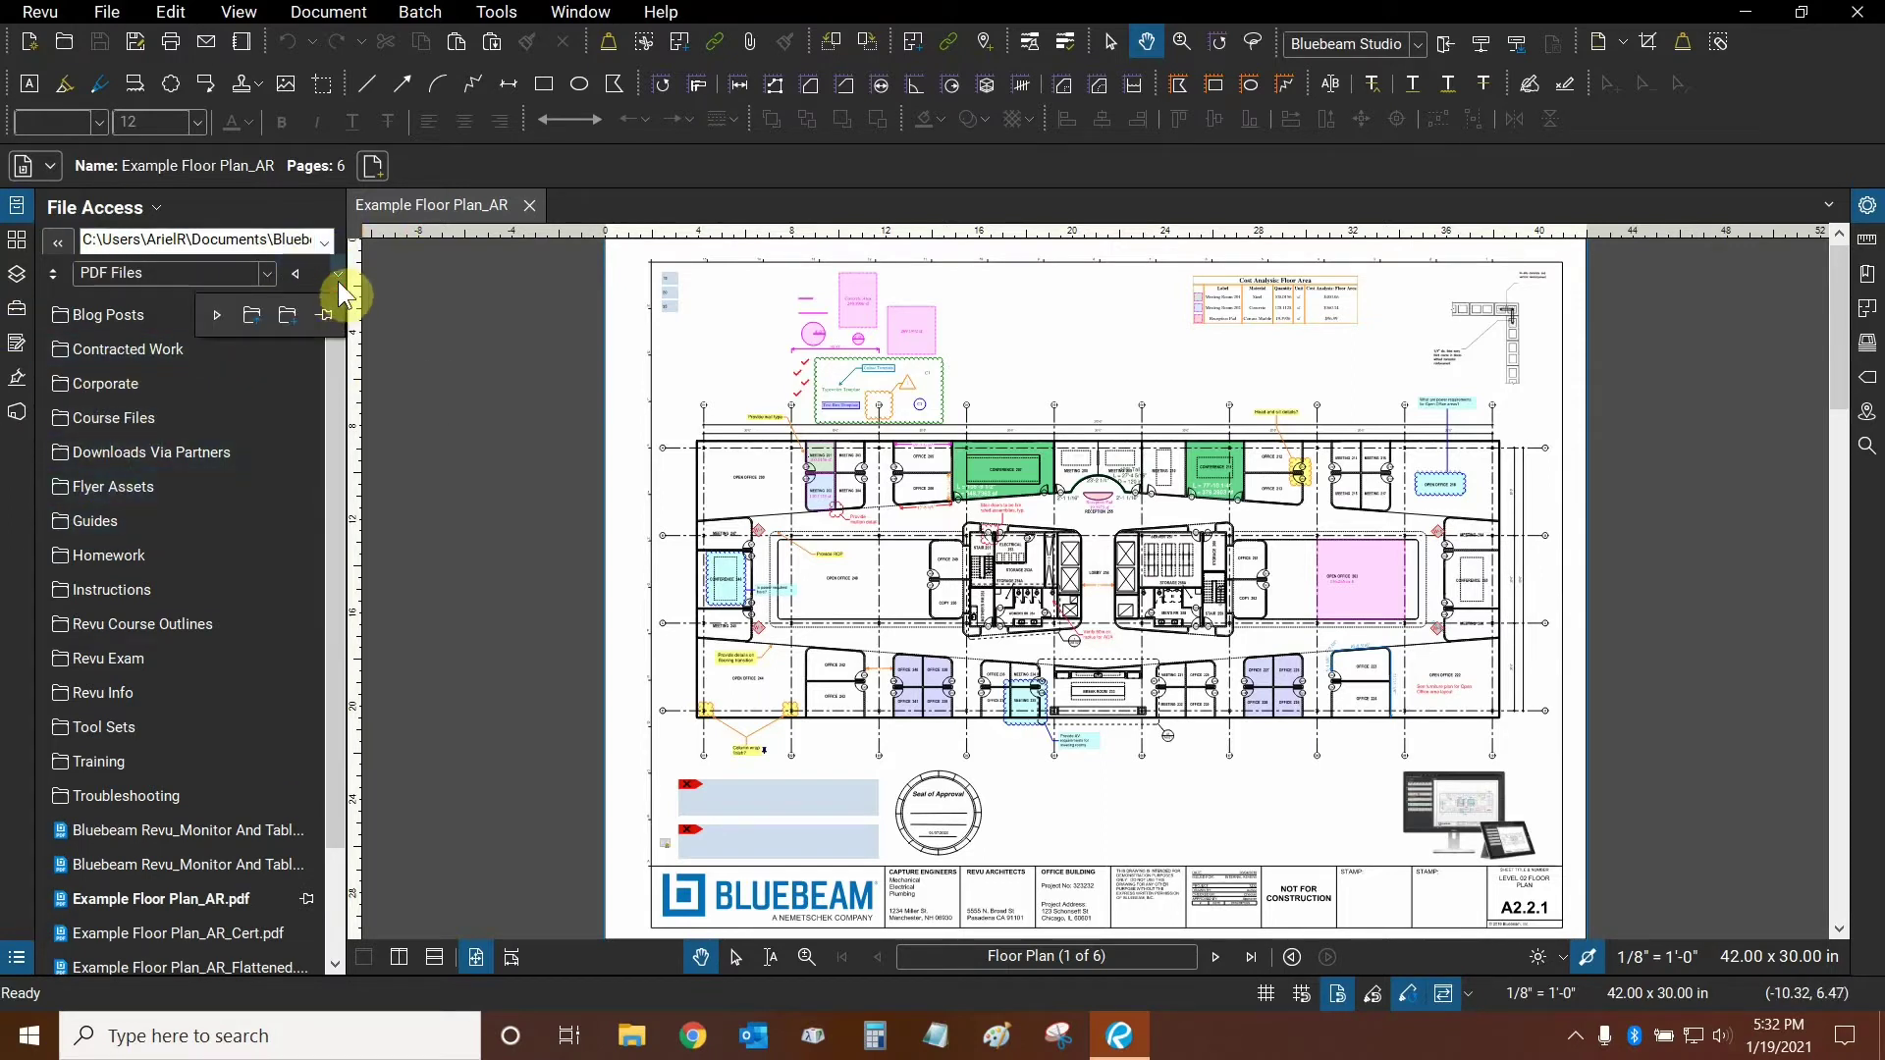
click(253, 316)
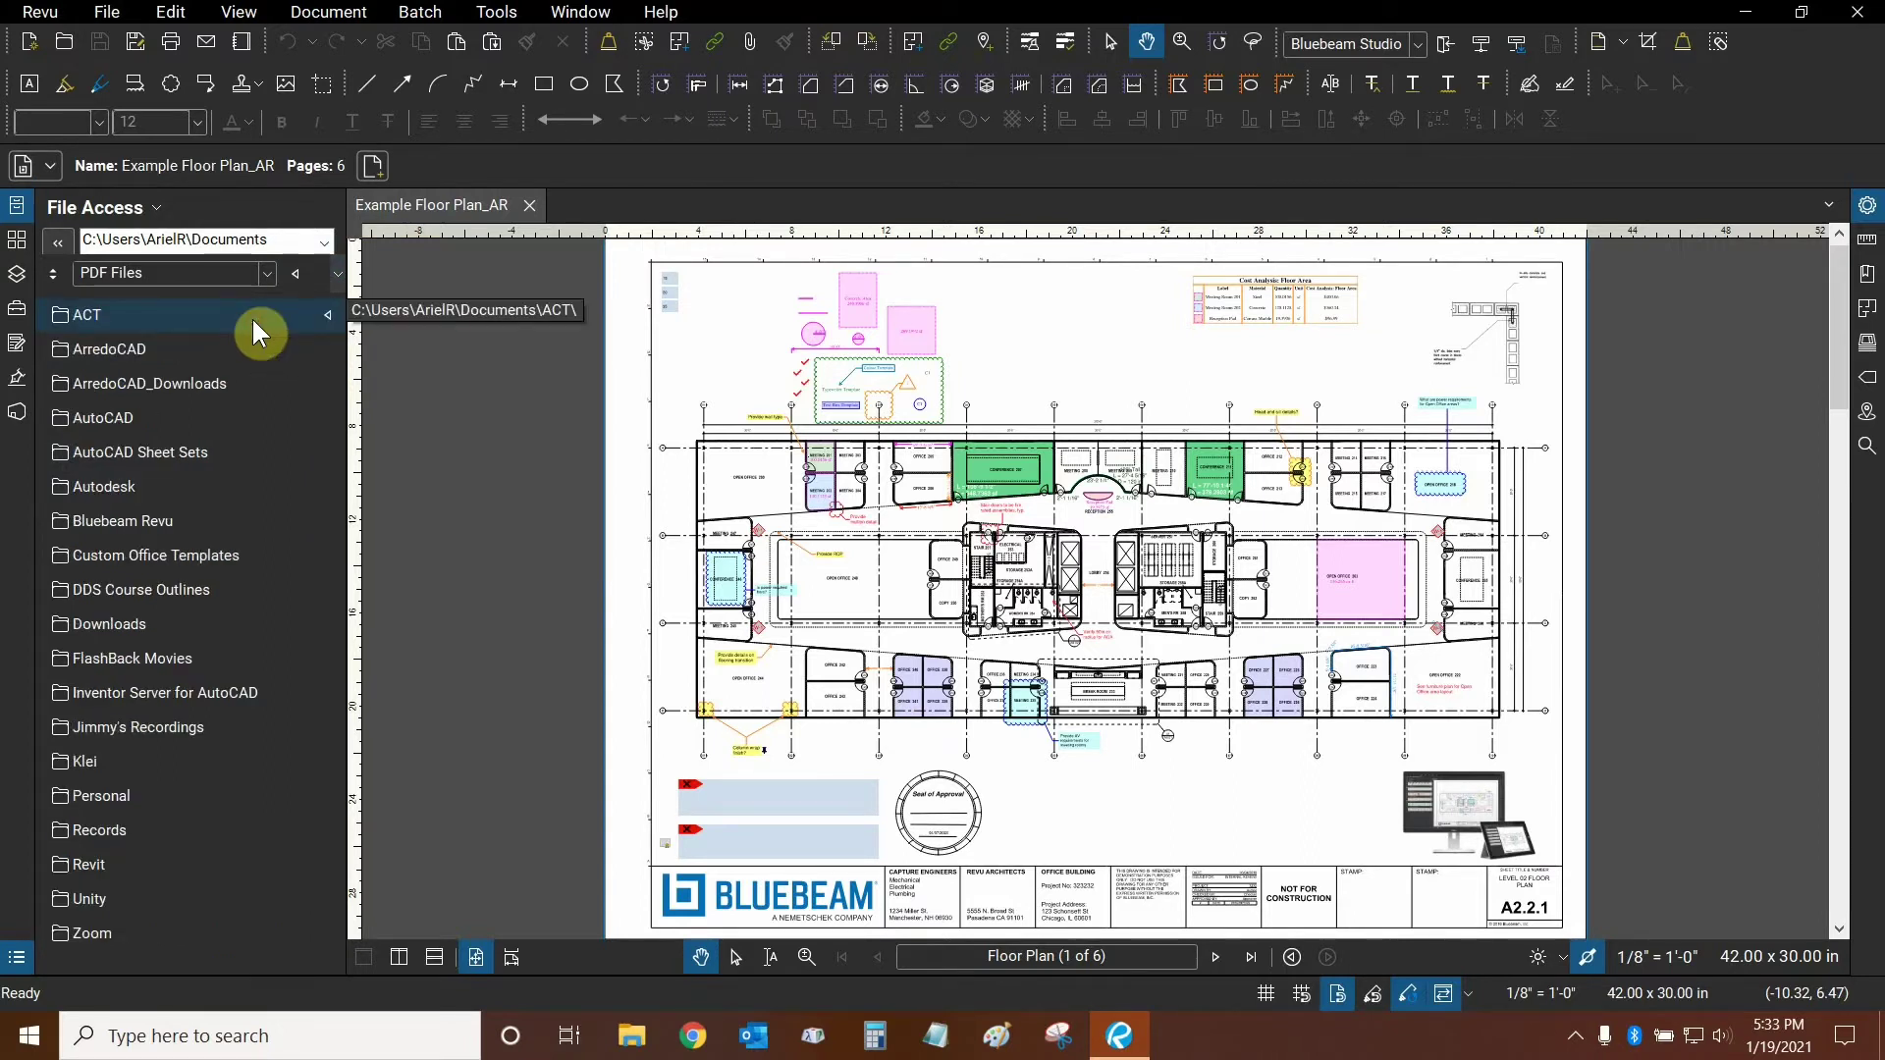
- Check the sort options, keeping the Documents folder list sorted by Name
click(340, 282)
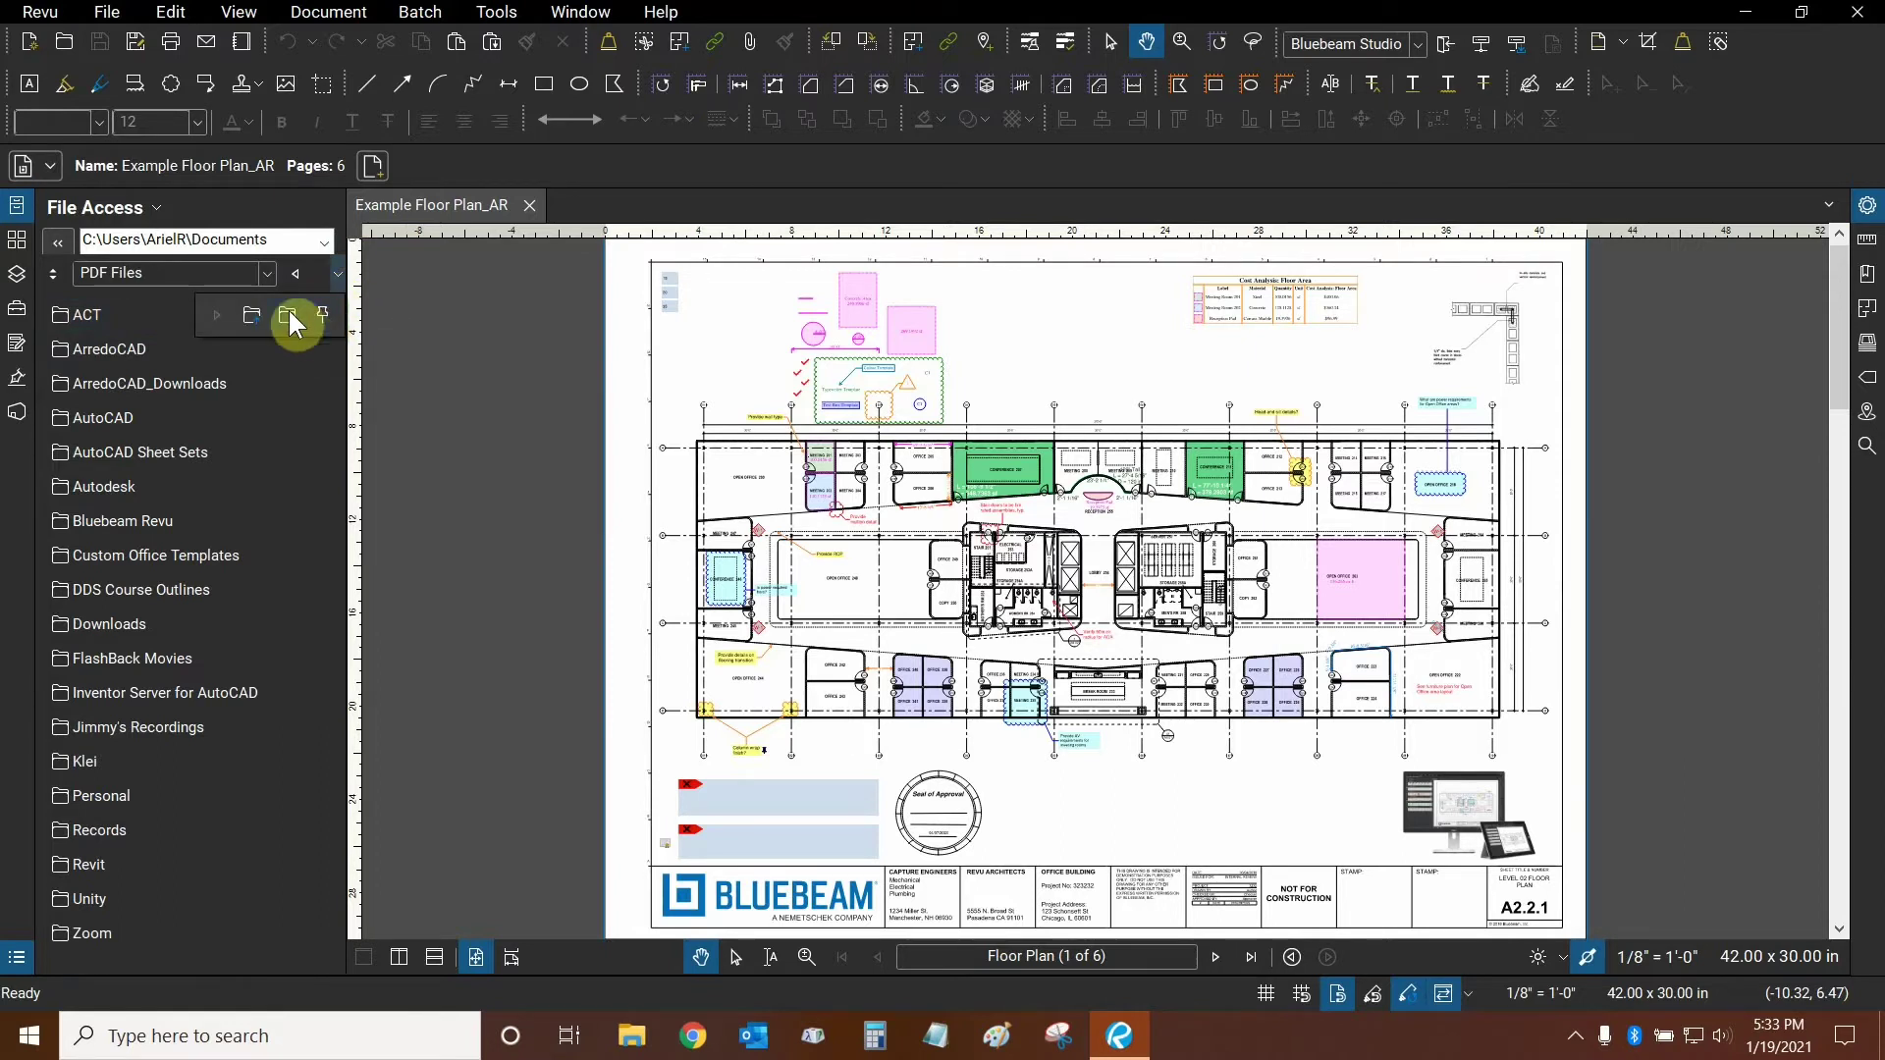
click(258, 205)
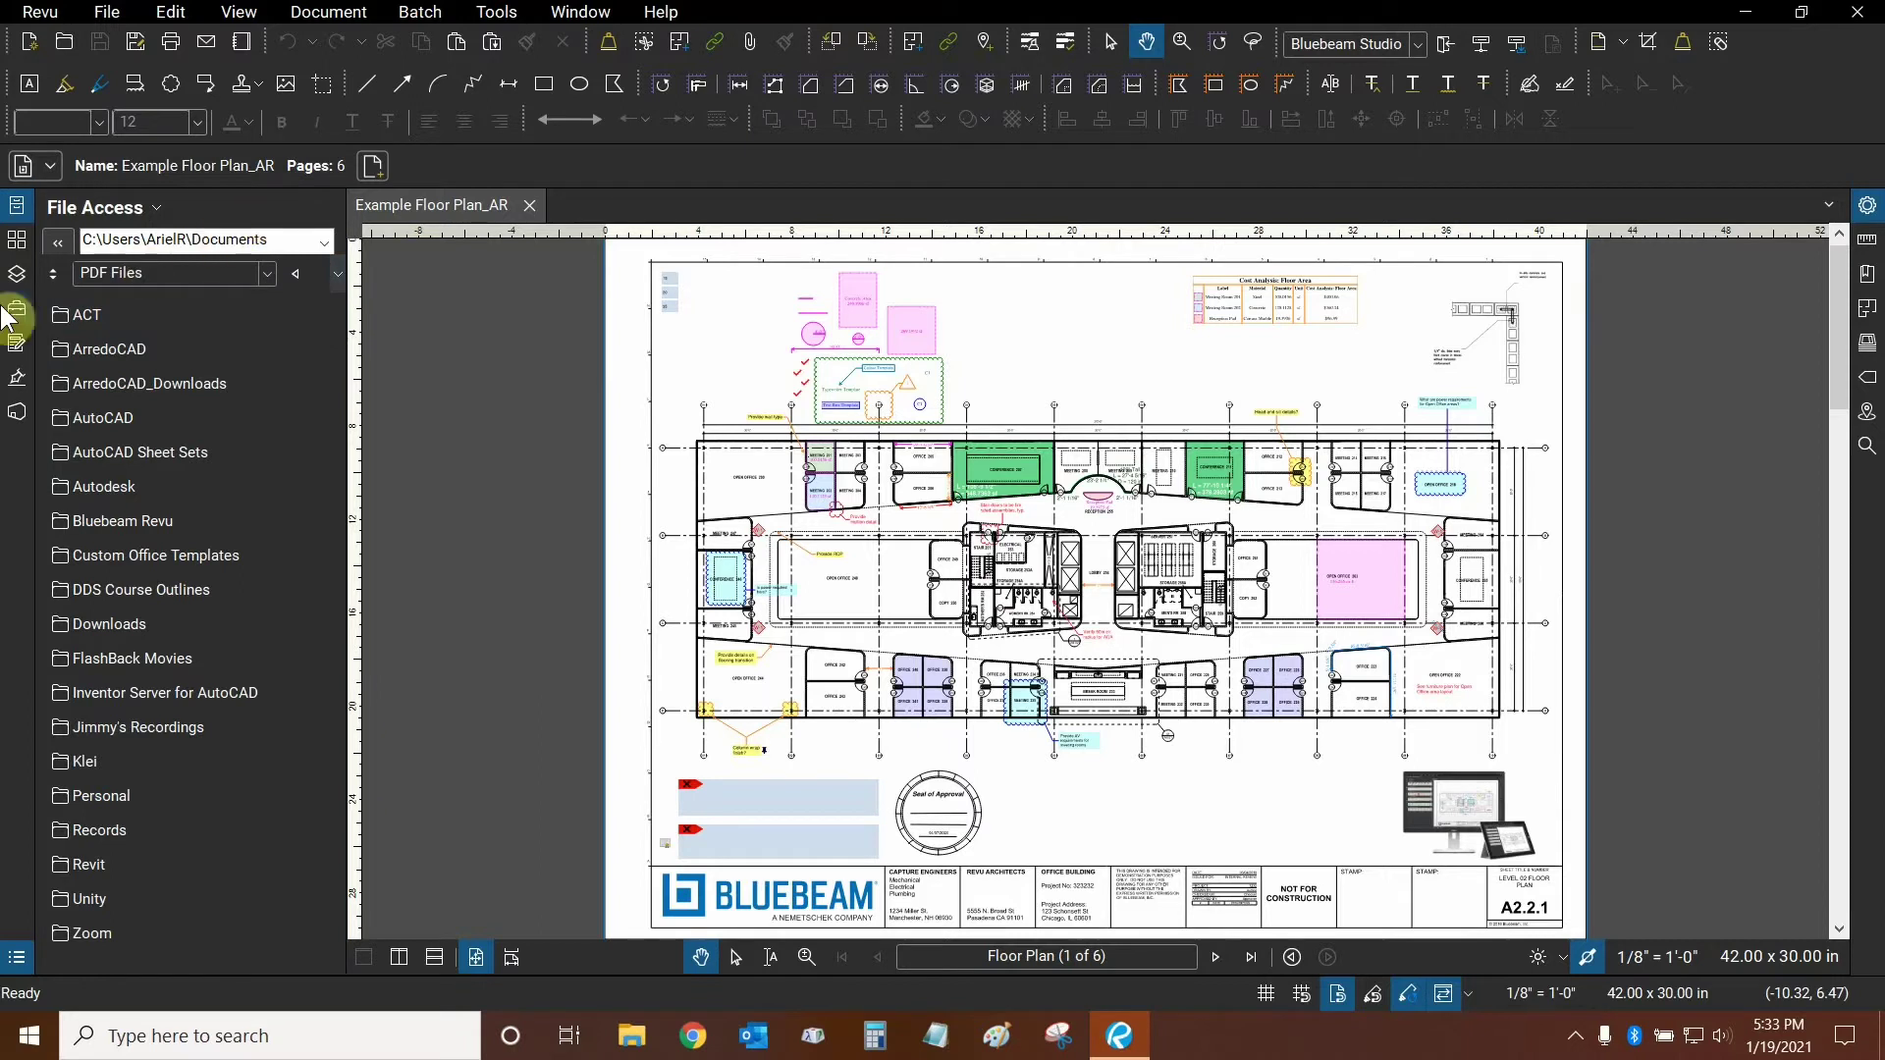
click(50, 279)
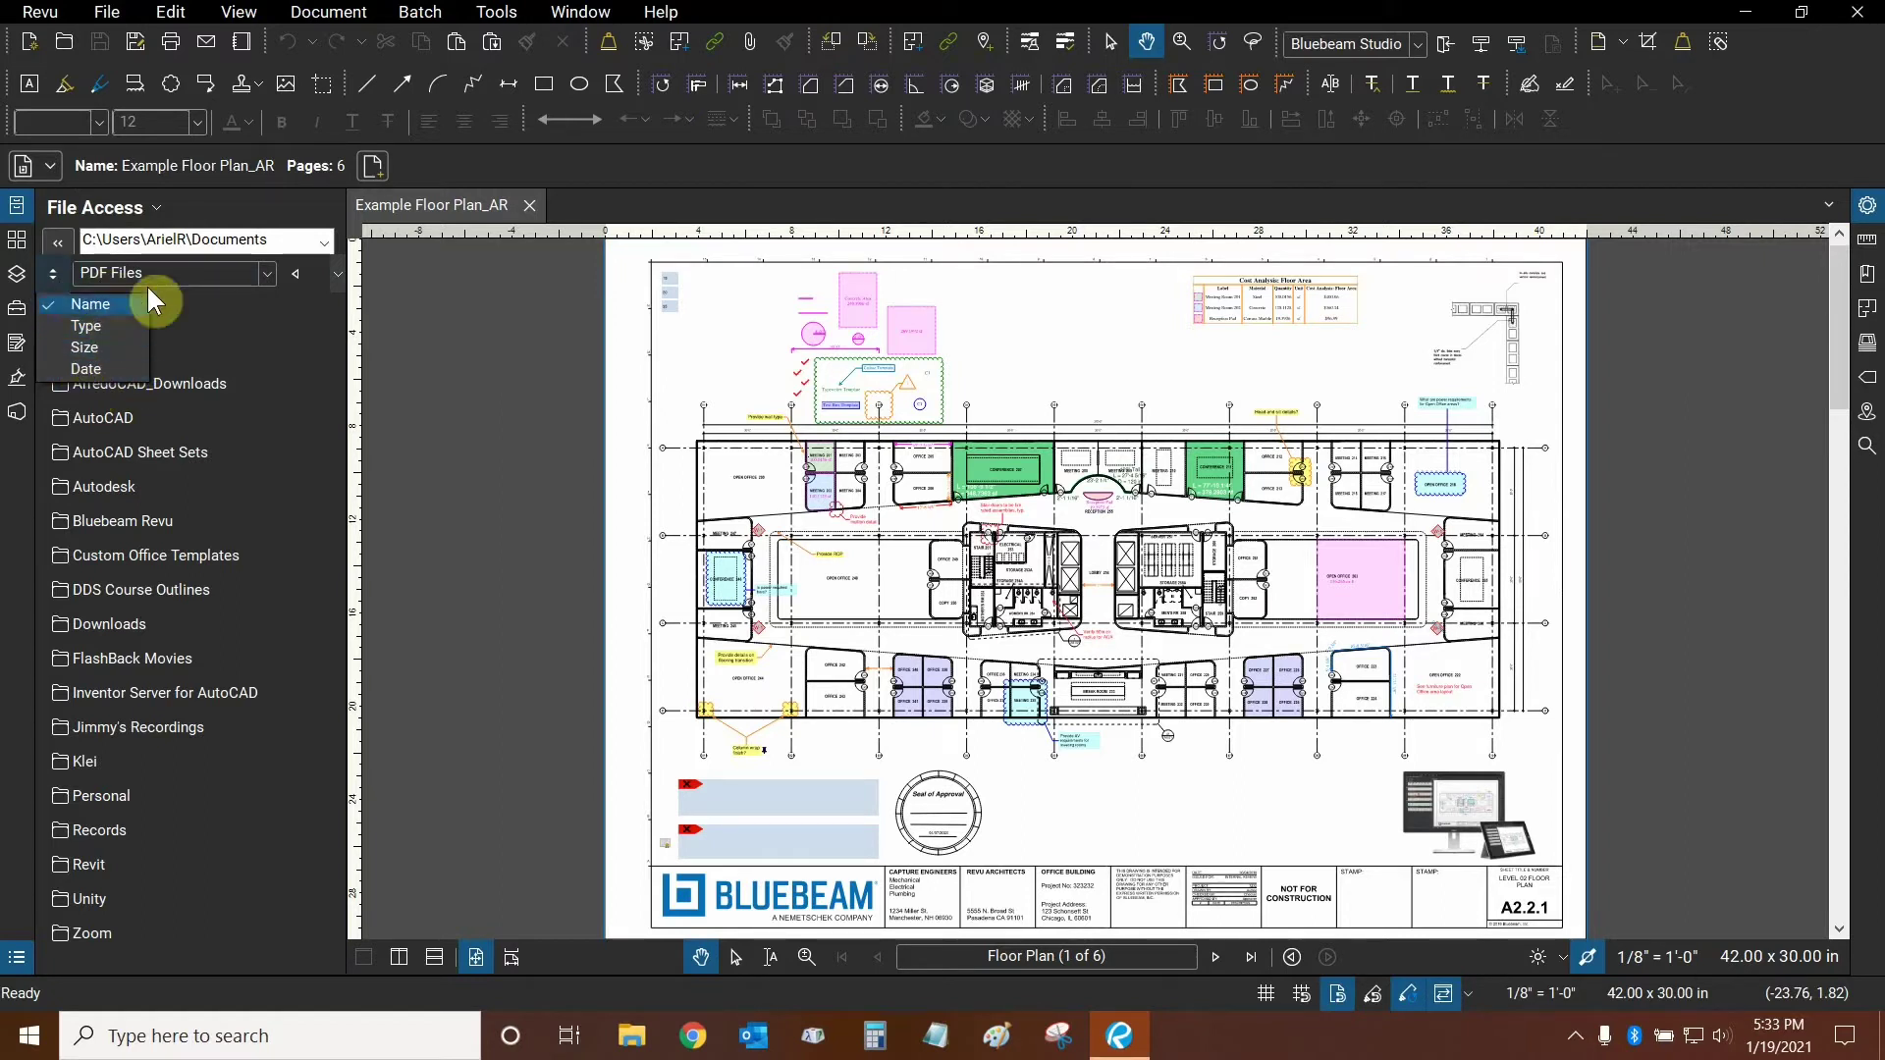
click(276, 314)
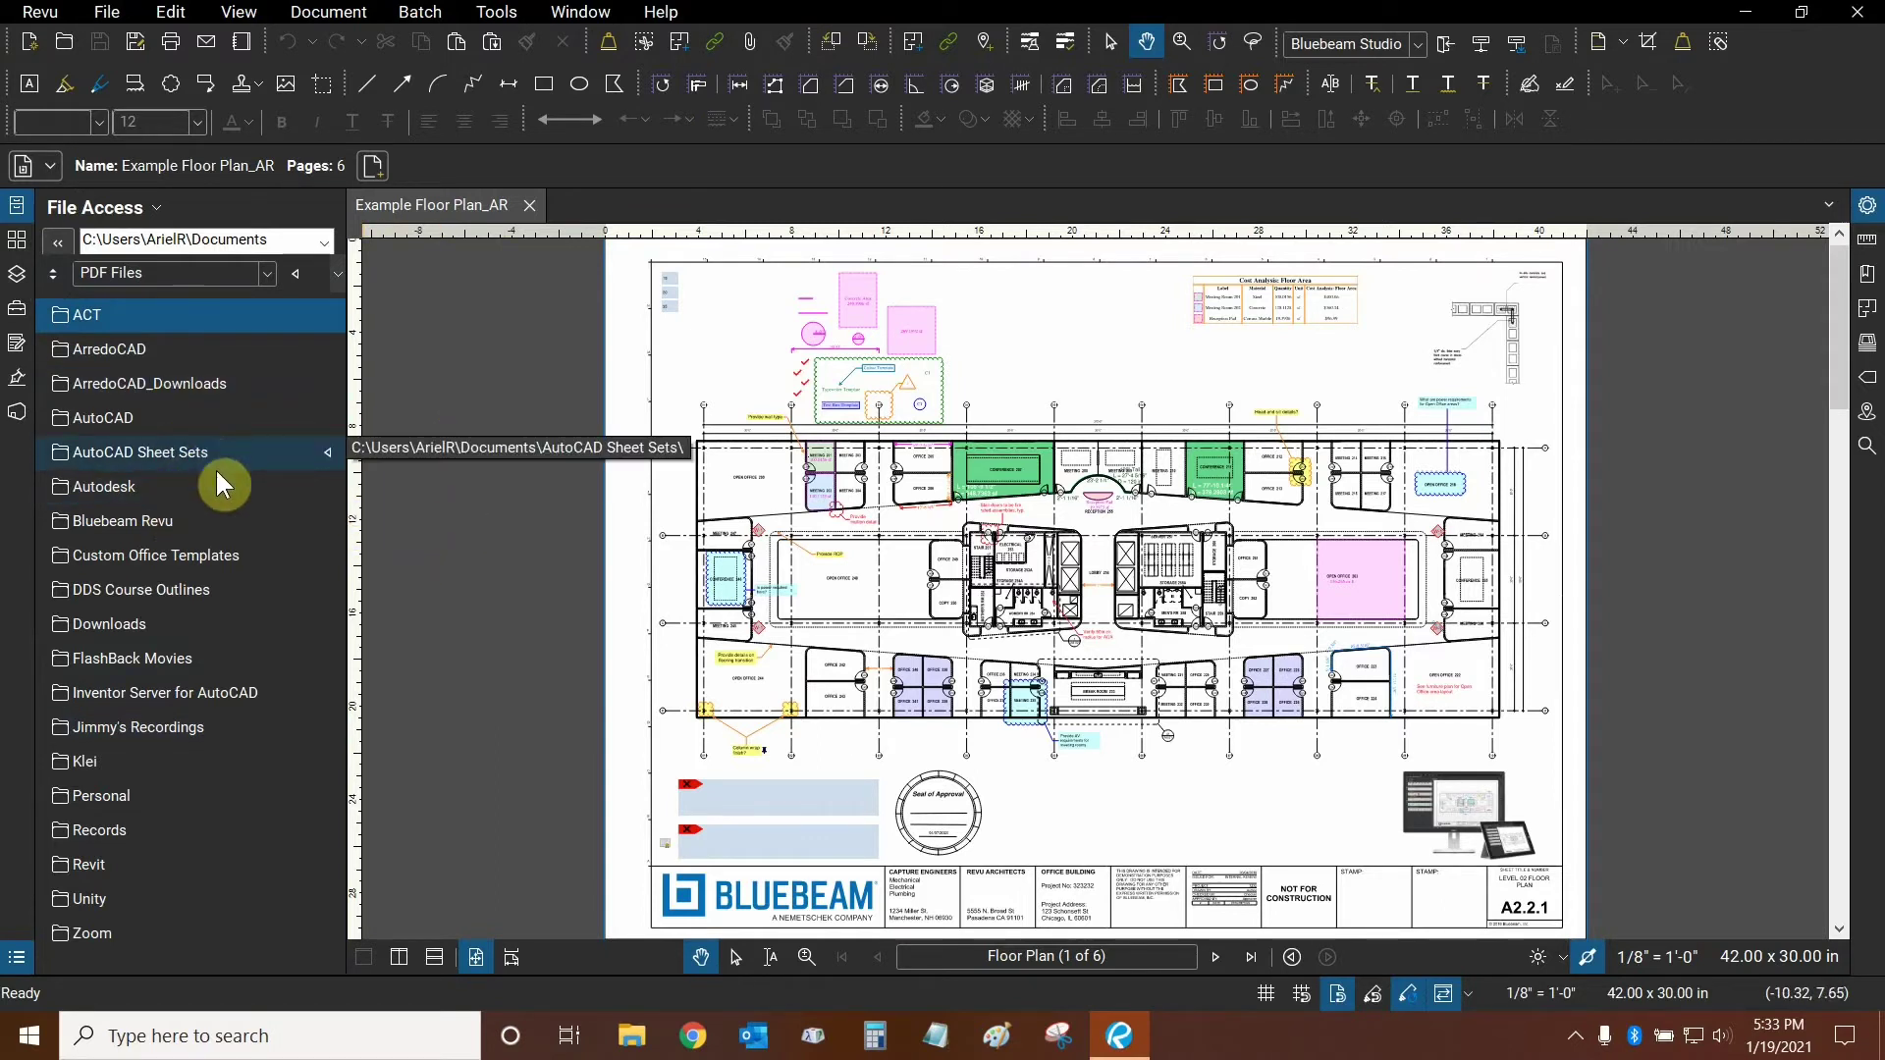
- Switch the File Access view to bFX File Exchange
click(150, 209)
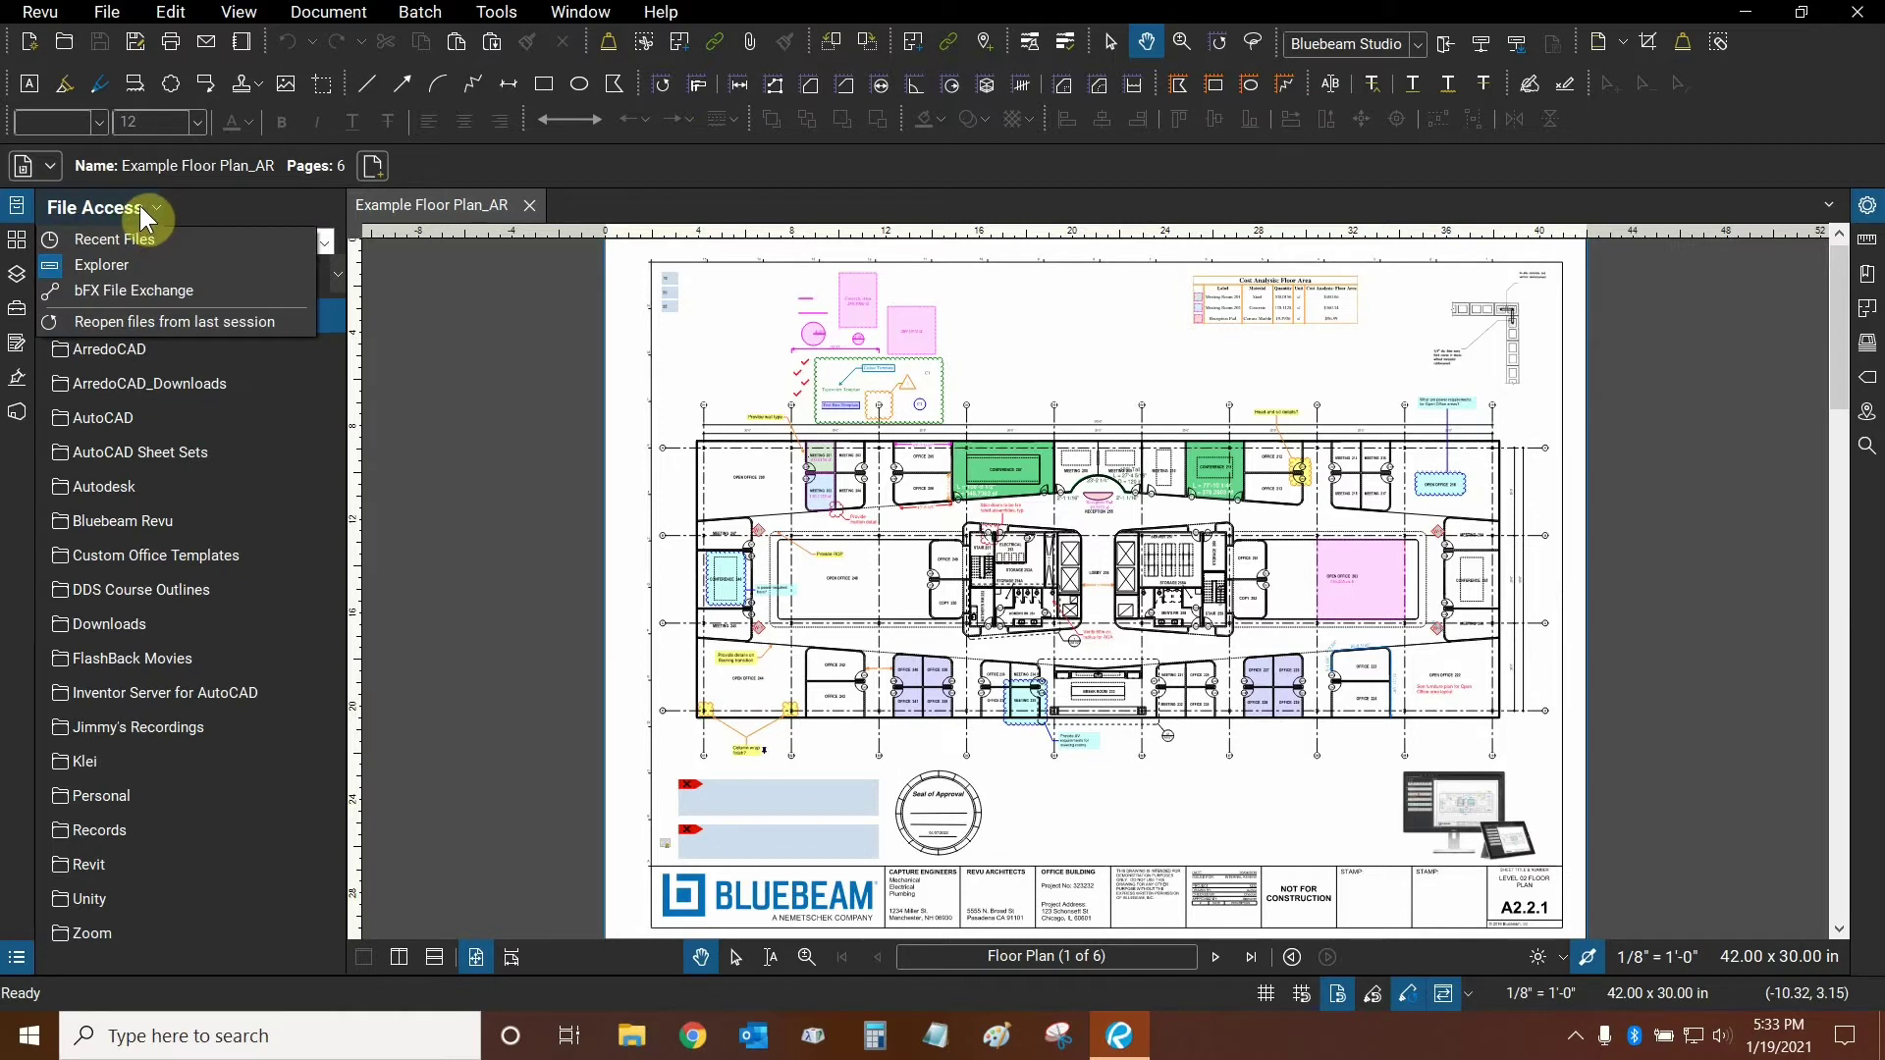
click(142, 287)
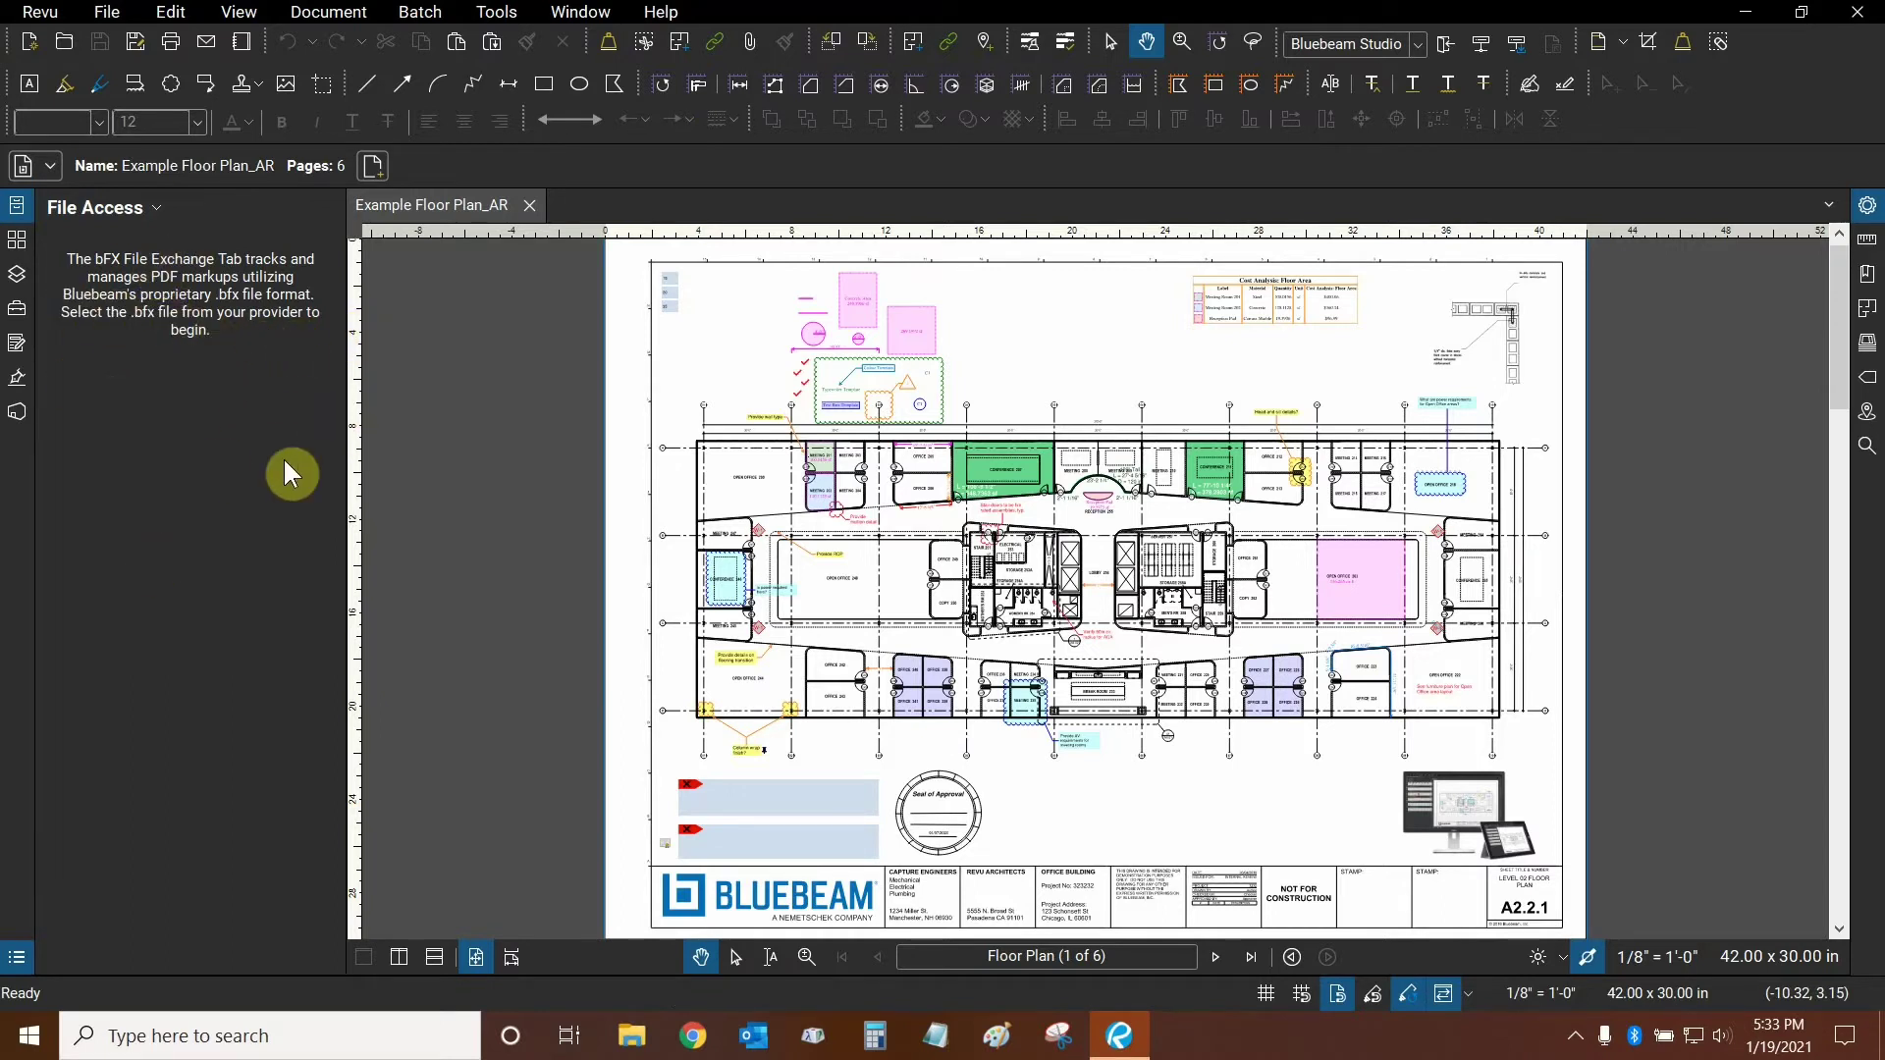
- Switch File Access to Recent Files, showing the Floor Plans For Presentations category and recent PDFs
click(152, 218)
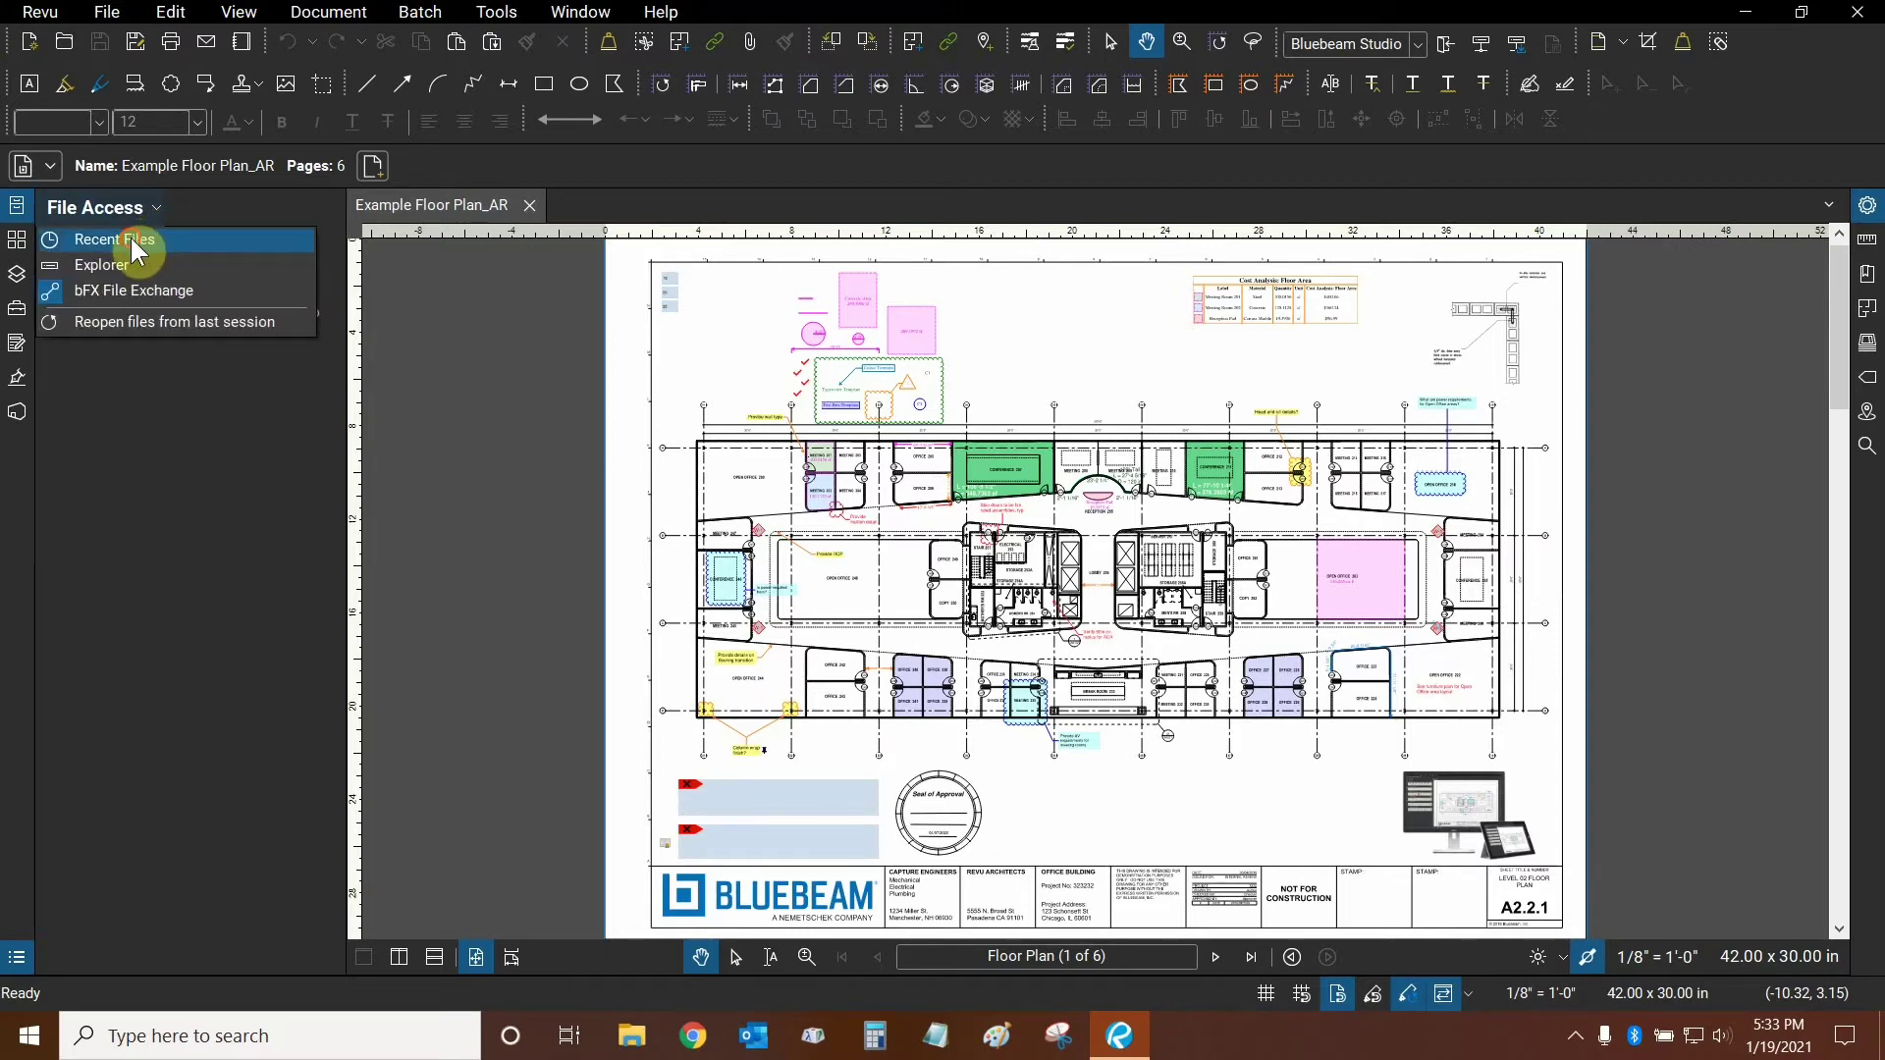
click(132, 238)
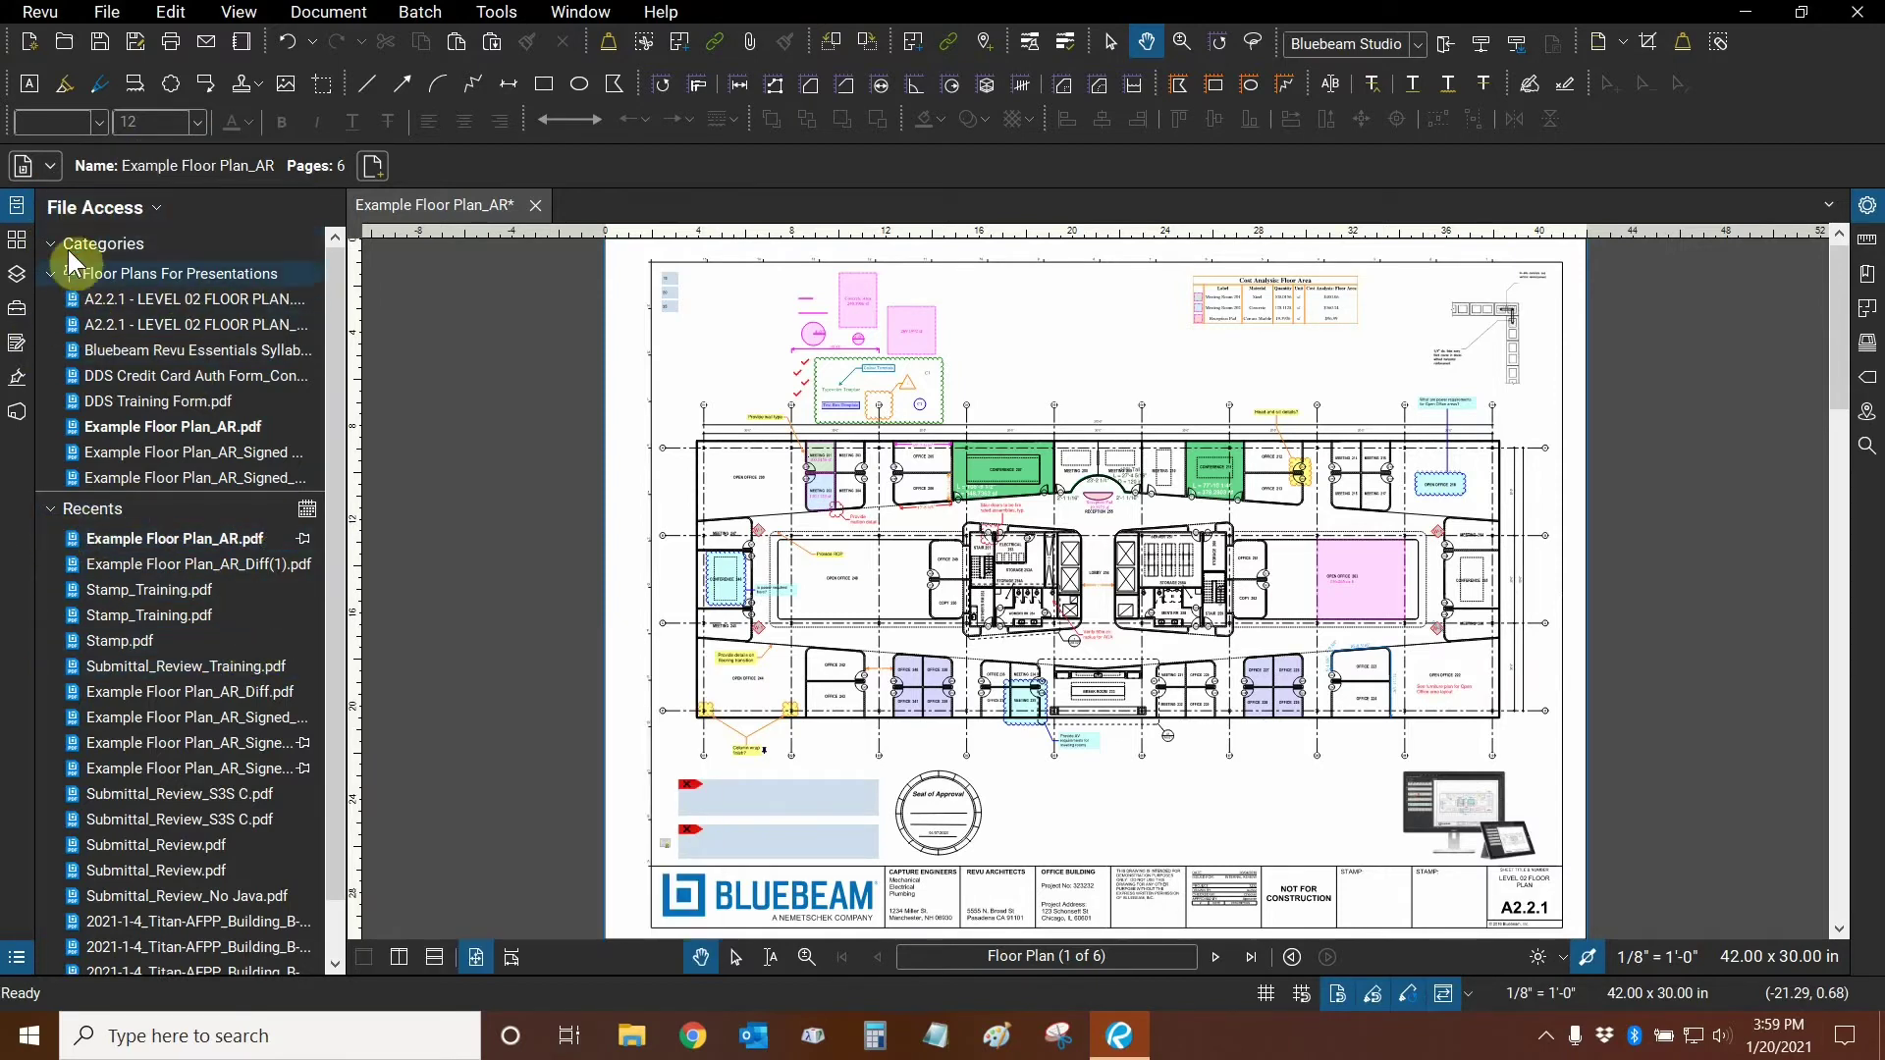
mouse_move(212, 530)
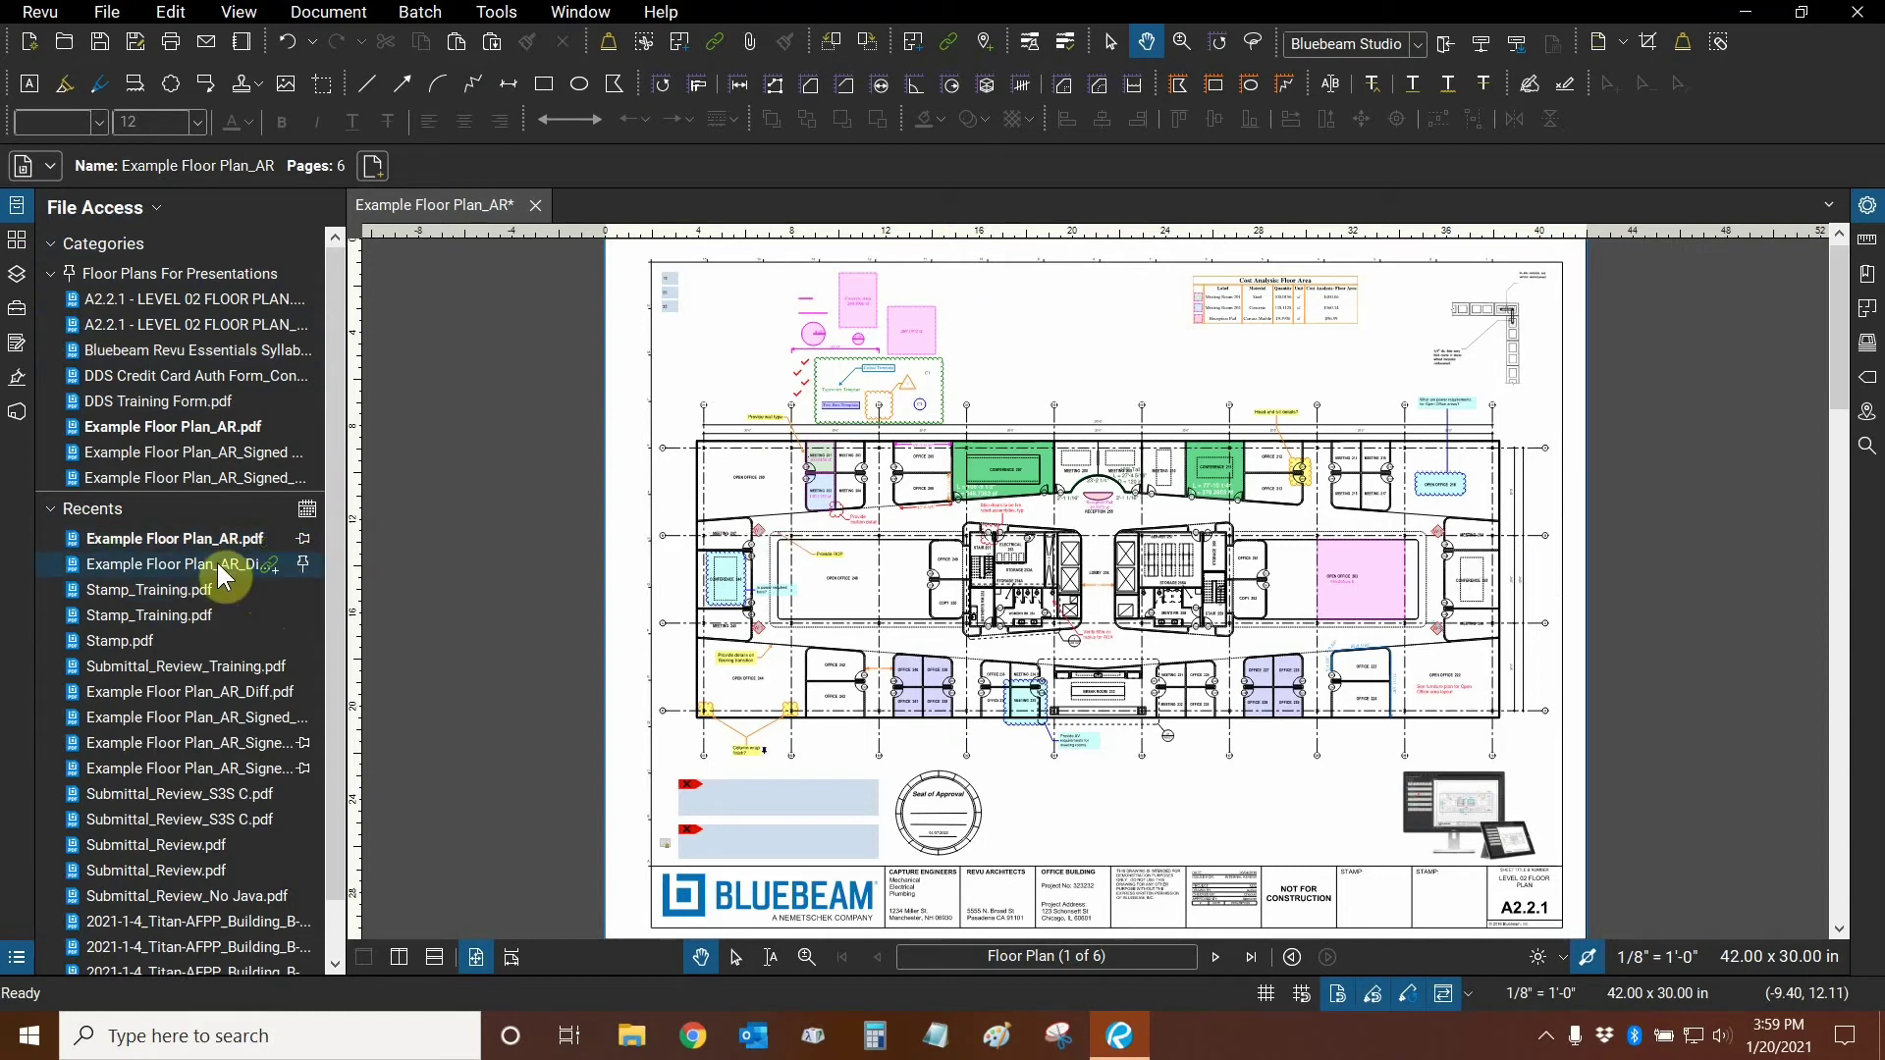
mouse_move(303, 756)
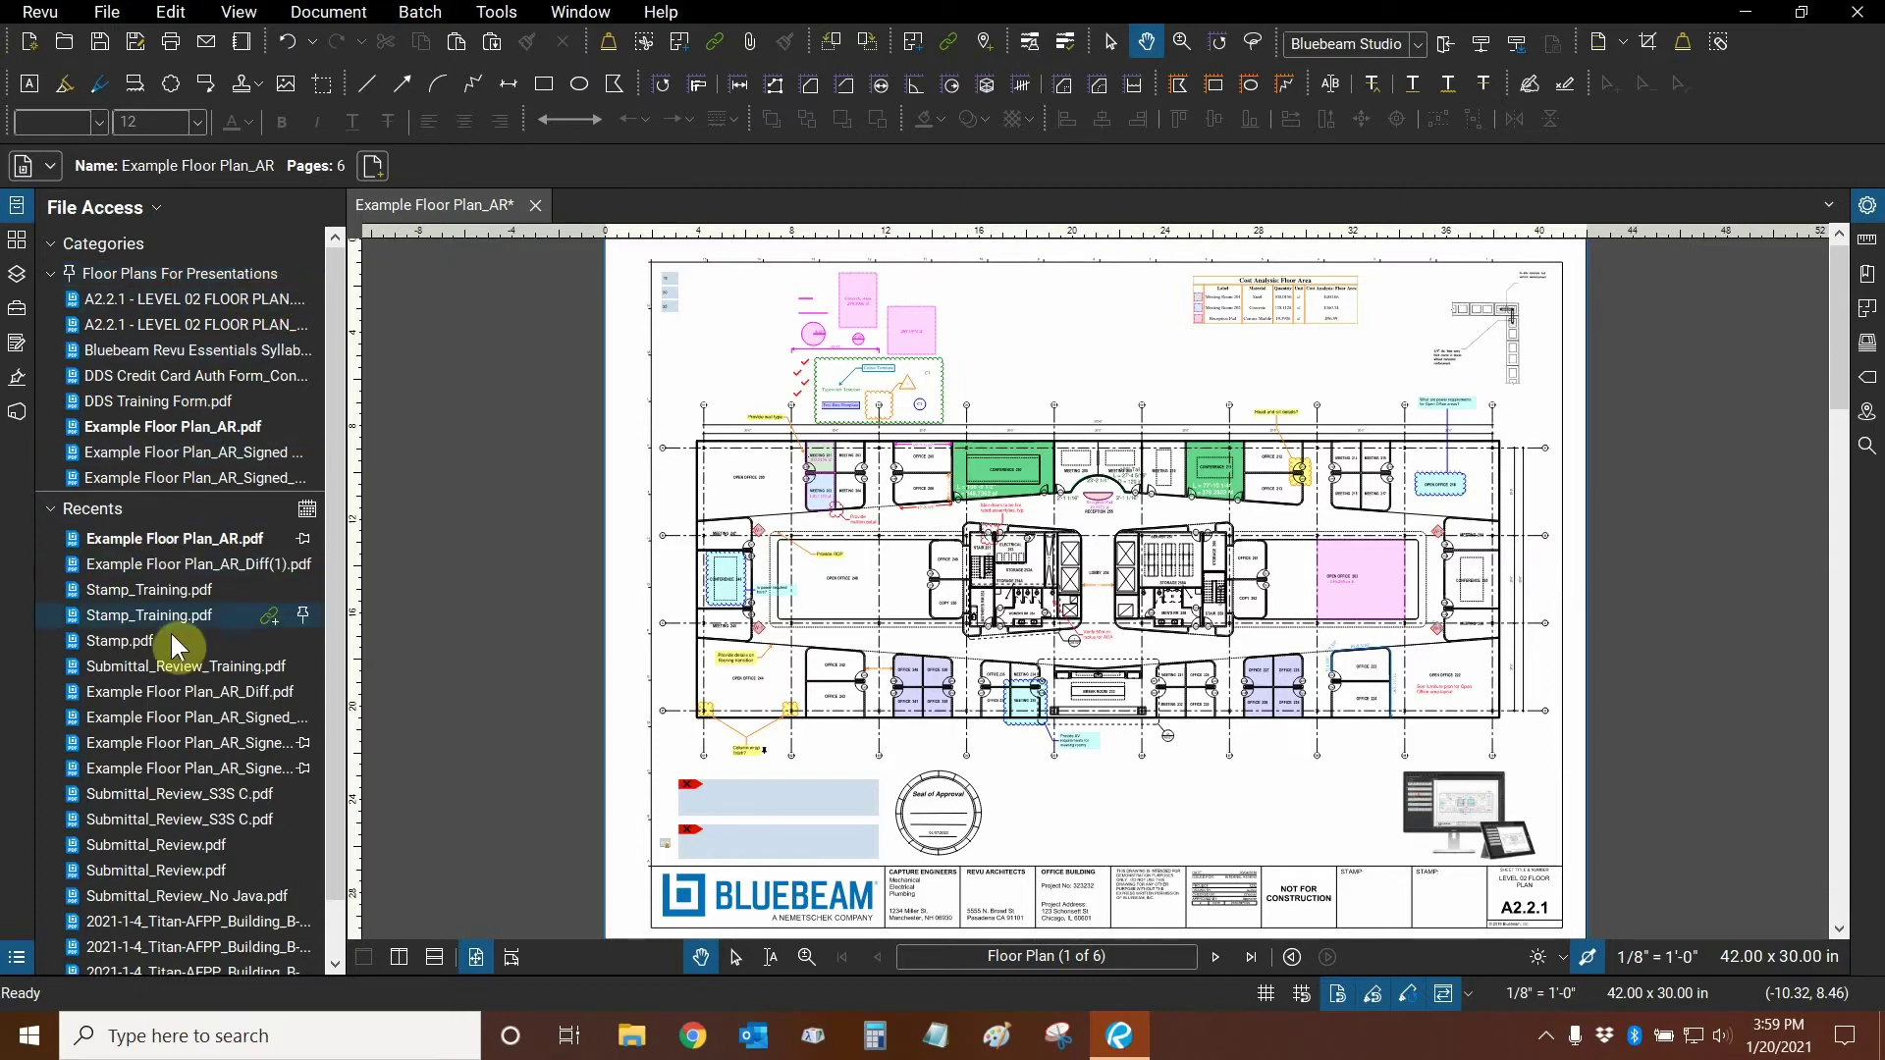
mouse_move(187, 593)
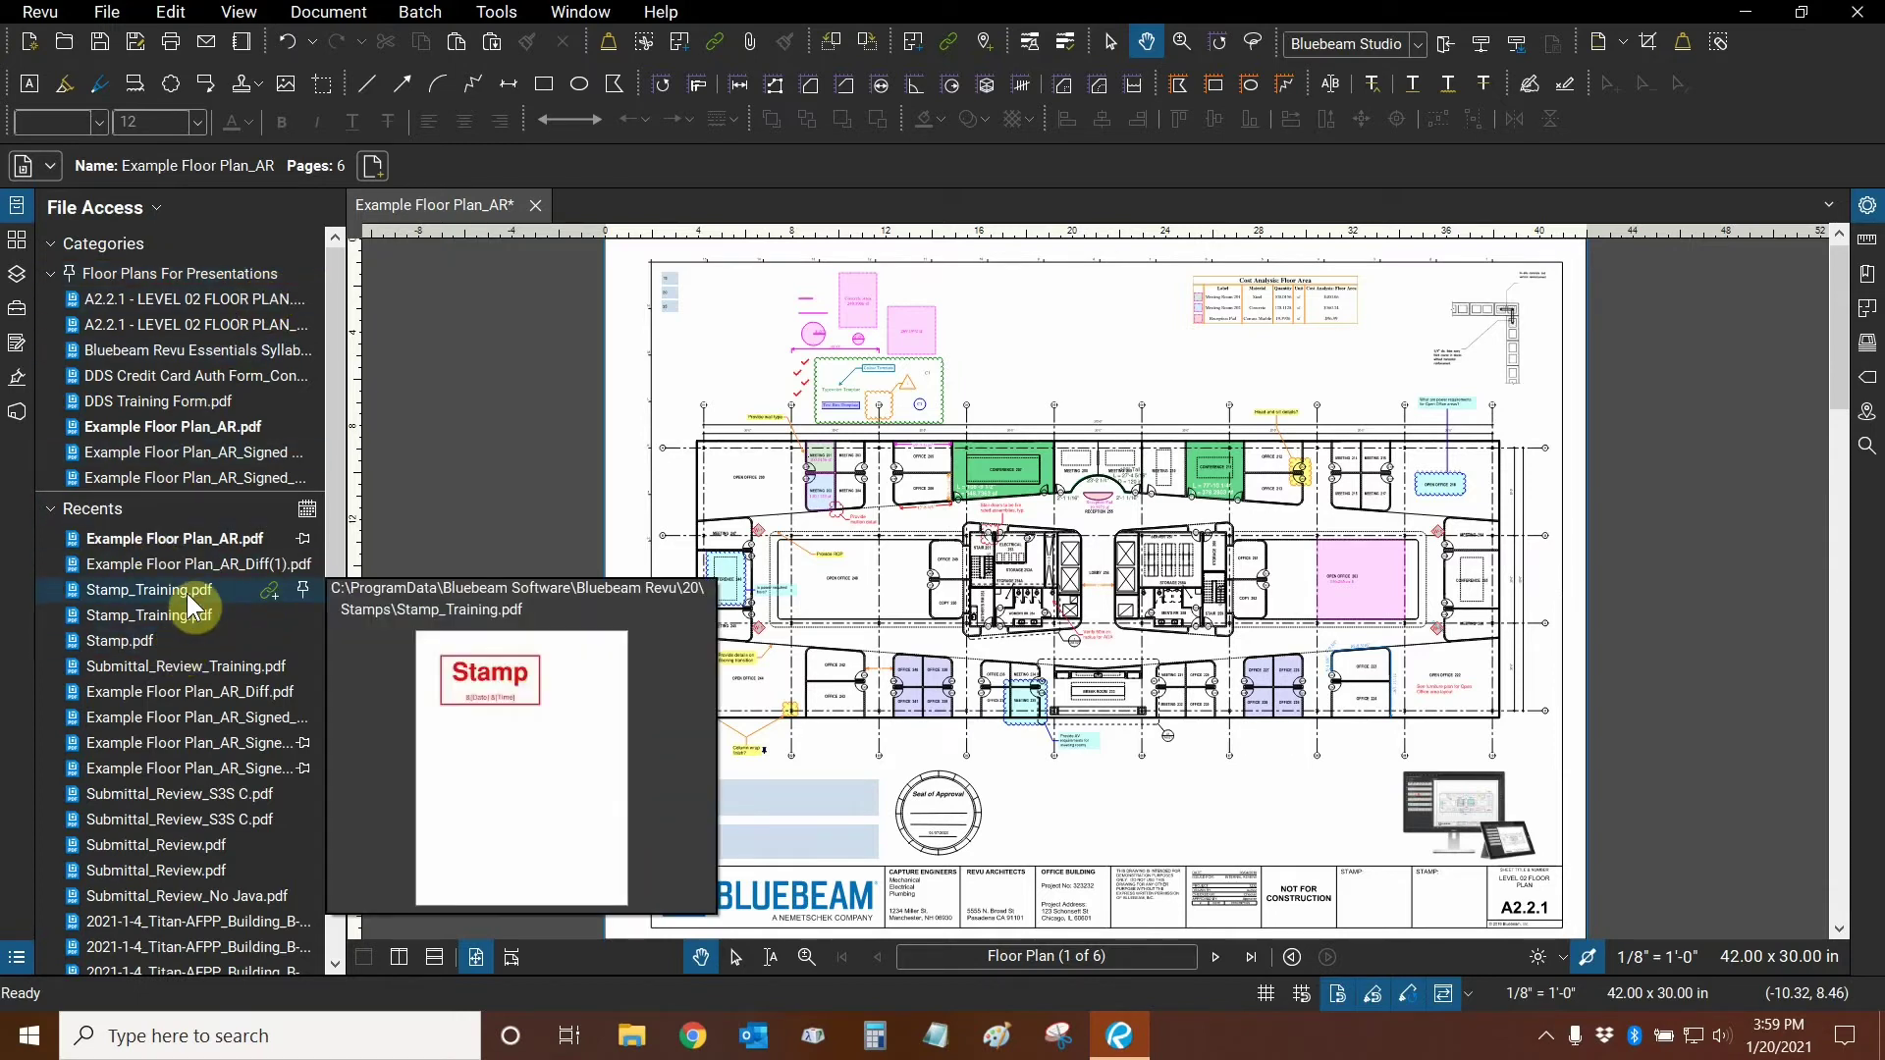
- Create a new pinned category 'Test' holding Stamp_Training.pdf, then review the updated Recents list
click(303, 590)
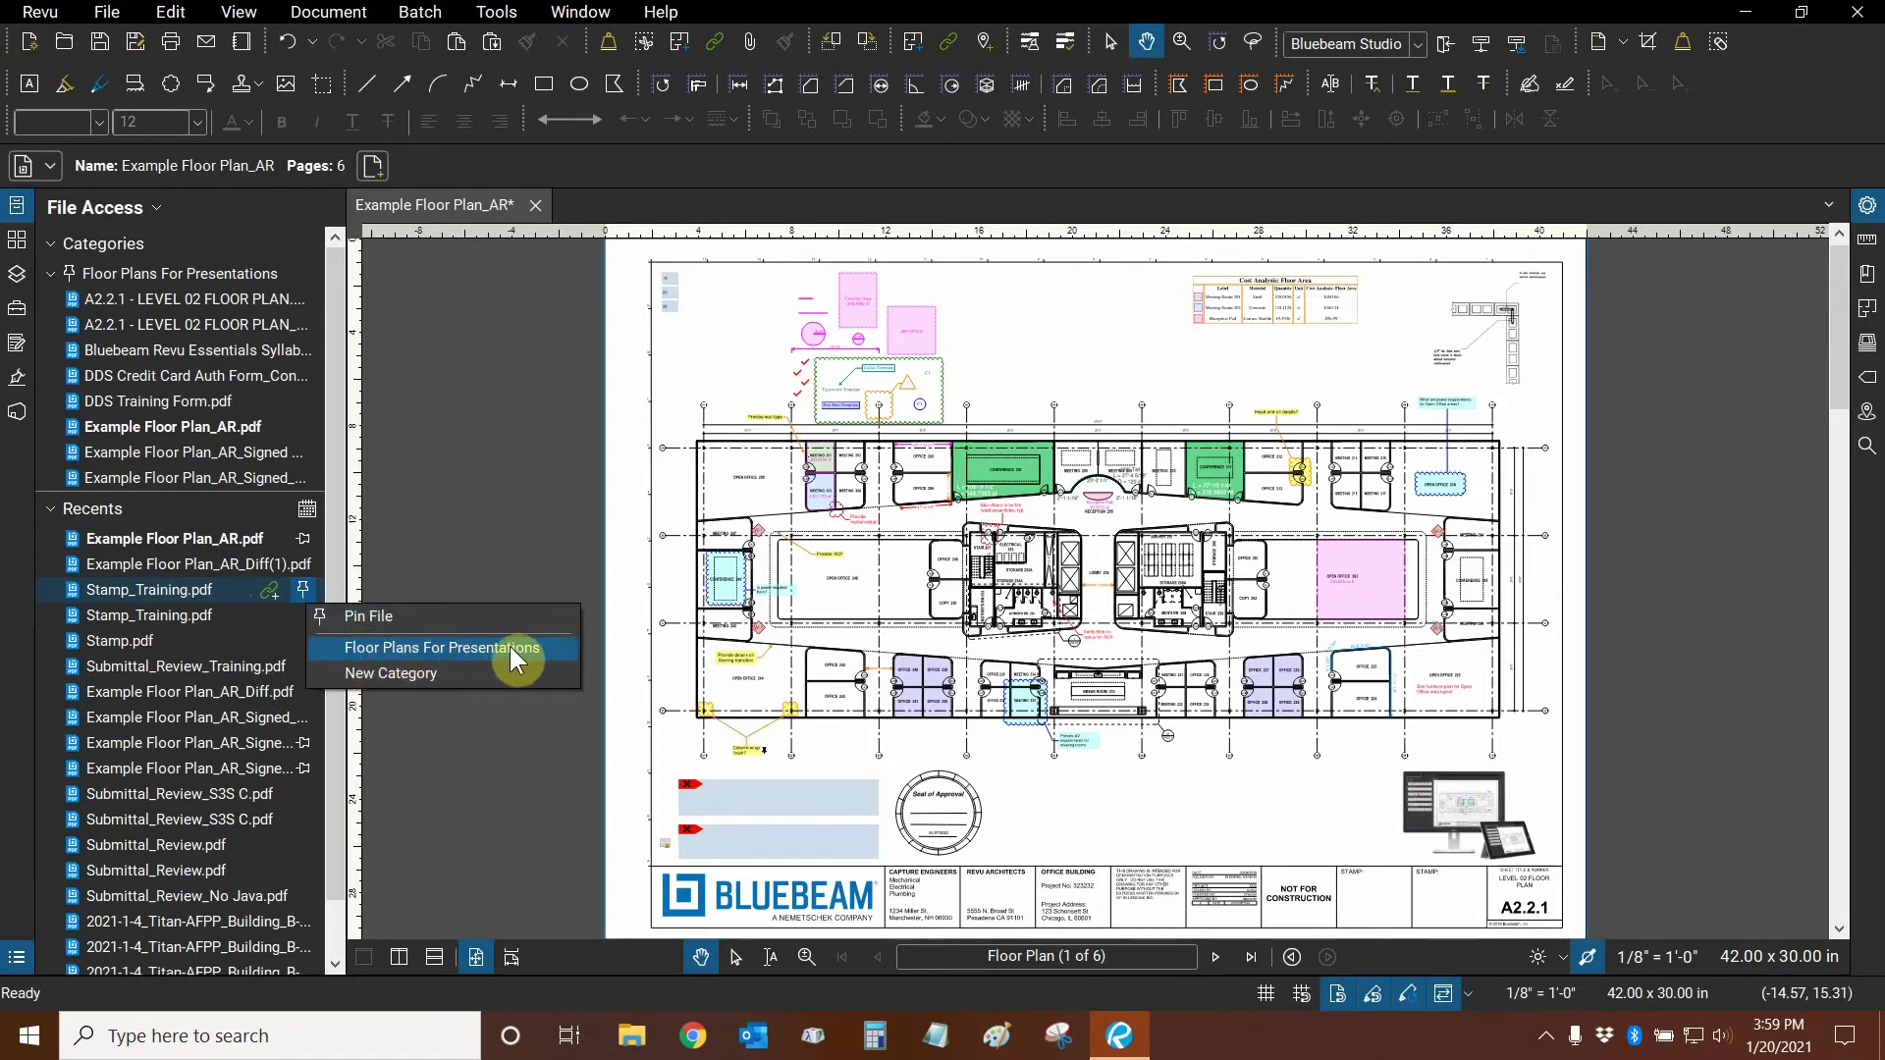
click(386, 676)
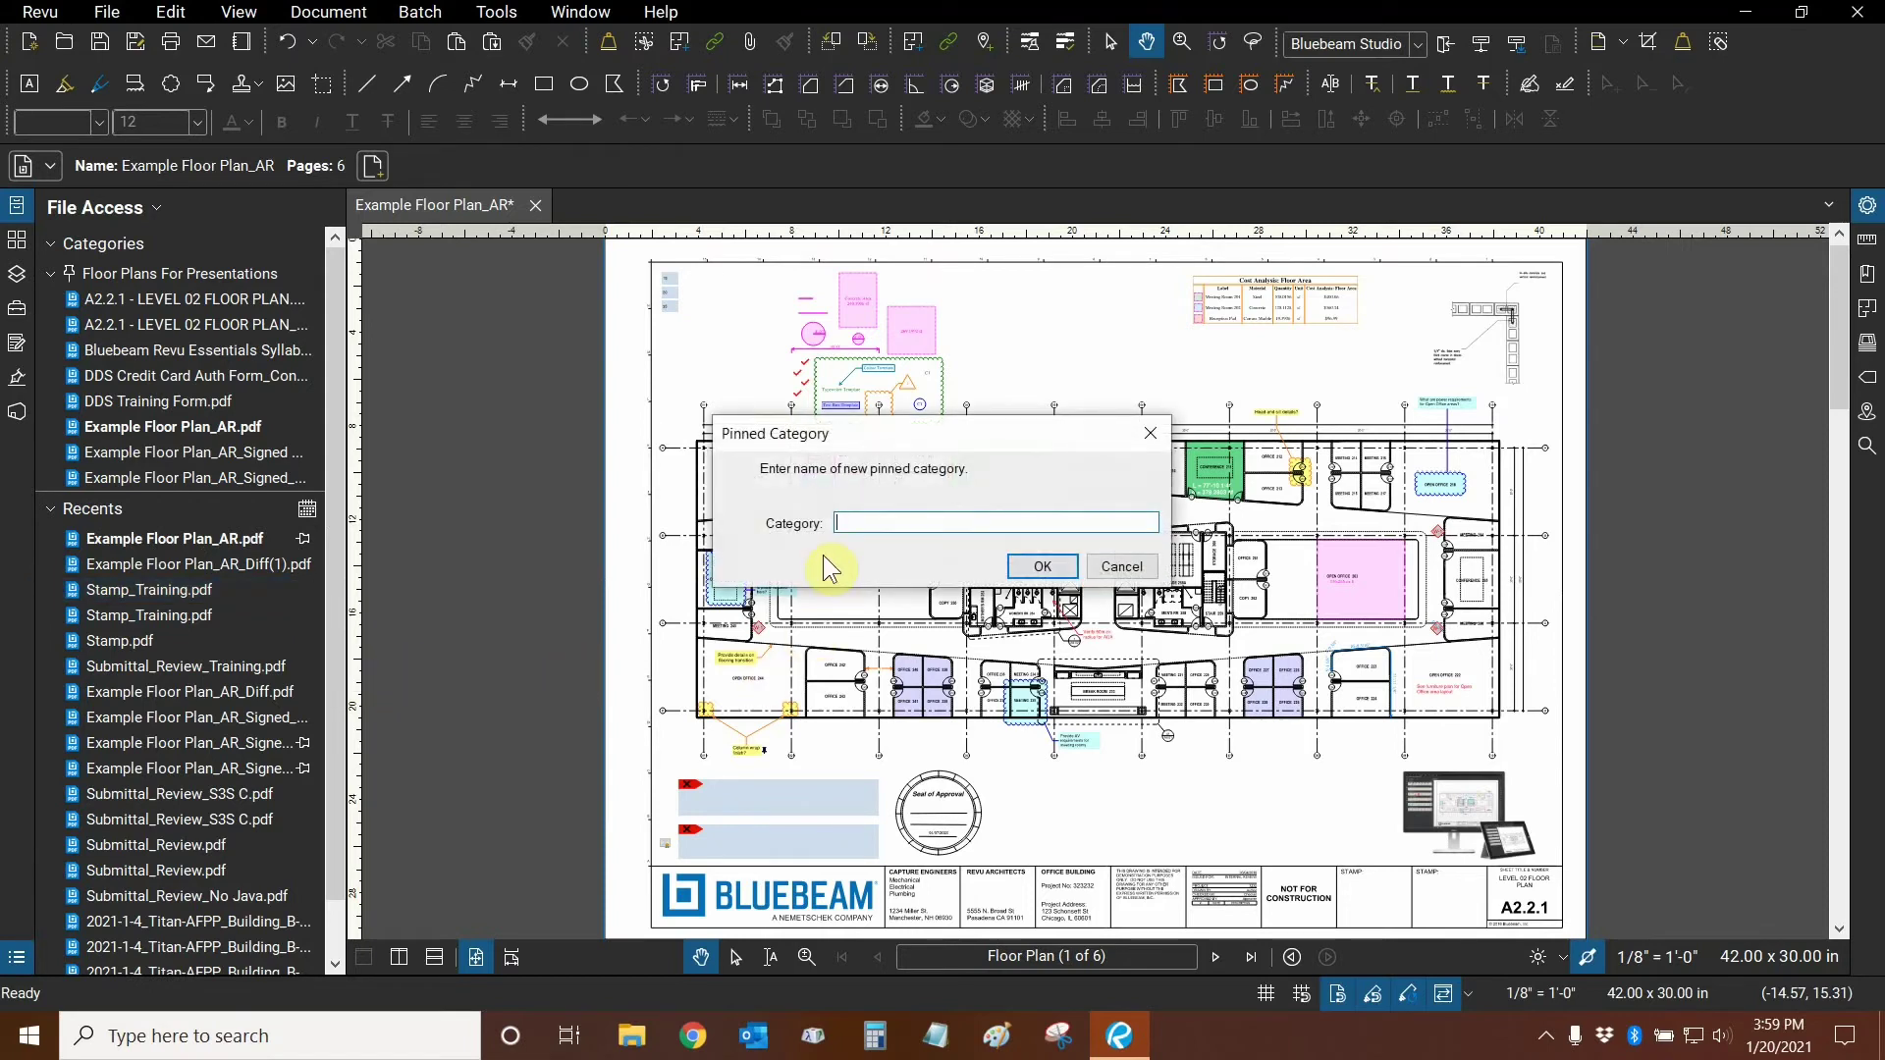
text(Test)
click(1058, 566)
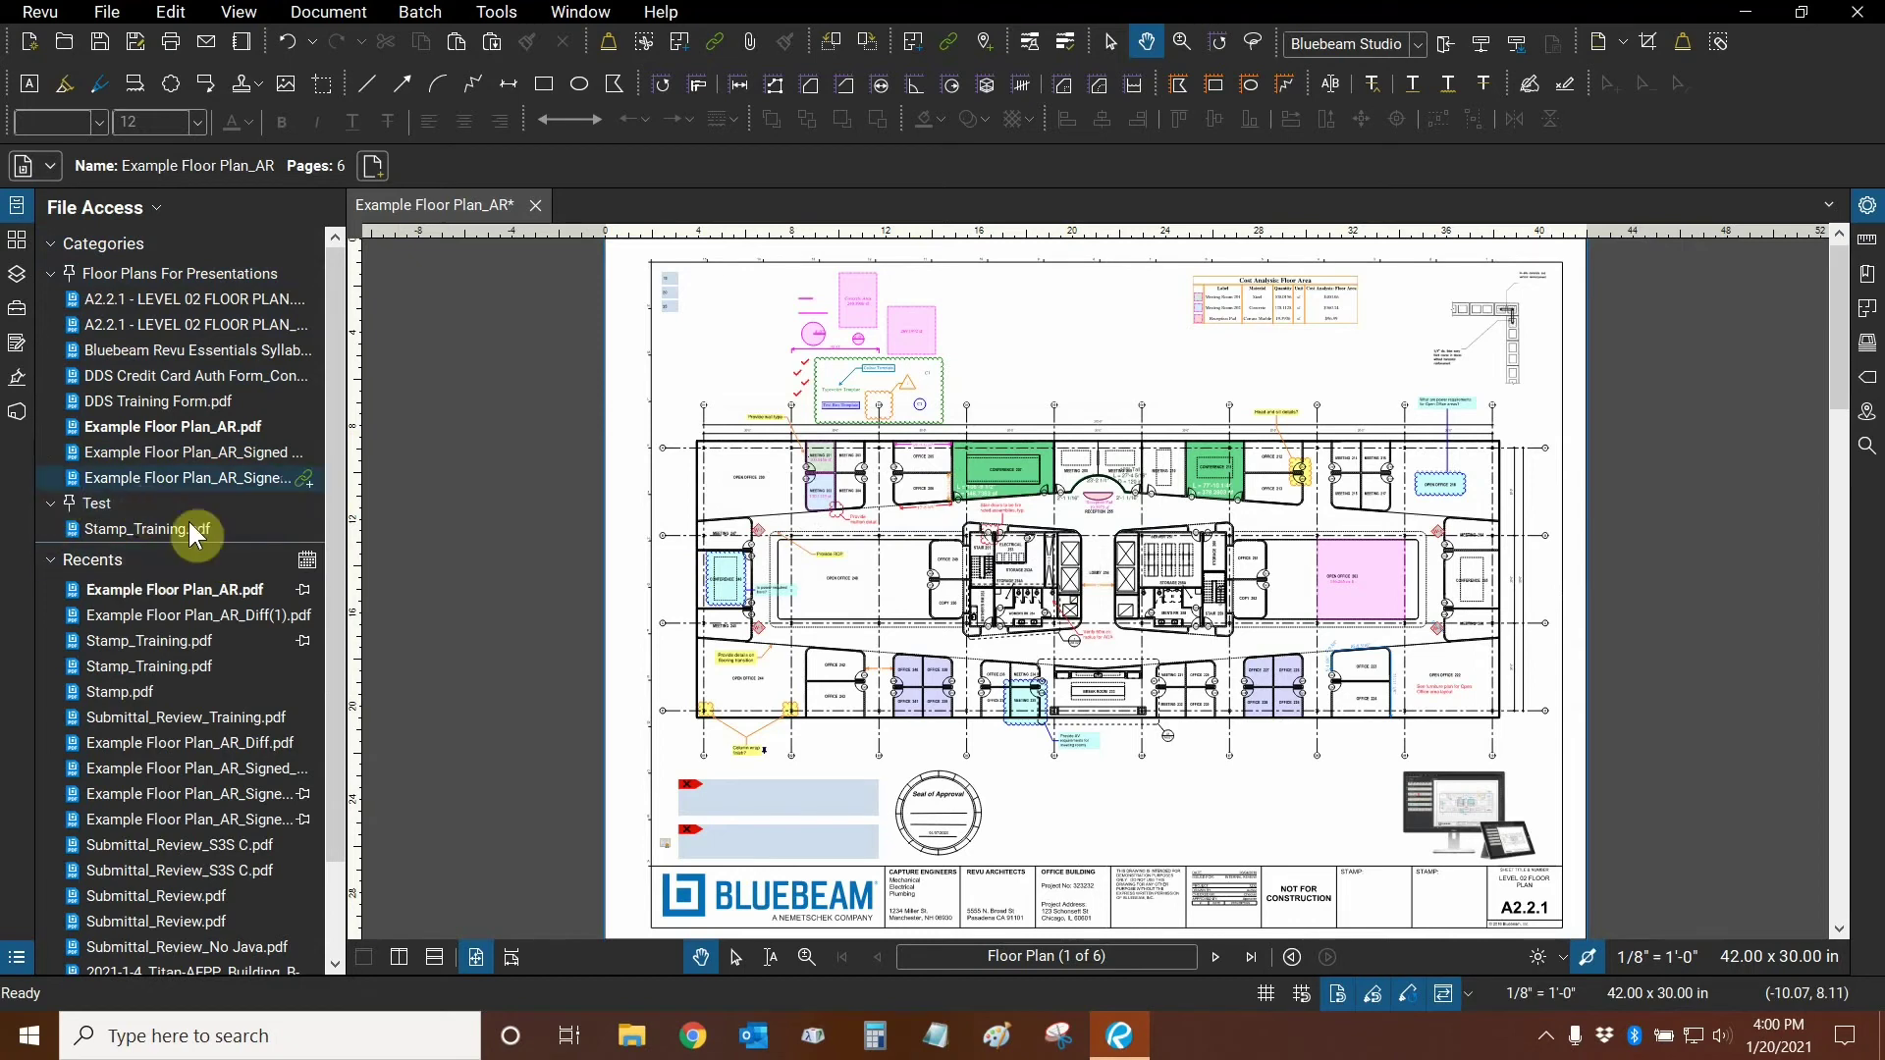
mouse_move(133, 524)
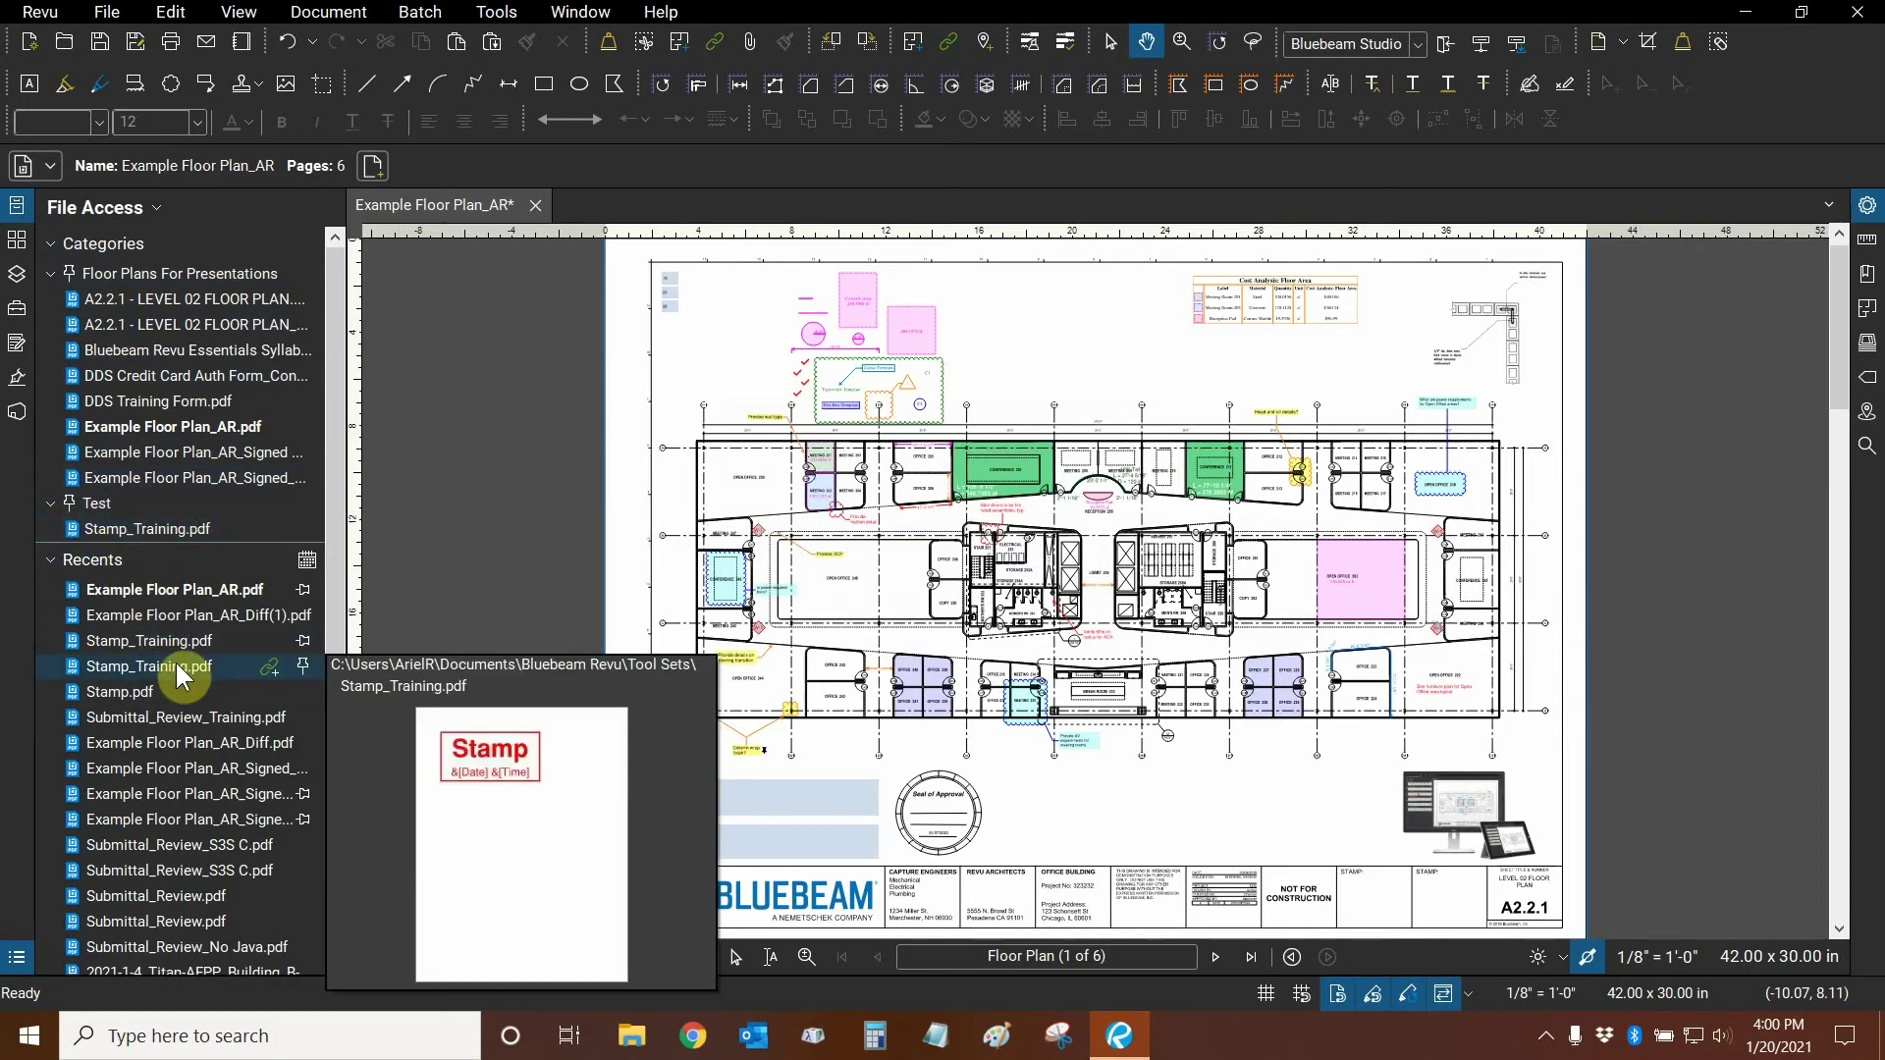
mouse_move(187, 703)
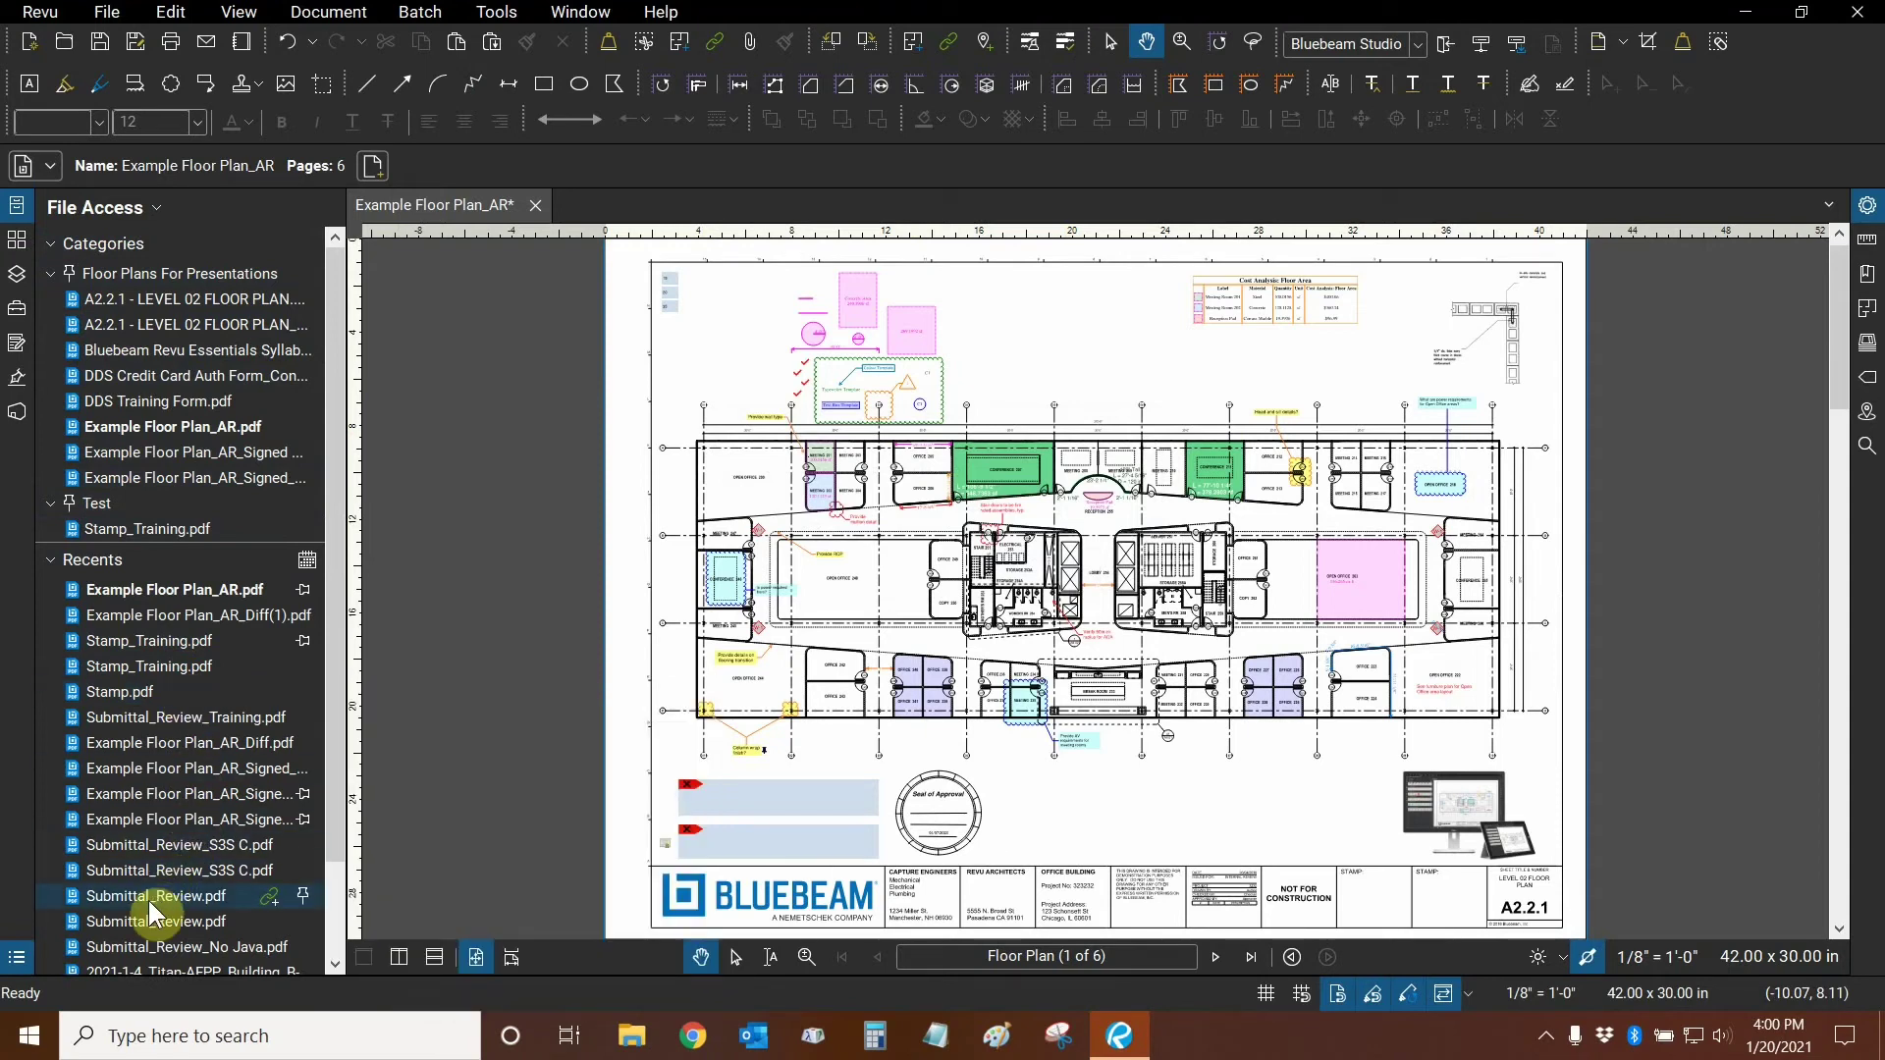
mouse_move(149, 899)
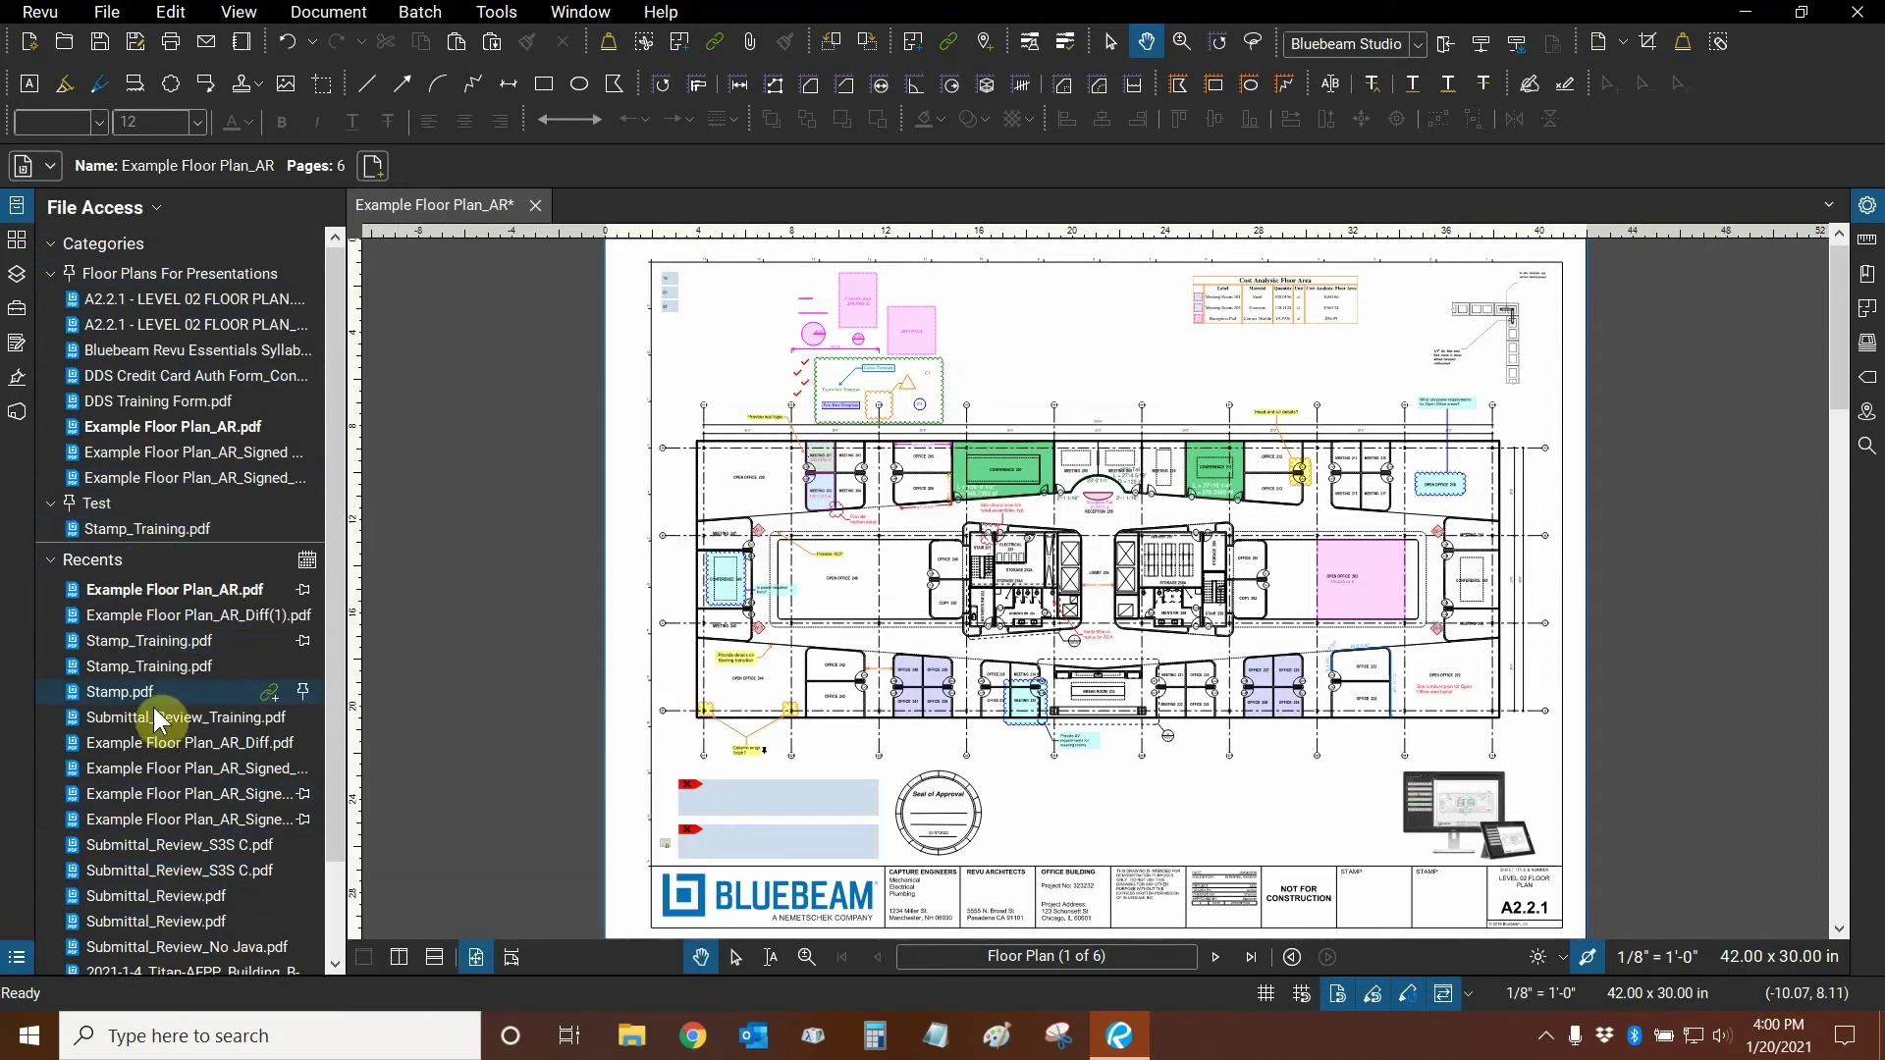
scroll(334, 568, down, 3)
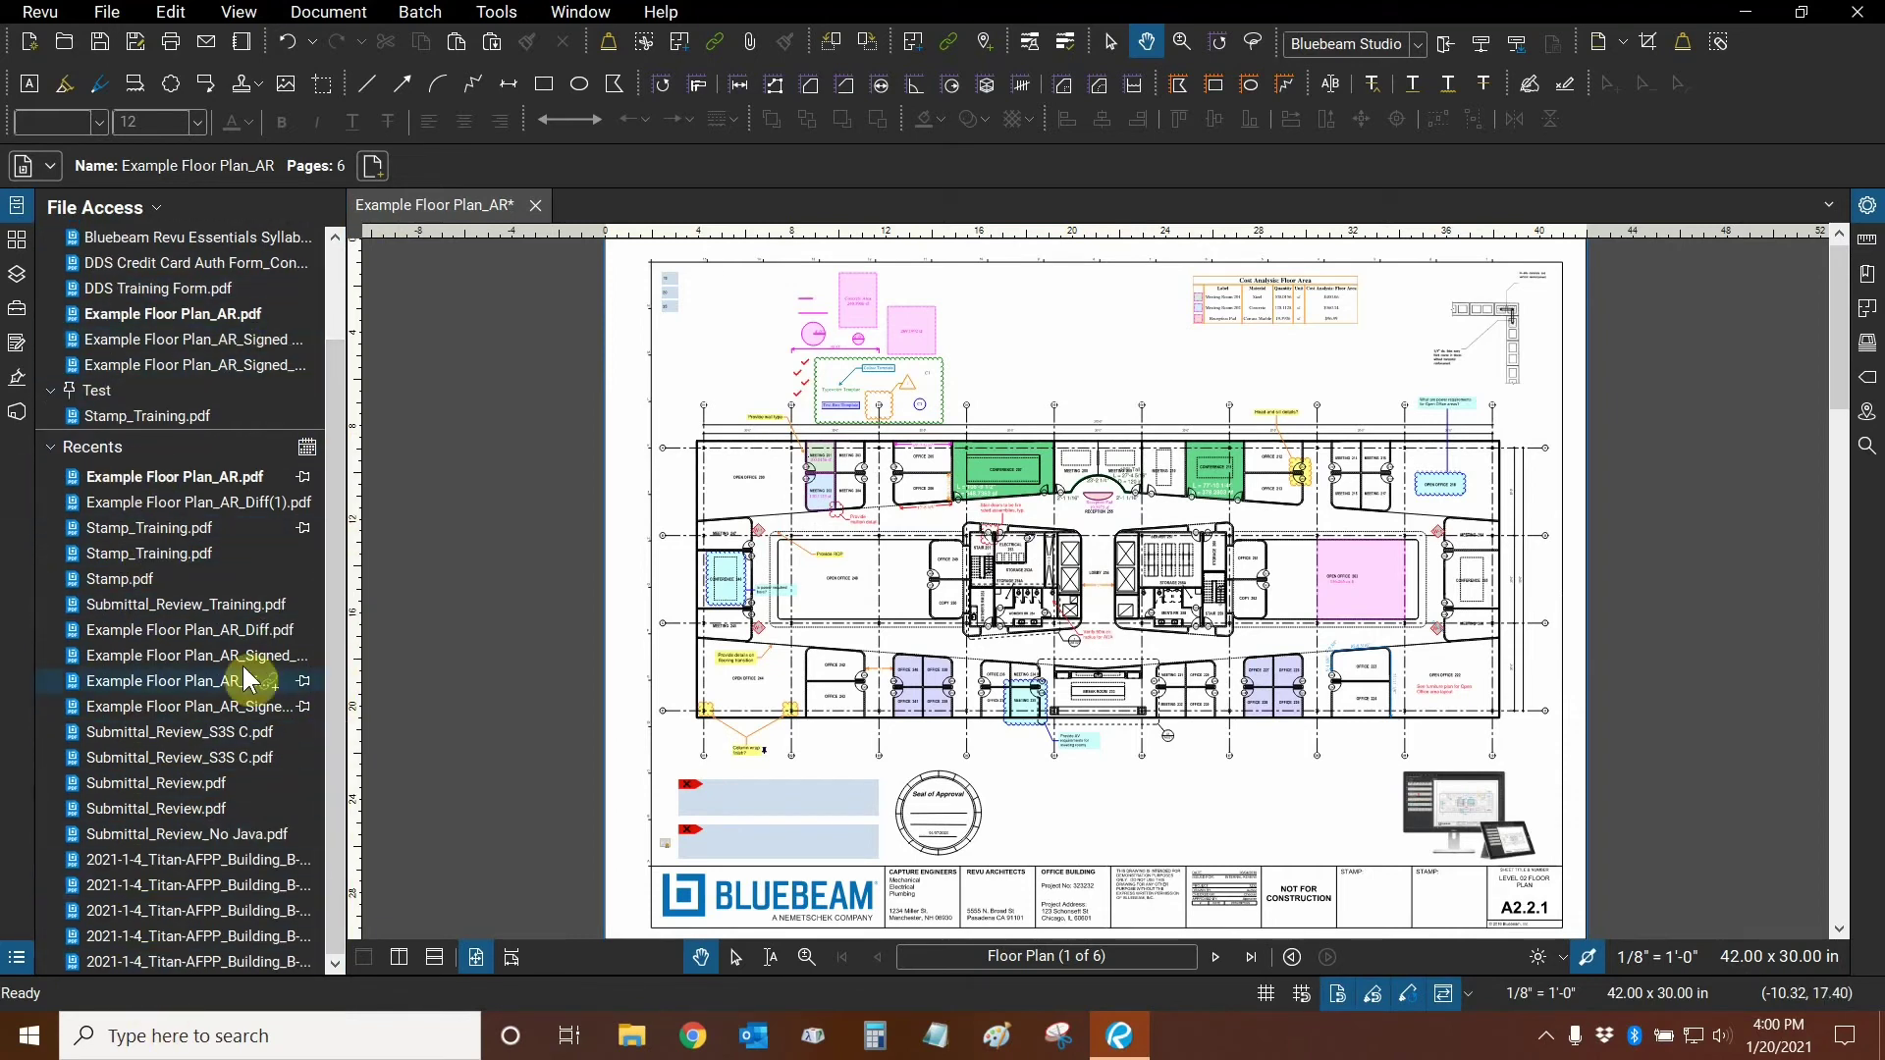
scroll(345, 628, up, 3)
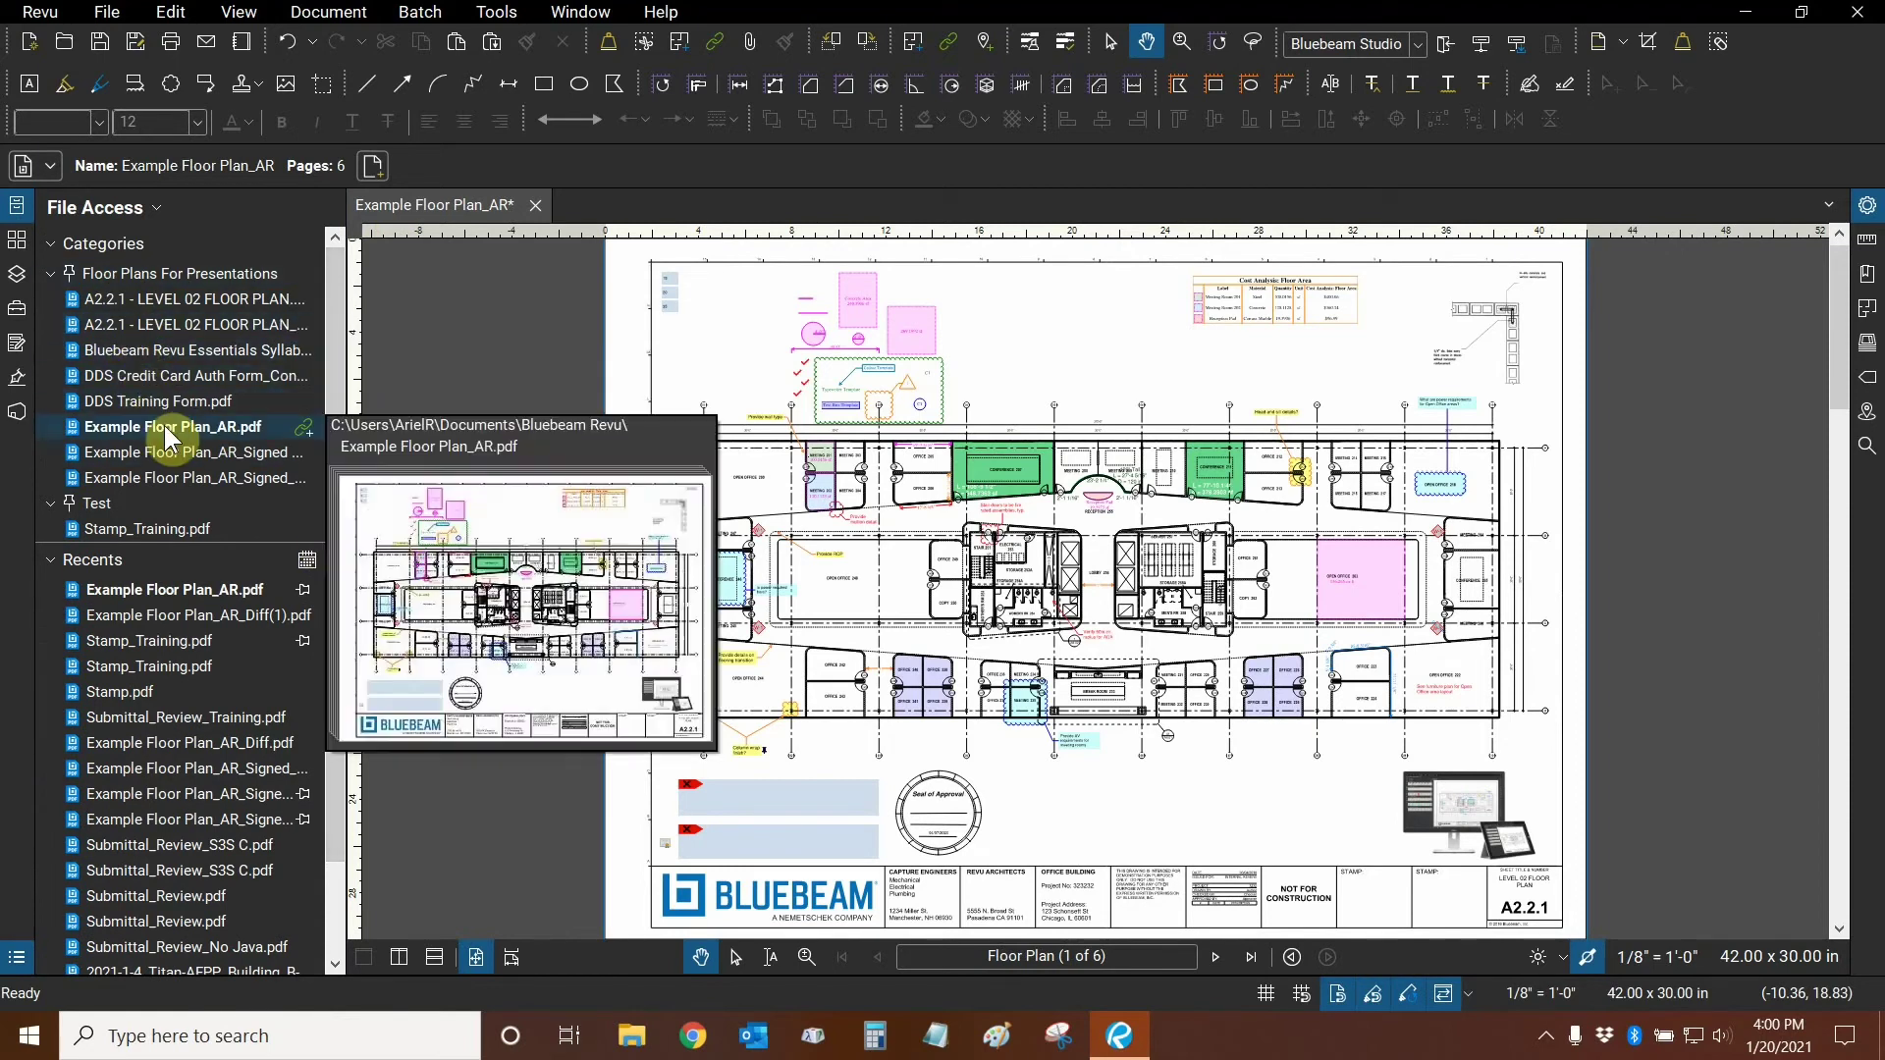
click(308, 565)
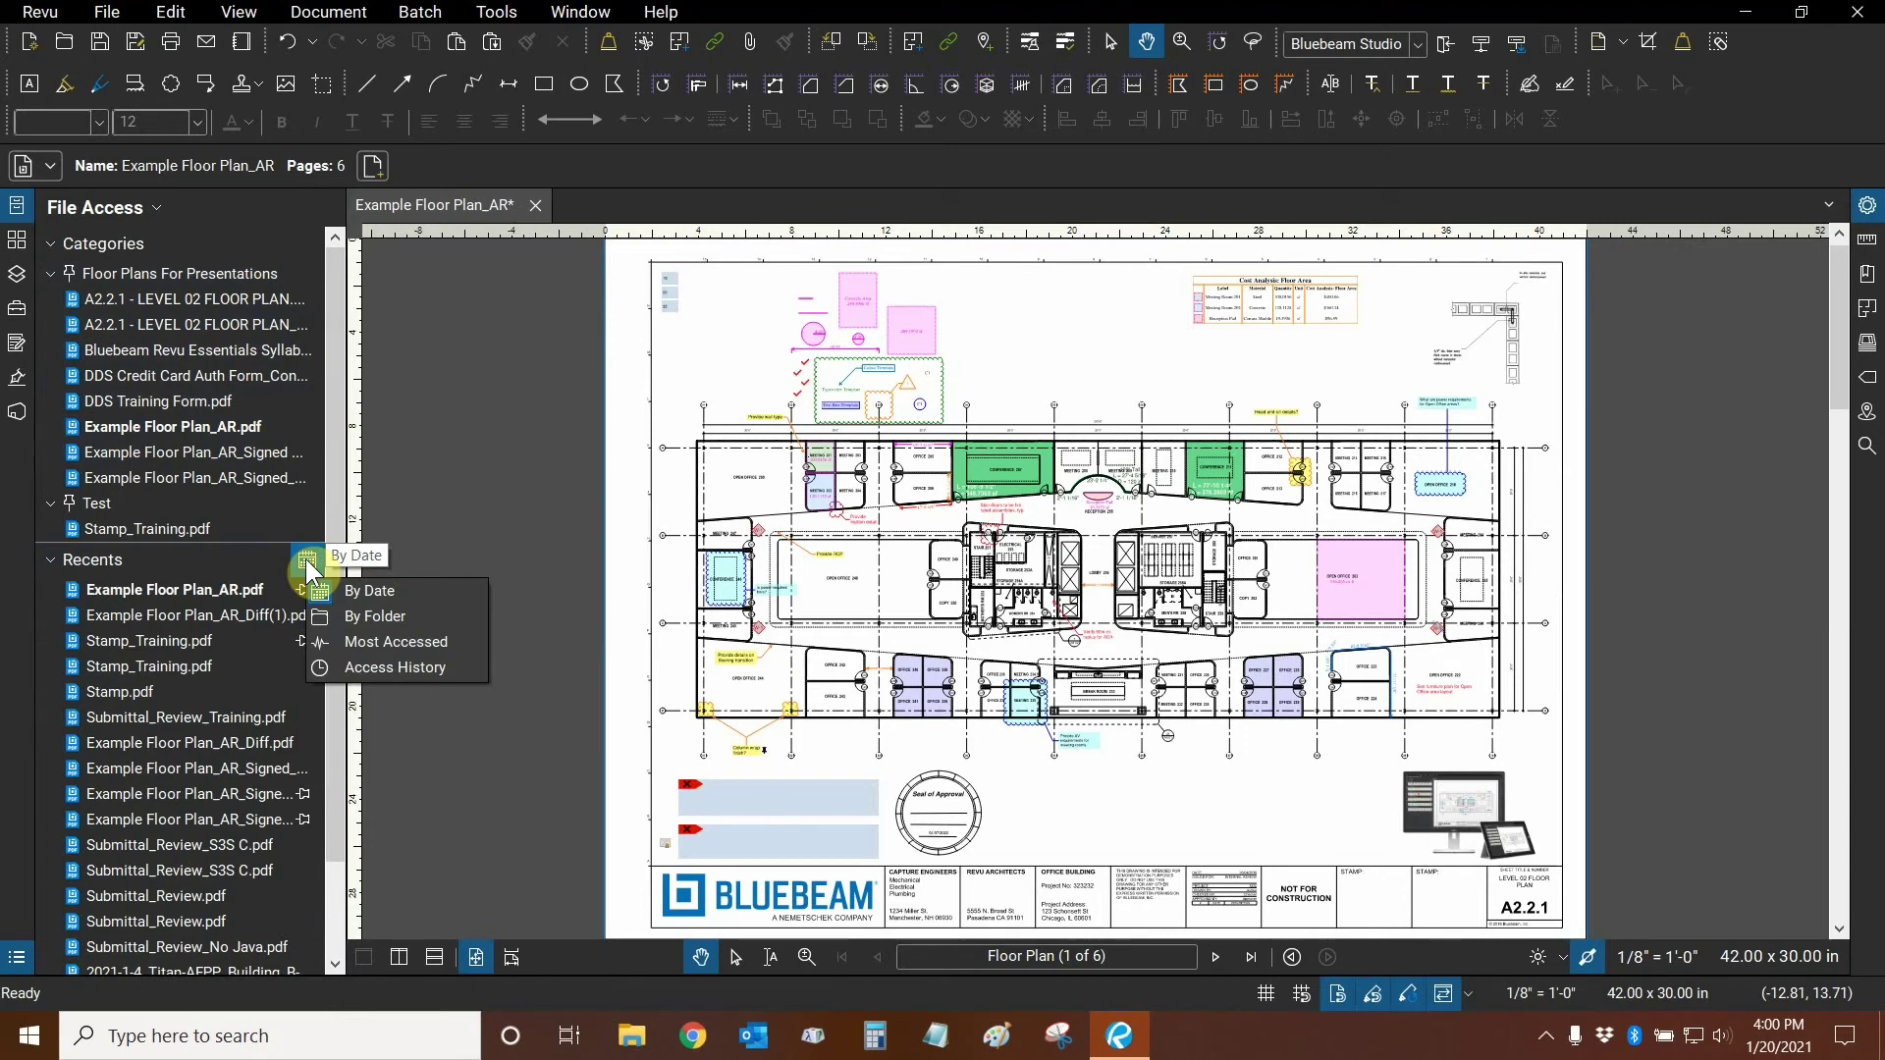
click(373, 616)
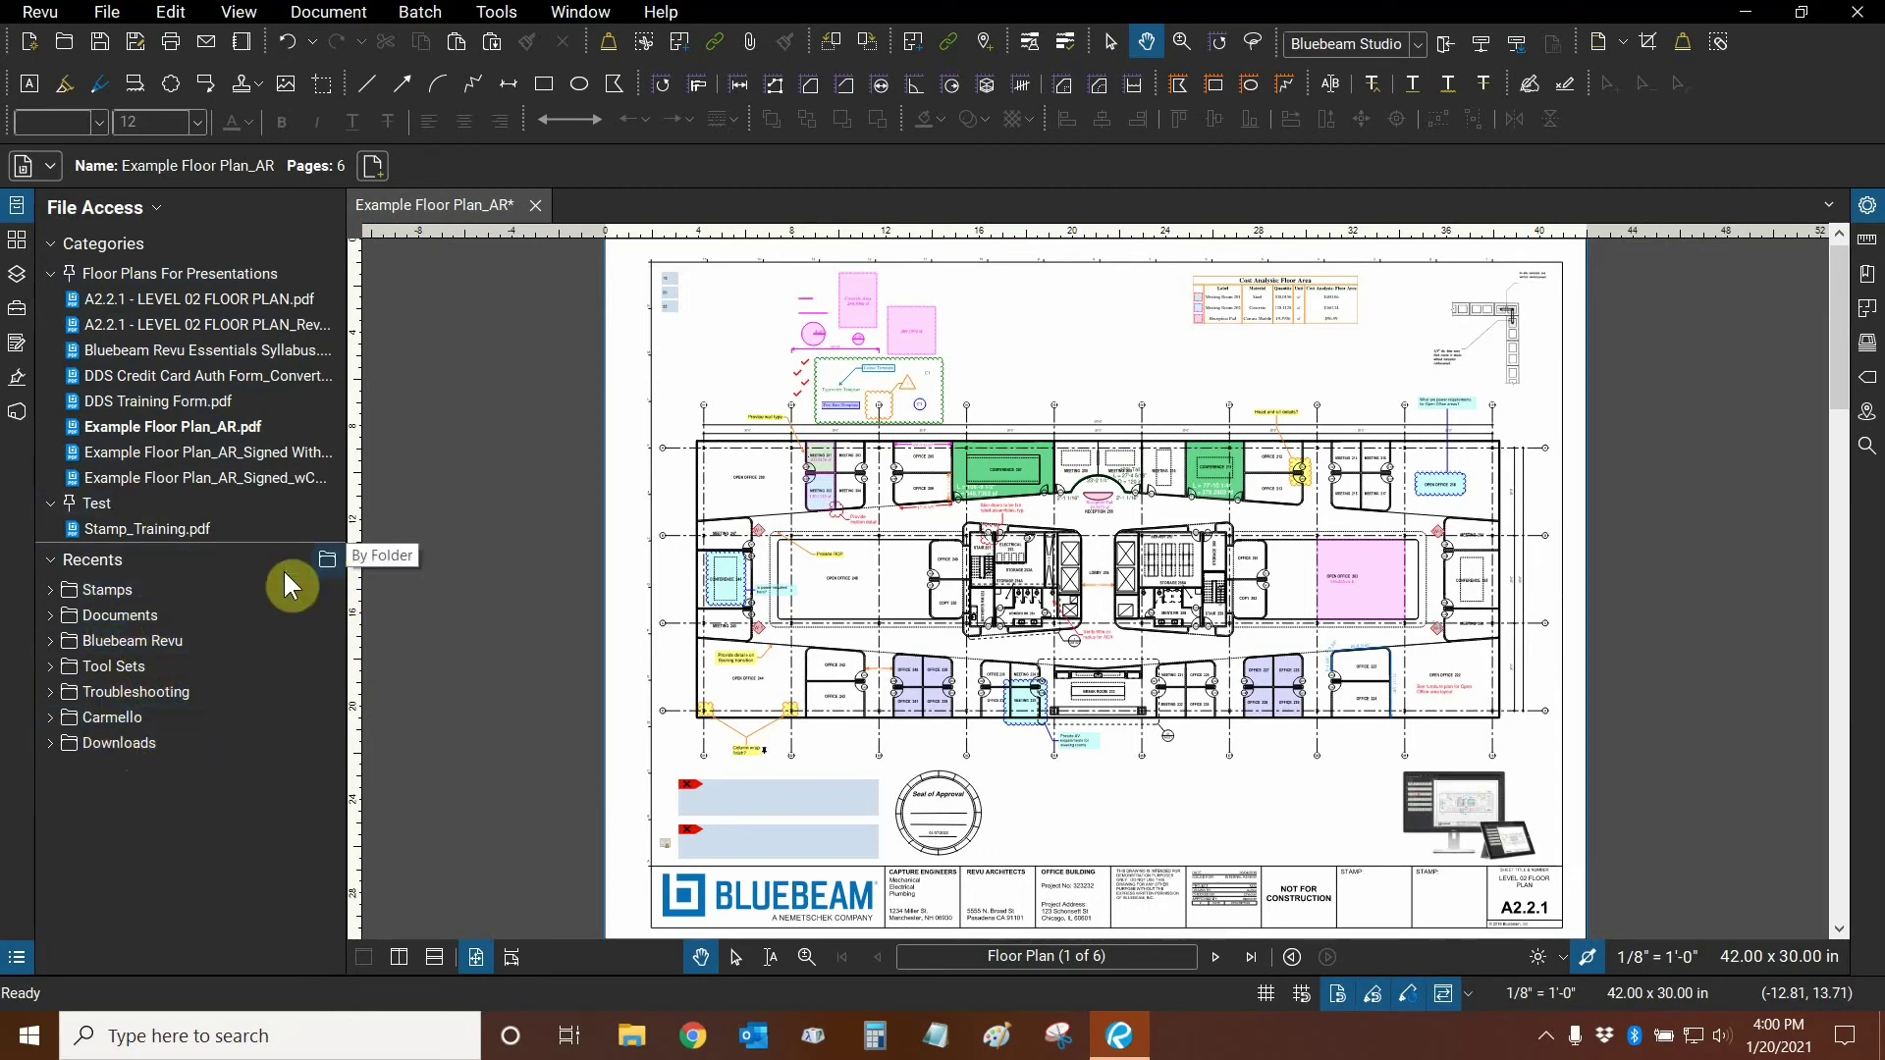
click(316, 568)
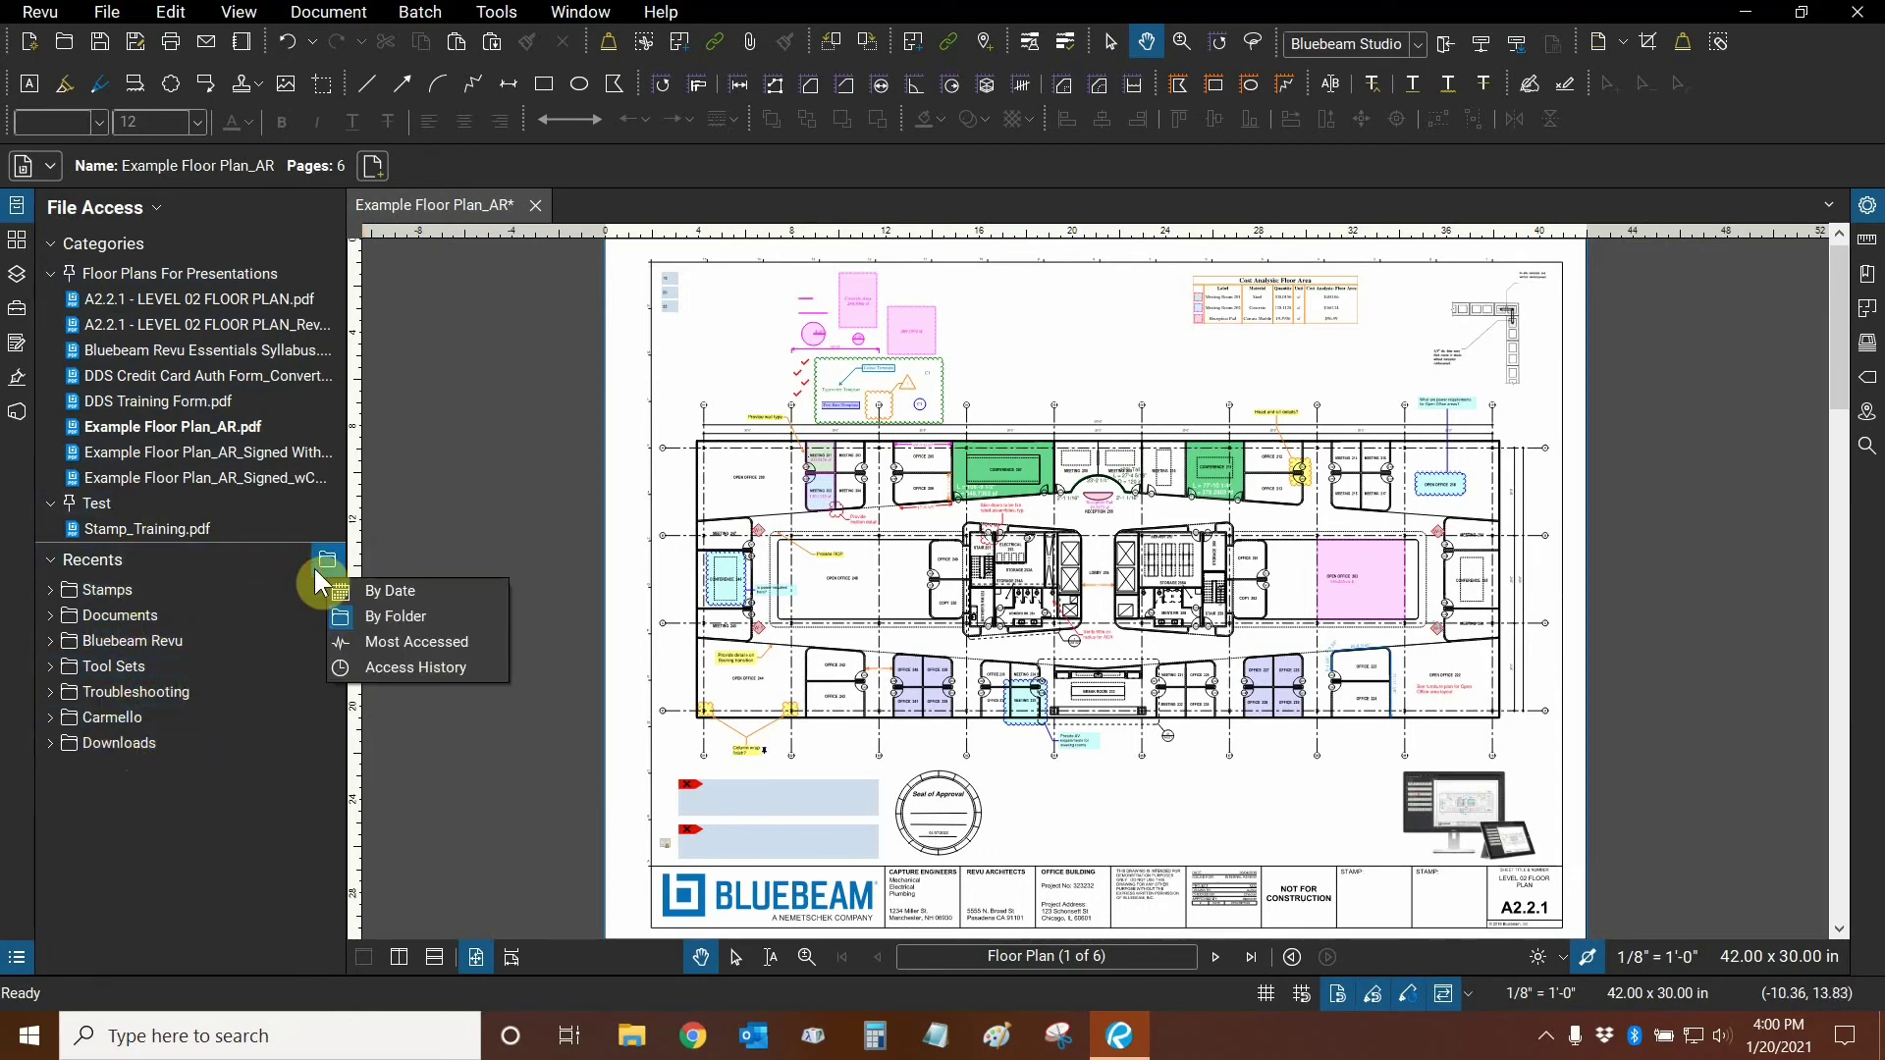
click(379, 643)
mouse_move(160, 596)
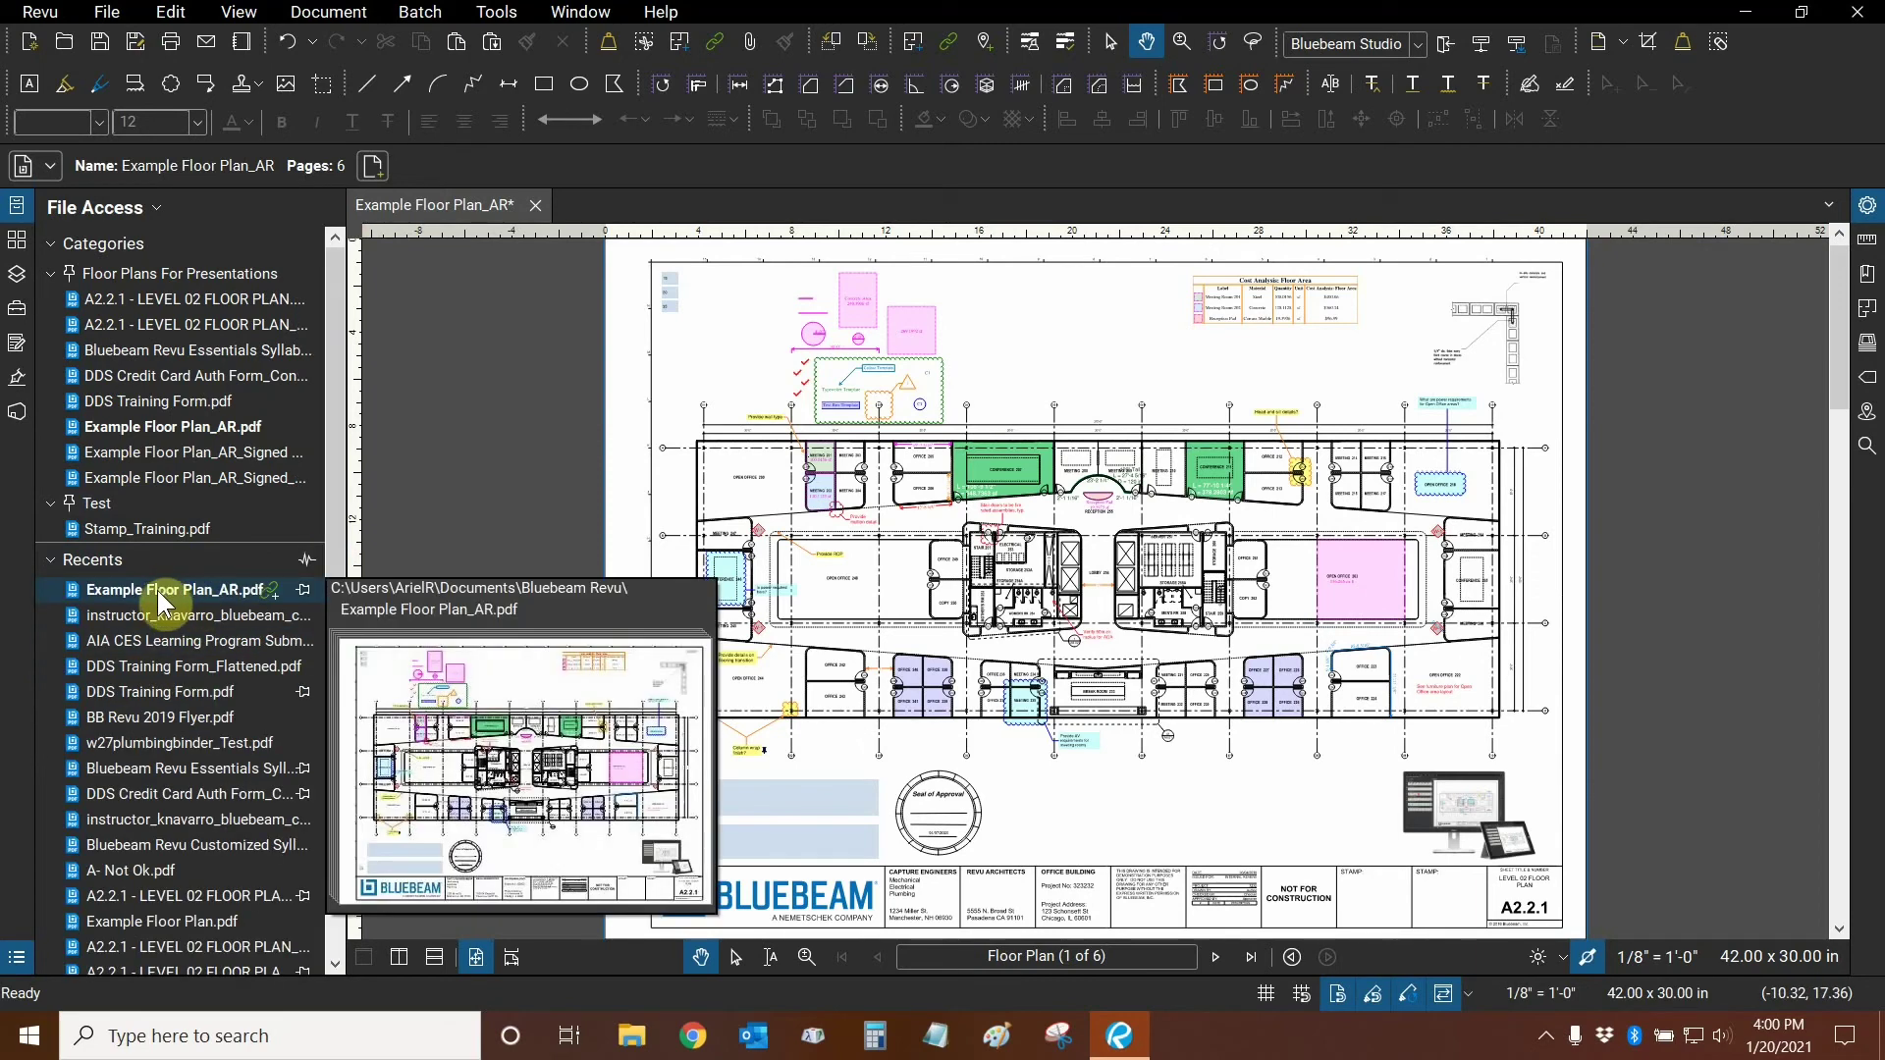
click(314, 565)
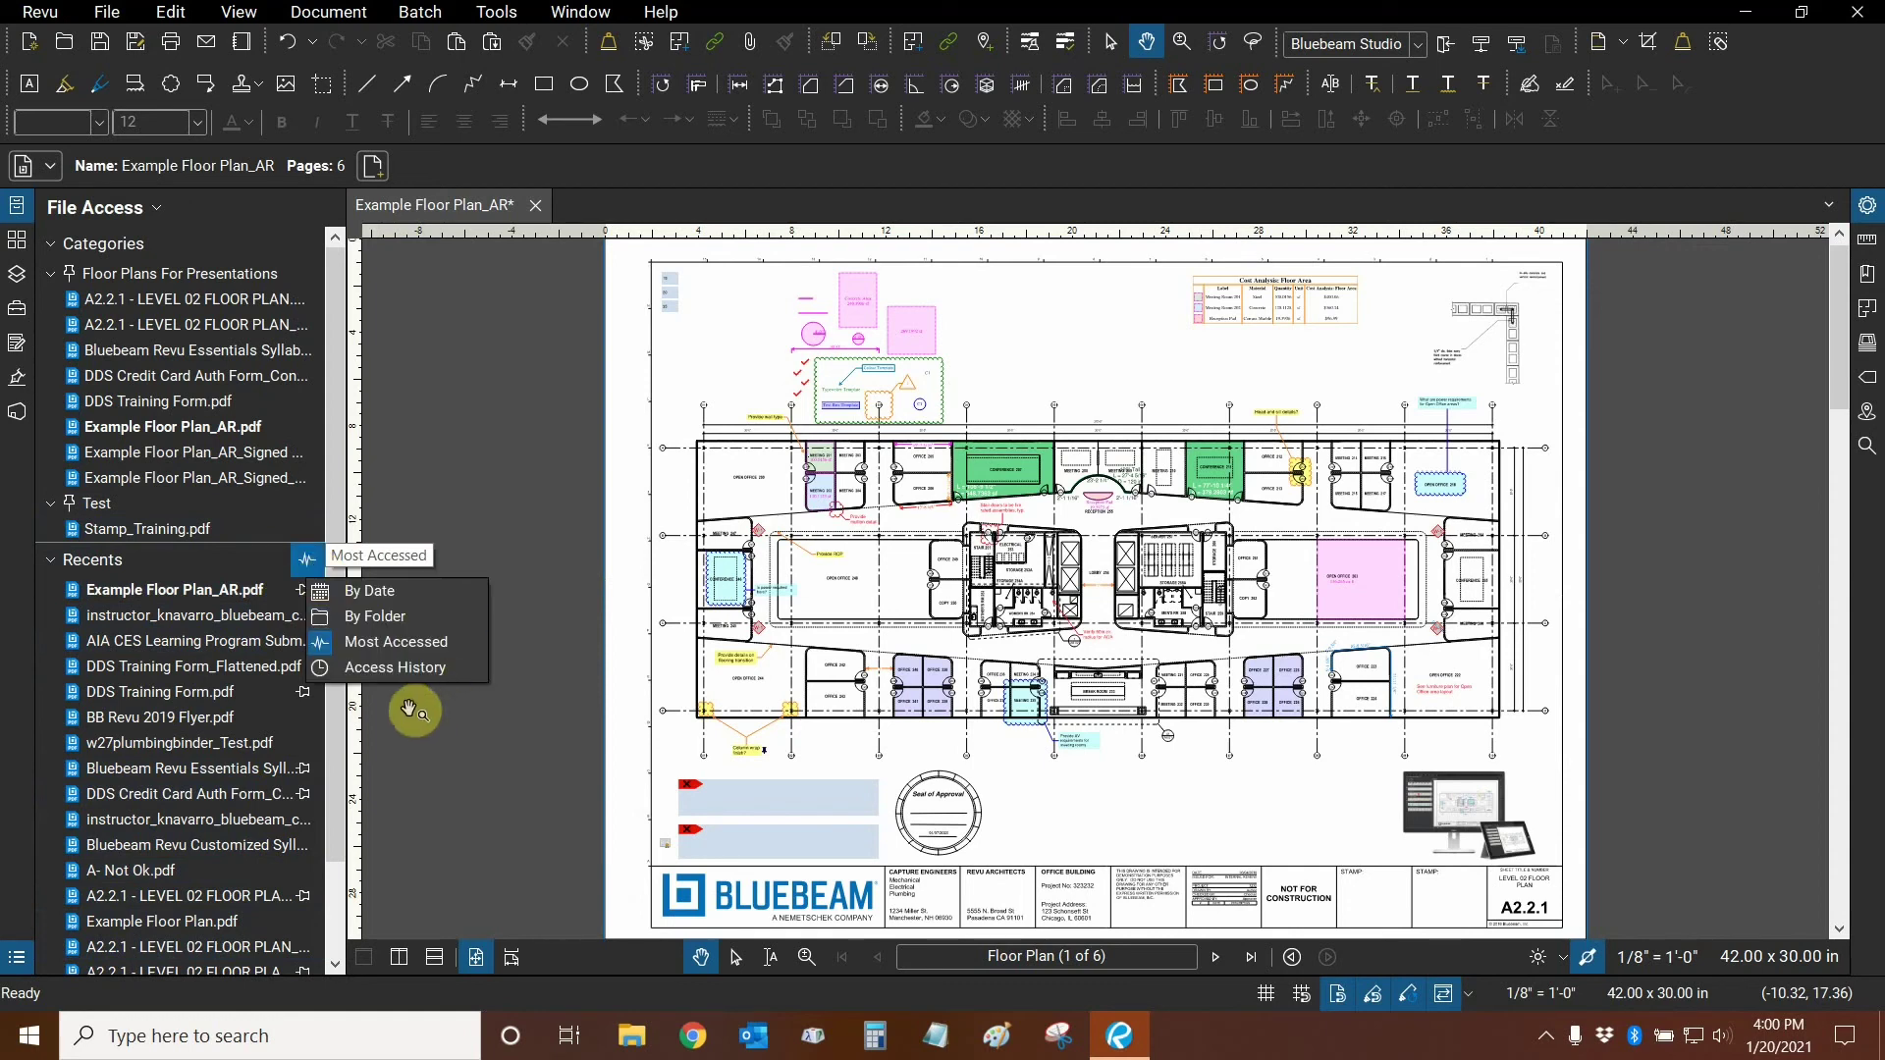
click(326, 668)
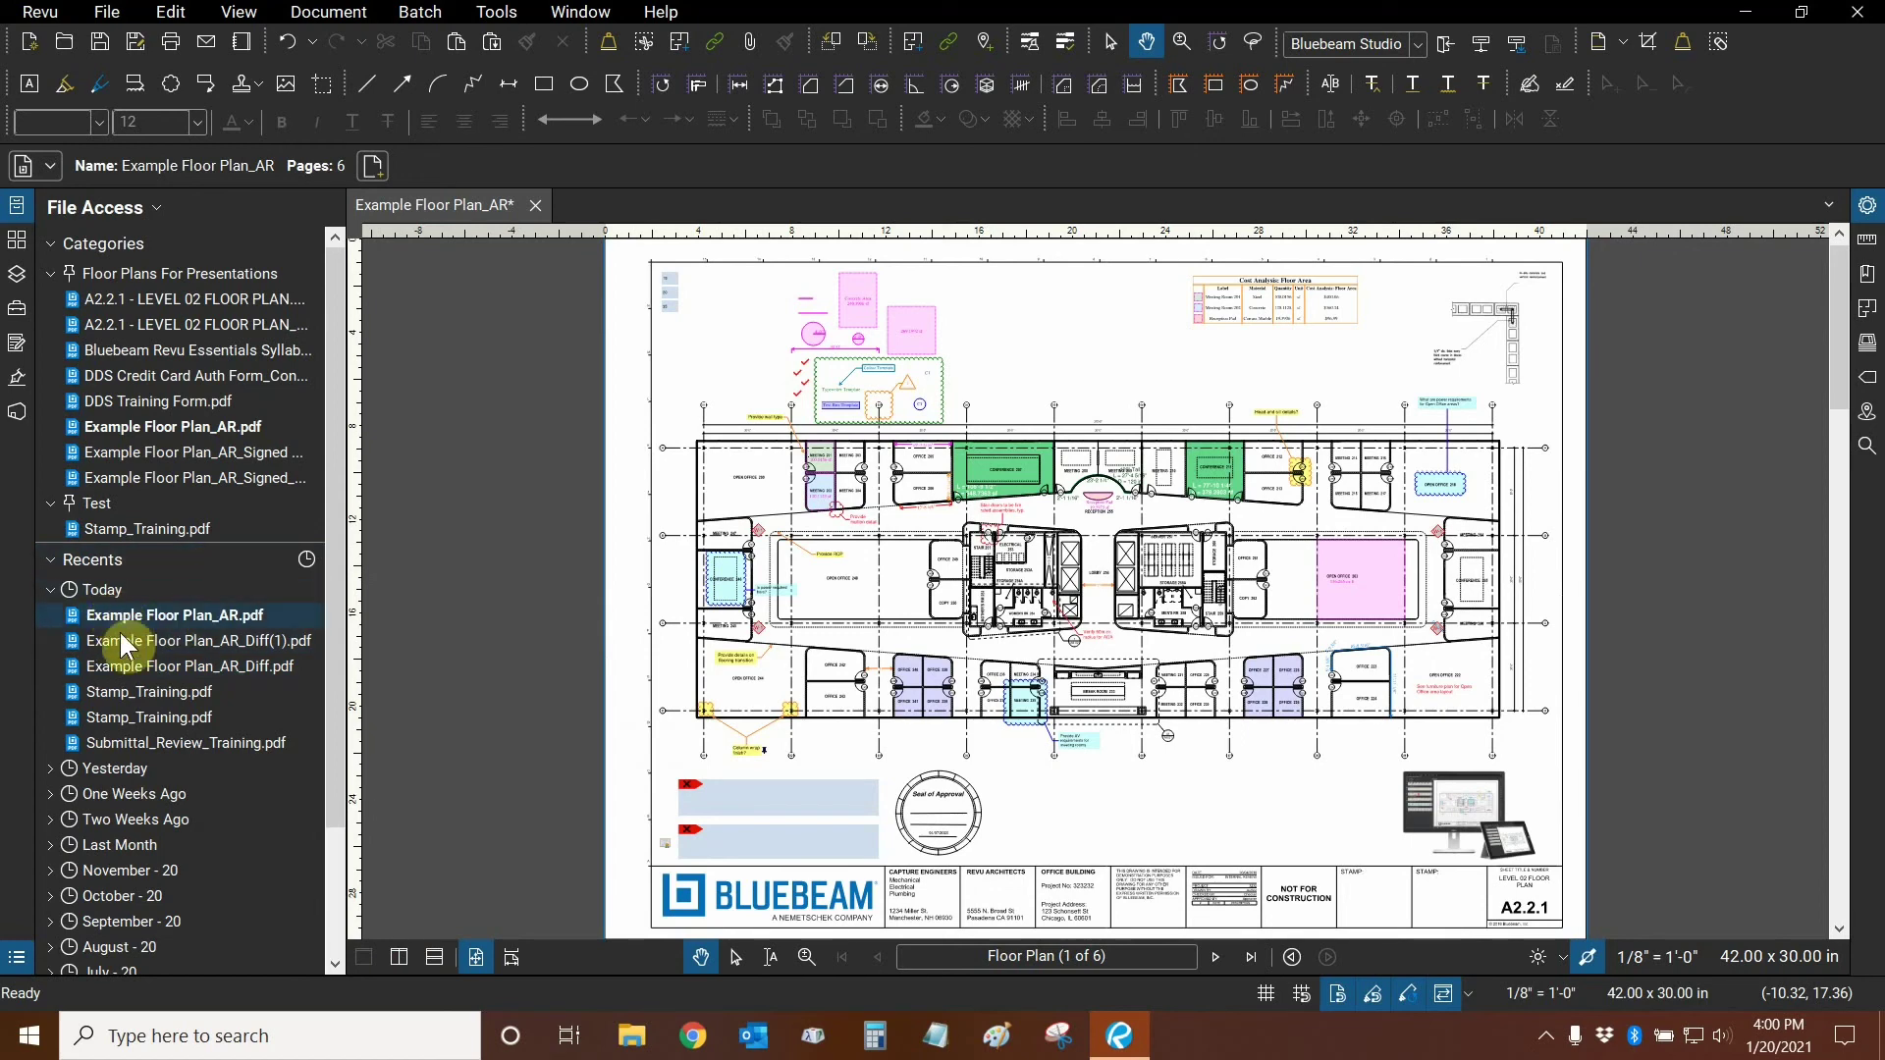
drag(333, 670, 324, 860)
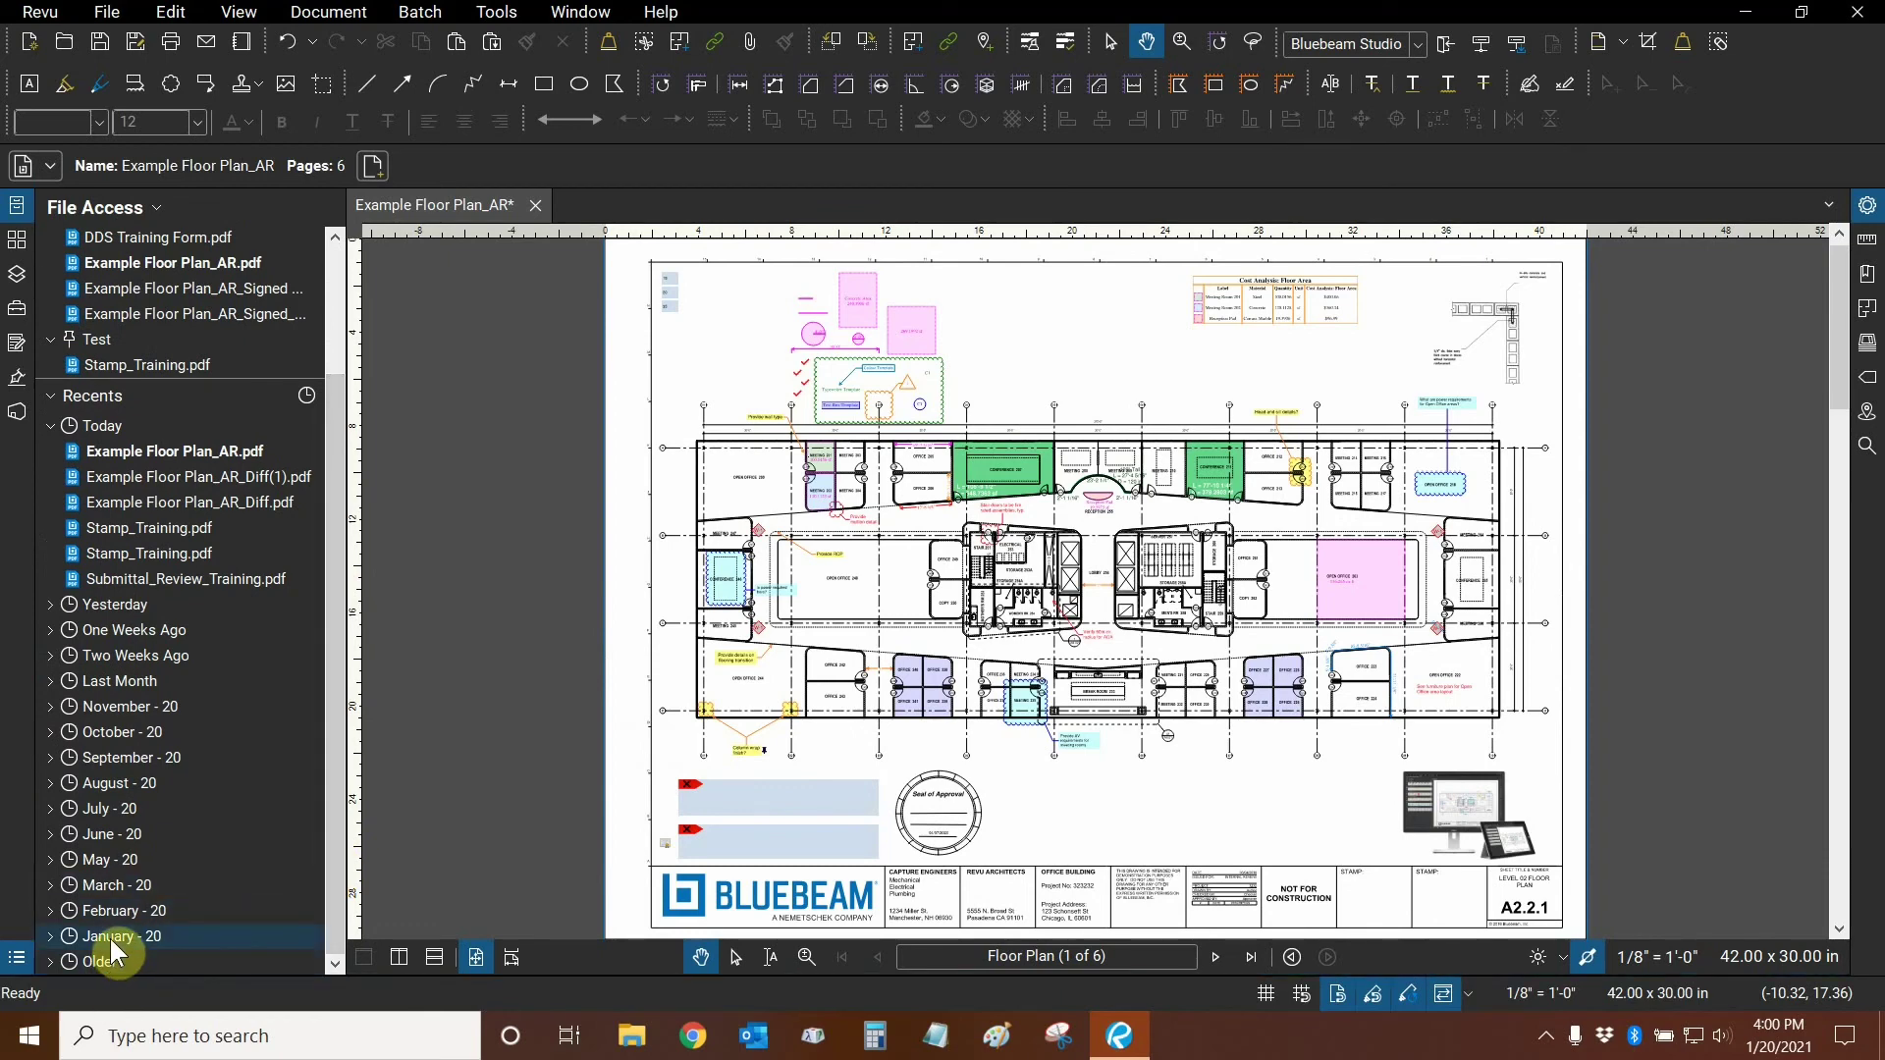
scroll(257, 505, up, 3)
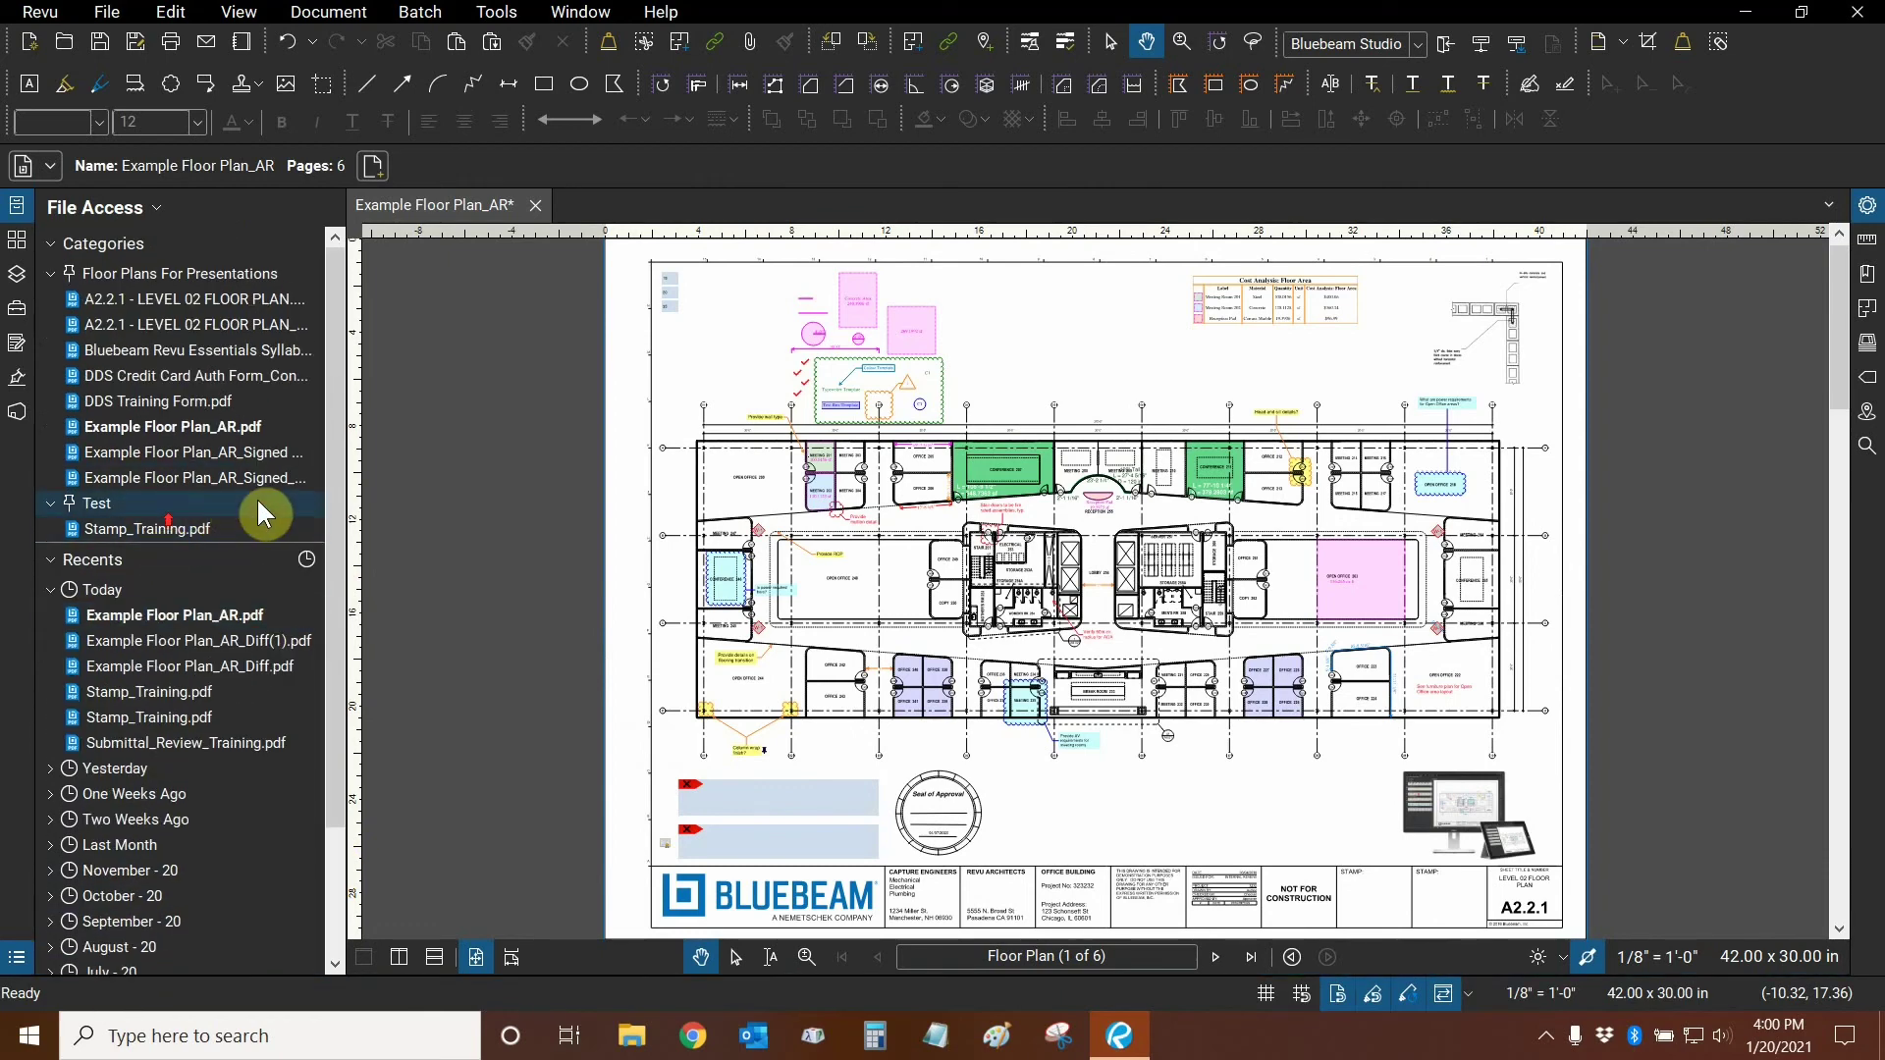
click(306, 570)
click(361, 595)
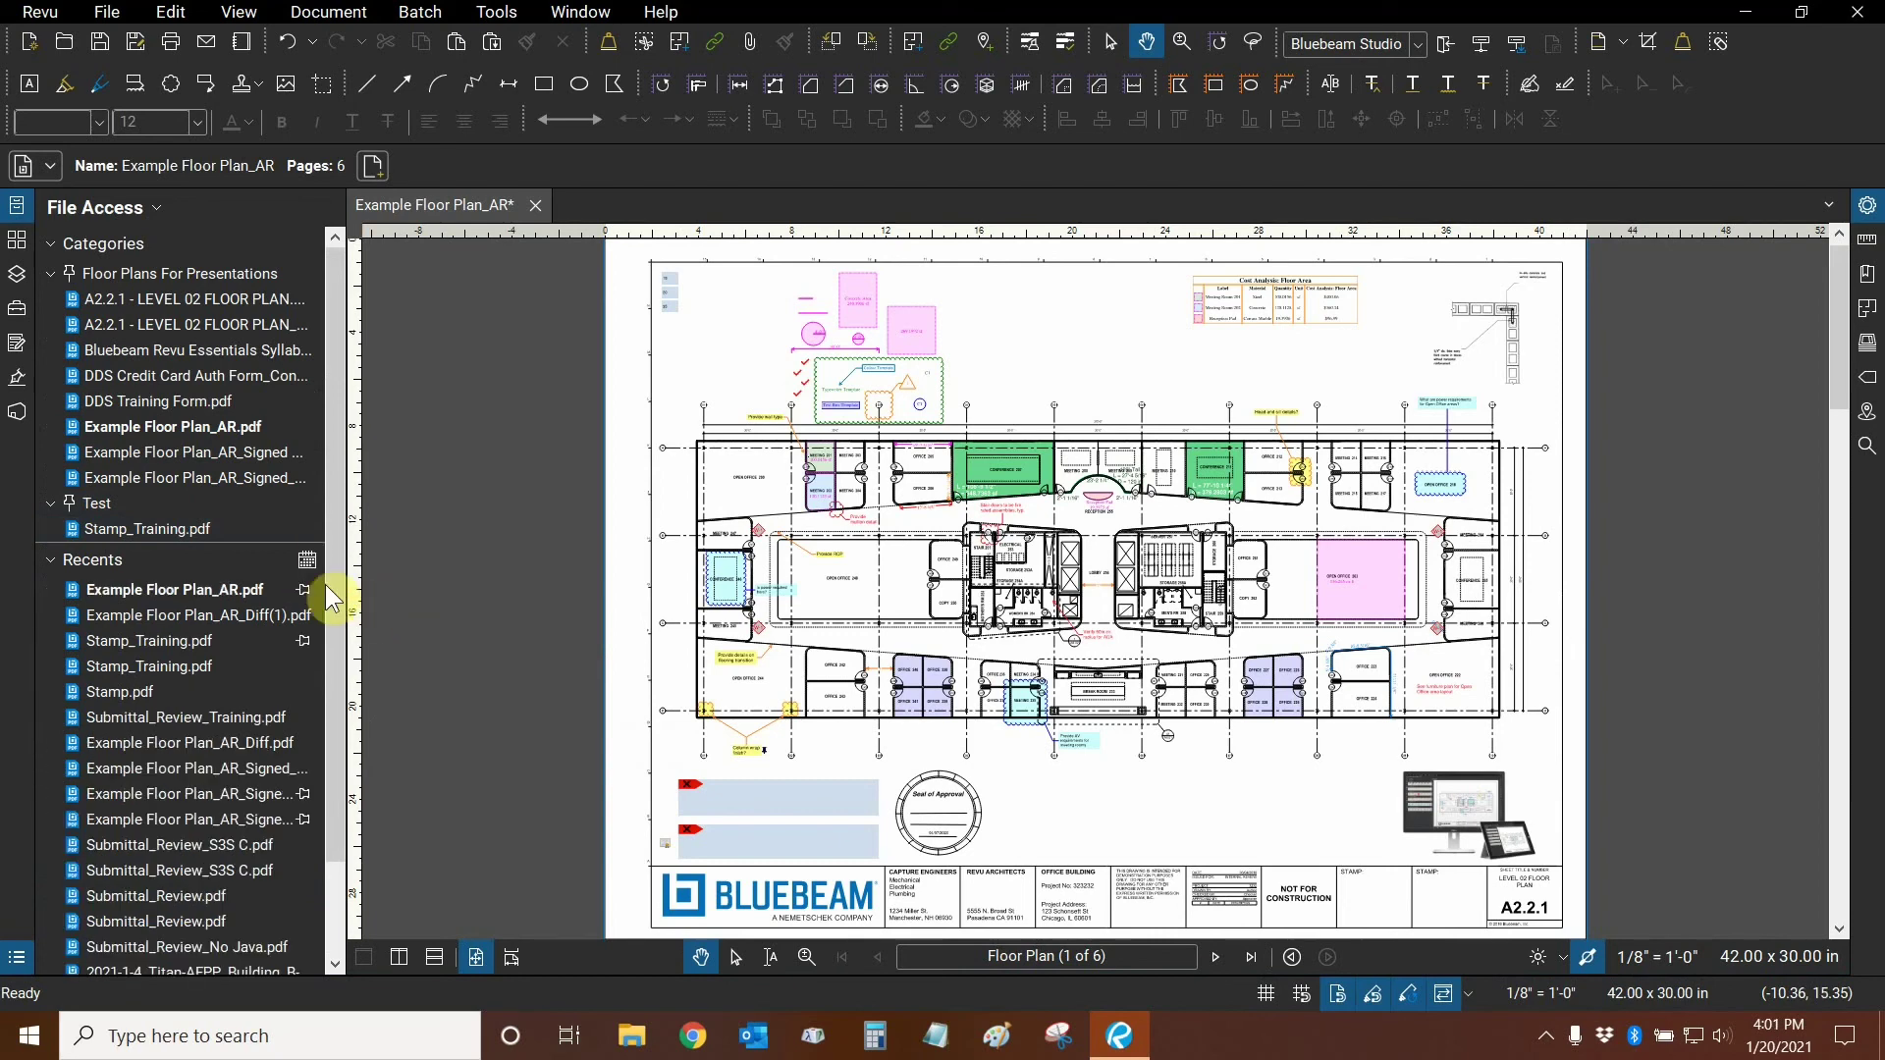